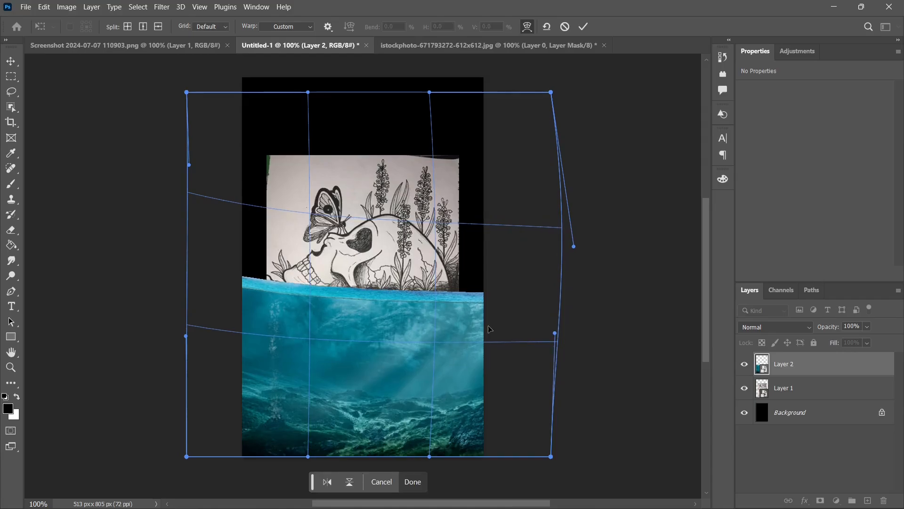
# Step: Apply the custom warp to the underwater image layer
pyautogui.click(413, 481)
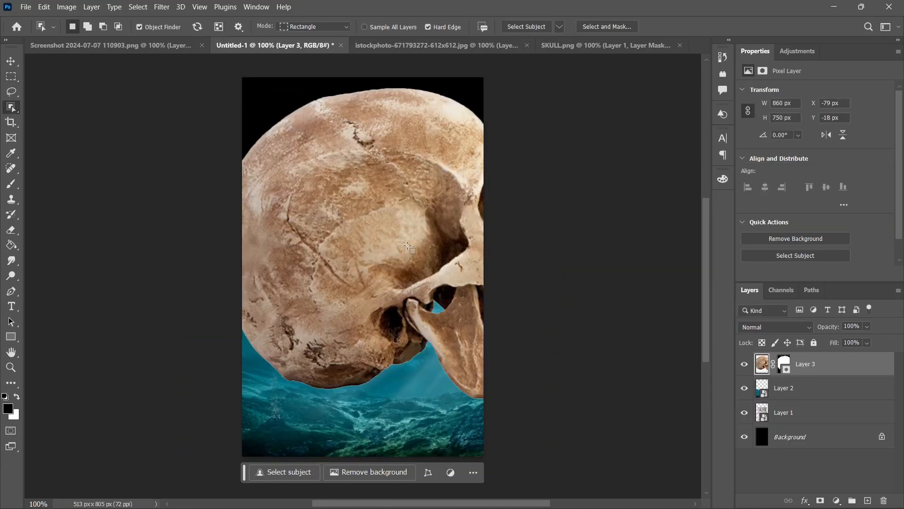
# Step: Convert the masked skull layer, Layer 3, into a smart object
pyautogui.click(9, 63)
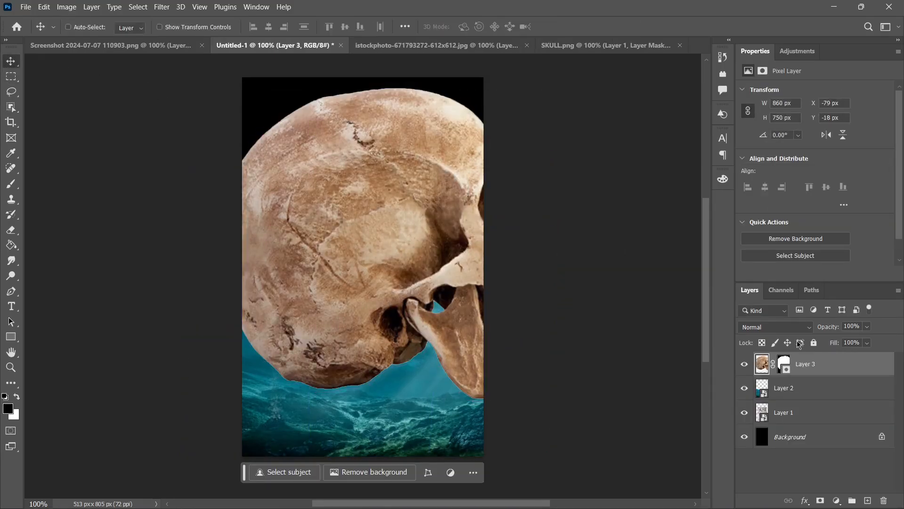
pyautogui.rightClick(819, 364)
pyautogui.click(764, 200)
# Step: Scale the skull to about 51% over the sketch and flip it horizontally
pyautogui.hotkey('ctrl', 't')
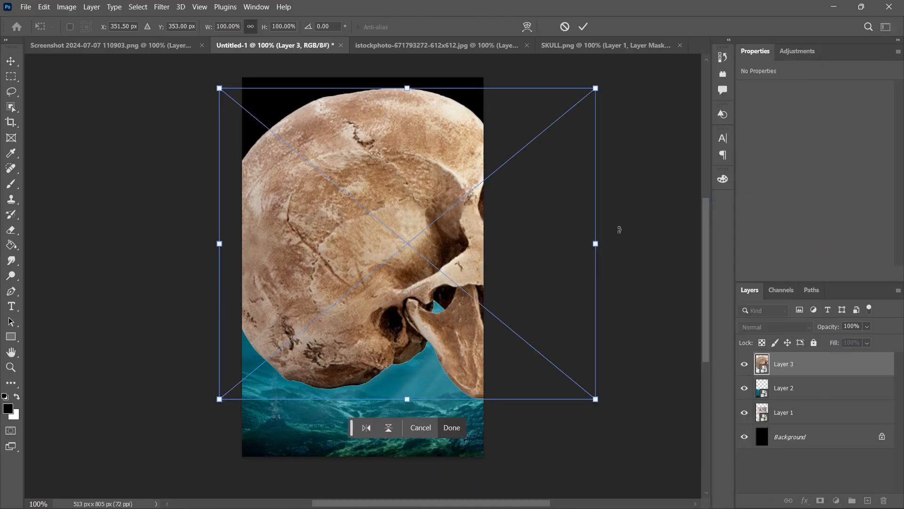
pyautogui.moveTo(596, 88); pyautogui.dragTo(410, 238)
pyautogui.moveTo(336, 322); pyautogui.dragTo(401, 262)
pyautogui.rightClick(400, 262)
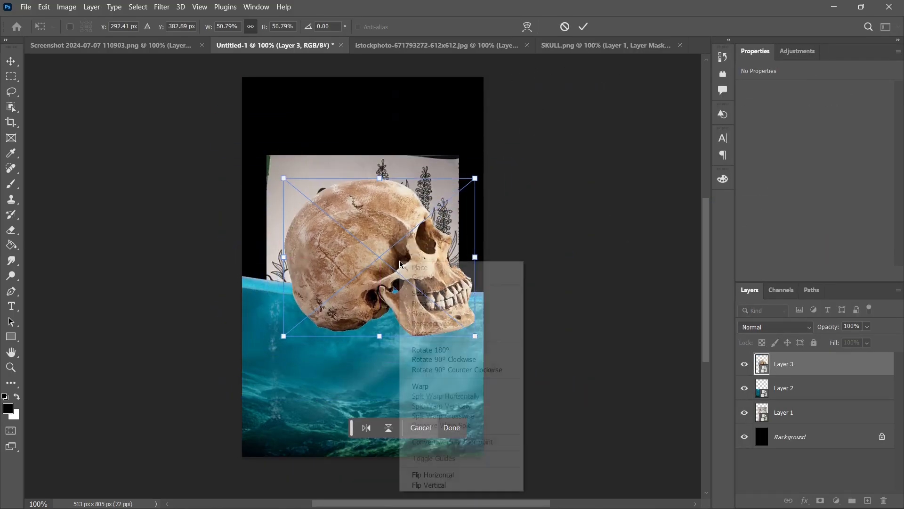
pyautogui.click(432, 474)
# Step: Rotate the skull to about -148.86°, scale it to about 46%, fit it over the sketched skull and apply the transform
pyautogui.moveTo(485, 169); pyautogui.dragTo(544, 189)
pyautogui.moveTo(384, 257); pyautogui.dragTo(415, 293)
pyautogui.moveTo(532, 249); pyautogui.dragTo(538, 273)
pyautogui.moveTo(515, 275); pyautogui.dragTo(491, 279)
pyautogui.moveTo(448, 307); pyautogui.dragTo(442, 297)
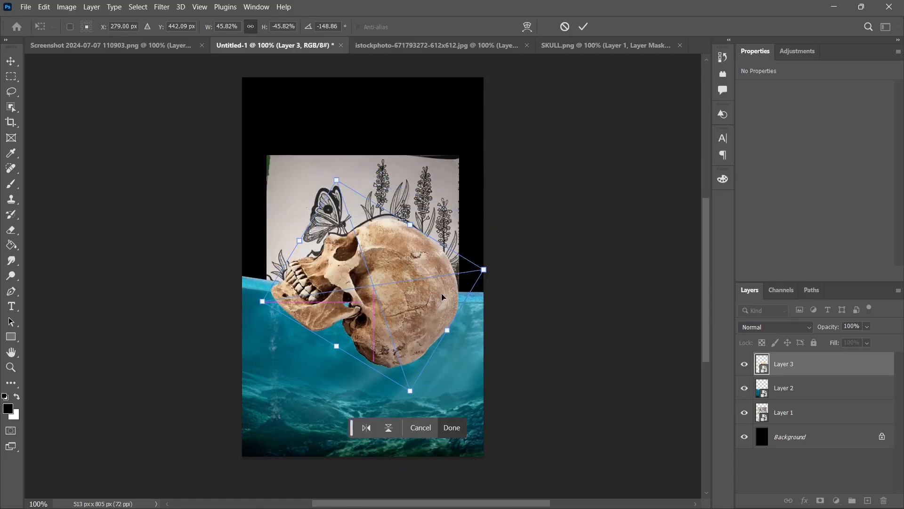
pyautogui.click(452, 428)
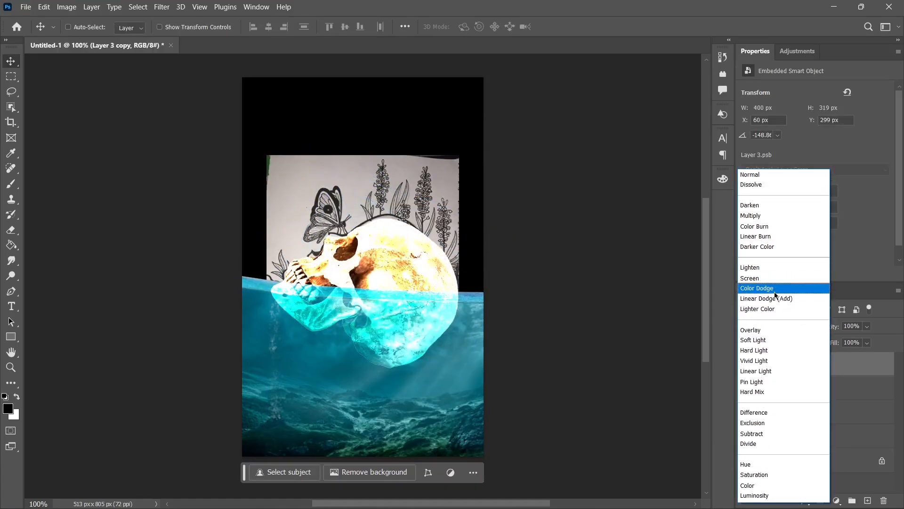
# Step: Set the blend mode of the duplicated skull layer, Layer 3 copy, to Hard Light
pyautogui.click(766, 350)
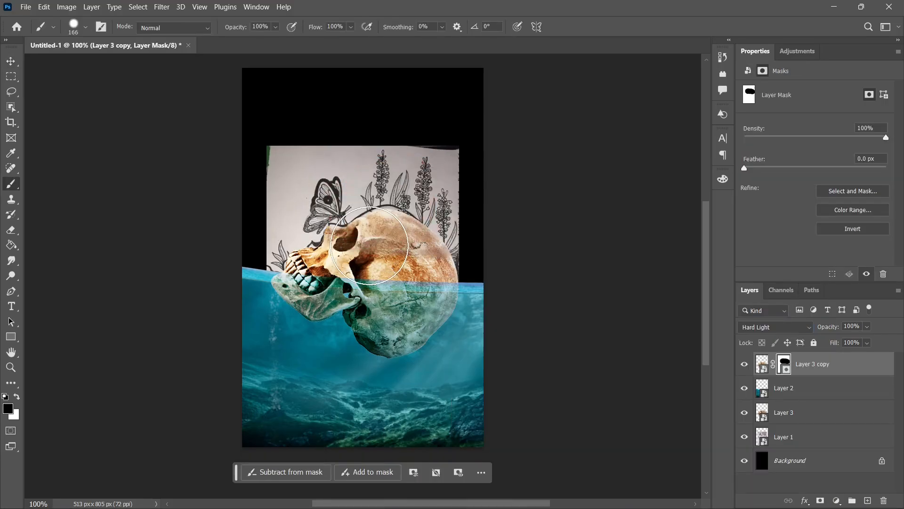
# Step: Paint black on the Layer 2 mask to reshape the waterline in front of the skull
pyautogui.scroll(1, 362, 235)
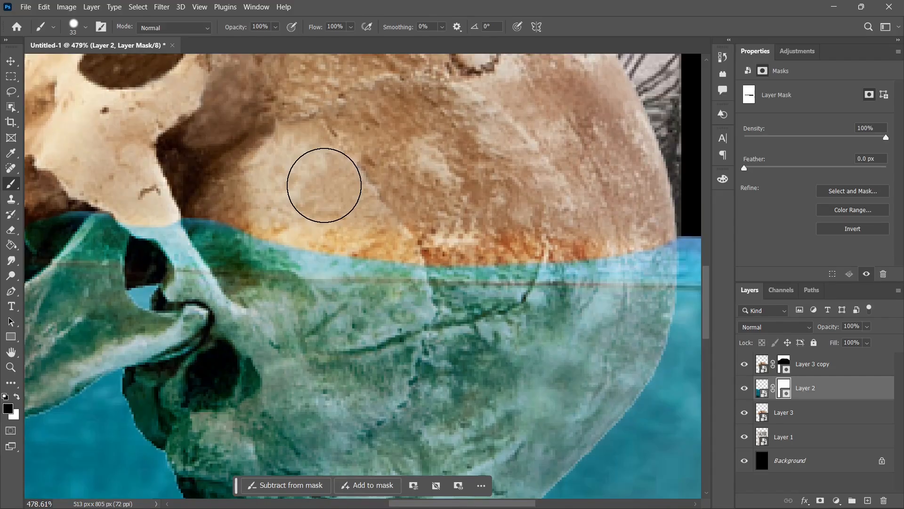
pyautogui.scroll(-3, 328, 181)
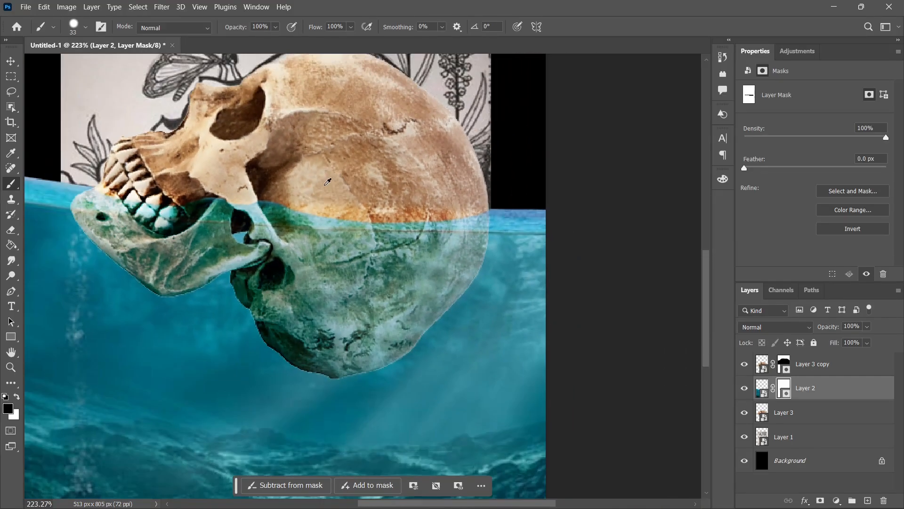
pyautogui.scroll(-2, 193, 155)
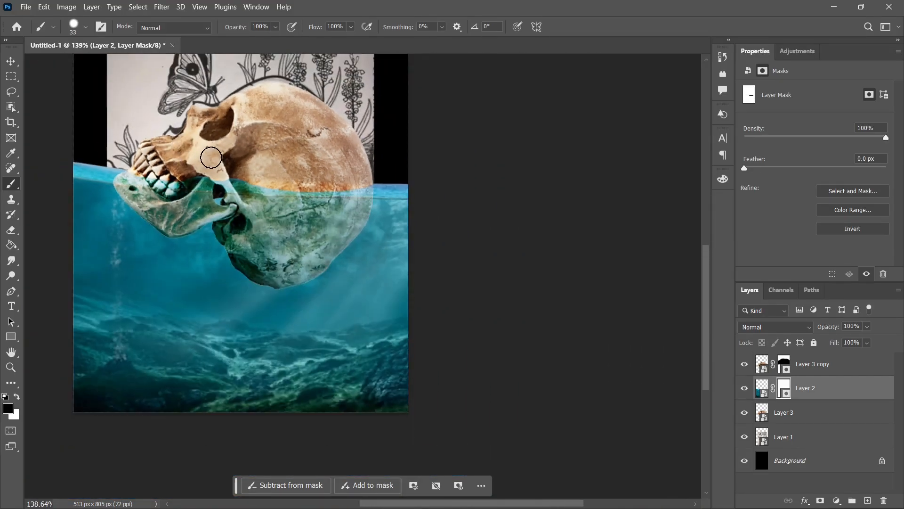
# Step: Refine the Layer 3 copy mask along the waterline across the skull, switching the brush to white
pyautogui.scroll(5, 211, 158)
pyautogui.click(785, 361)
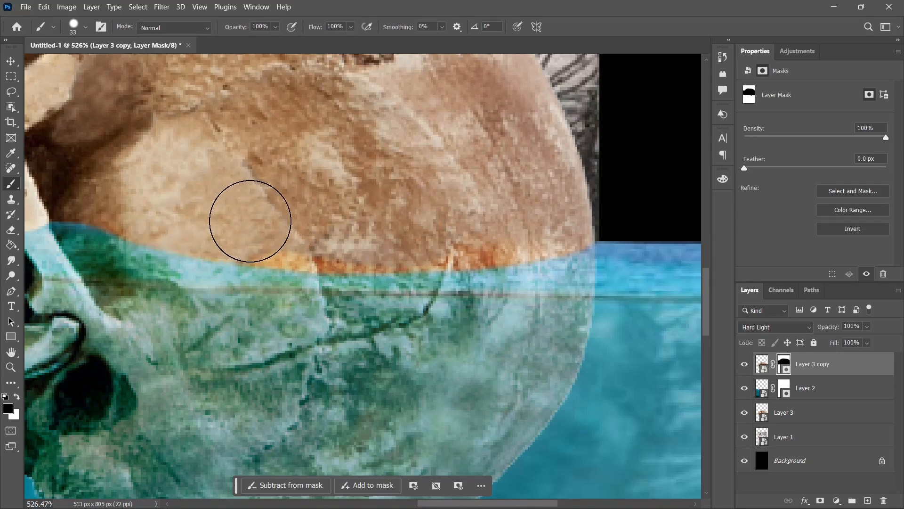
pyautogui.press('x')
pyautogui.scroll(-6, 589, 277)
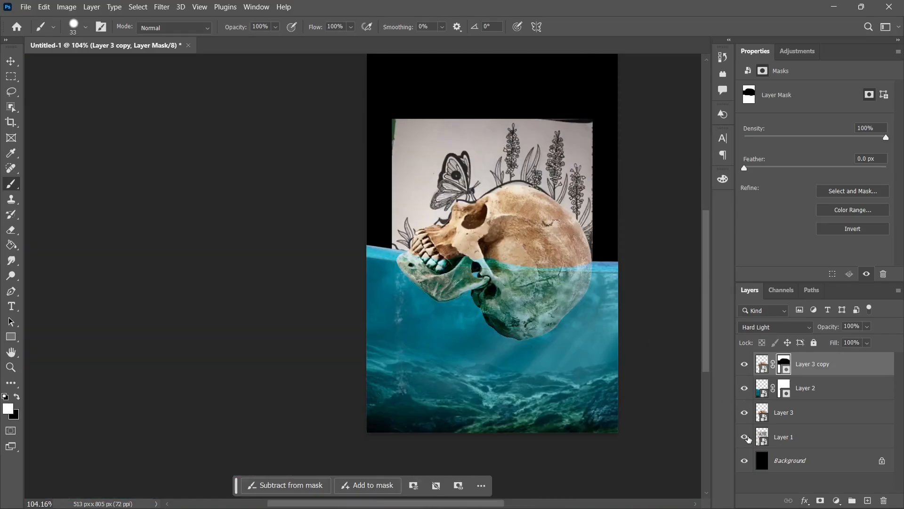
# Step: Hide the sketch on Layer 1 and lower the opacity of Layer 3 copy to 77%
pyautogui.click(745, 437)
pyautogui.scroll(1, 619, 263)
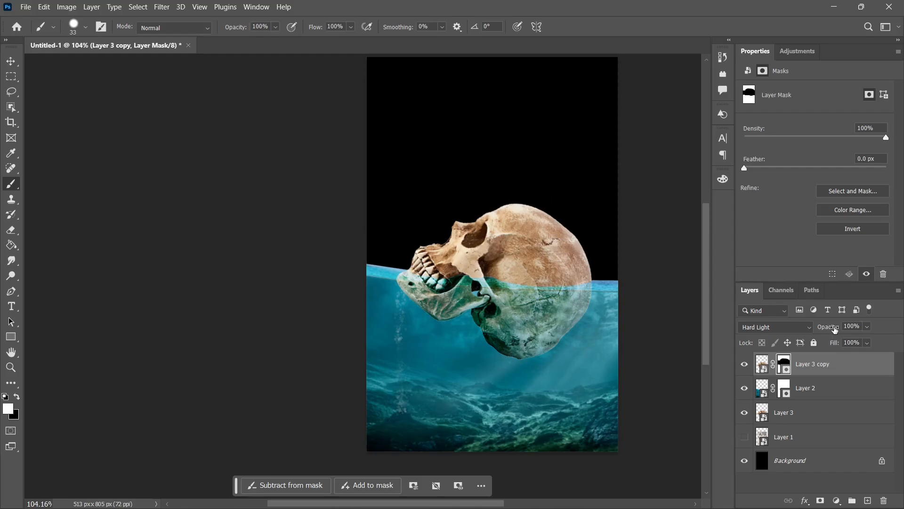
pyautogui.moveTo(822, 329); pyautogui.dragTo(819, 329)
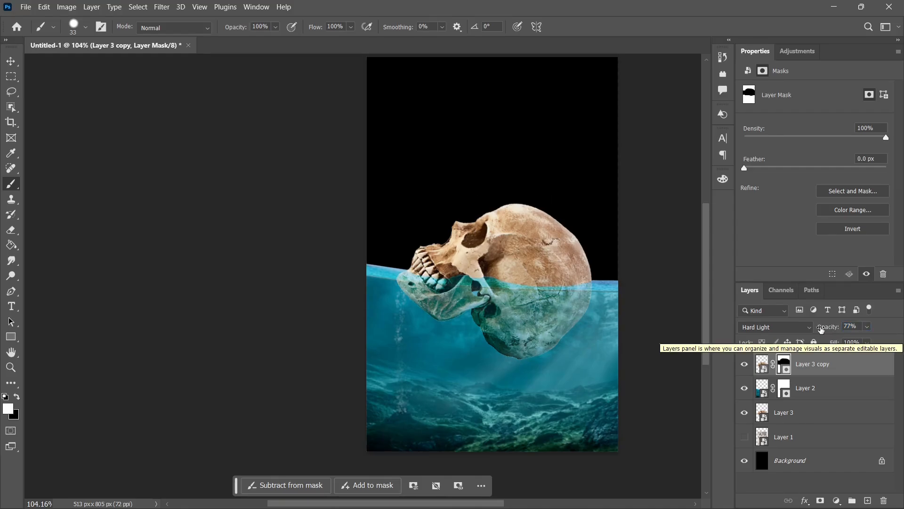
# Step: Add a Curves adjustment above the water on Layer 2 and clip it to that layer
pyautogui.click(819, 388)
pyautogui.click(797, 51)
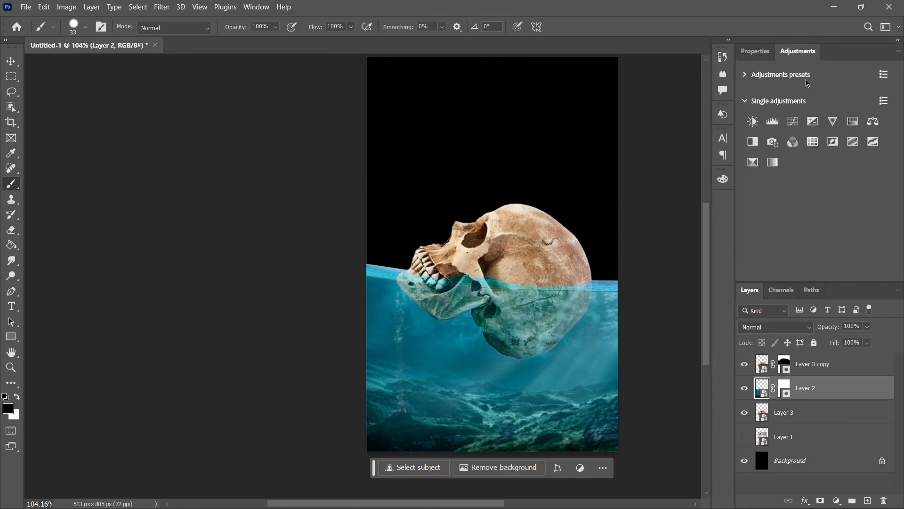
pyautogui.click(793, 121)
pyautogui.click(814, 273)
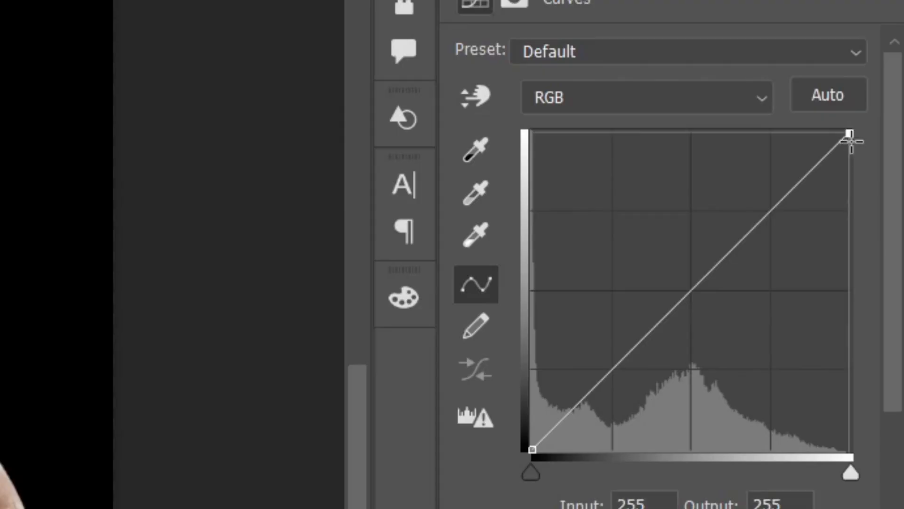
# Step: Darken the water with the curve, lowering the white point's output to 209 and the midtone point at input 130 to output 98
pyautogui.moveTo(883, 121); pyautogui.dragTo(892, 152)
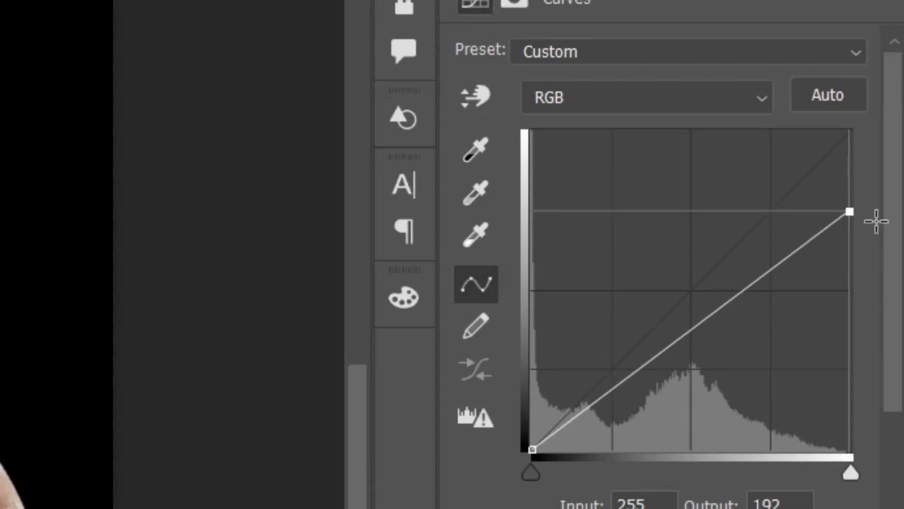
pyautogui.moveTo(876, 221)
pyautogui.mouseDown()
pyautogui.moveTo(875, 240)
pyautogui.moveTo(876, 230)
pyautogui.mouseUp()
pyautogui.moveTo(692, 343)
pyautogui.mouseDown()
pyautogui.moveTo(705, 345)
pyautogui.moveTo(699, 341)
pyautogui.mouseUp()
pyautogui.moveTo(845, 225); pyautogui.dragTo(849, 163)
pyautogui.moveTo(698, 342); pyautogui.dragTo(697, 325)
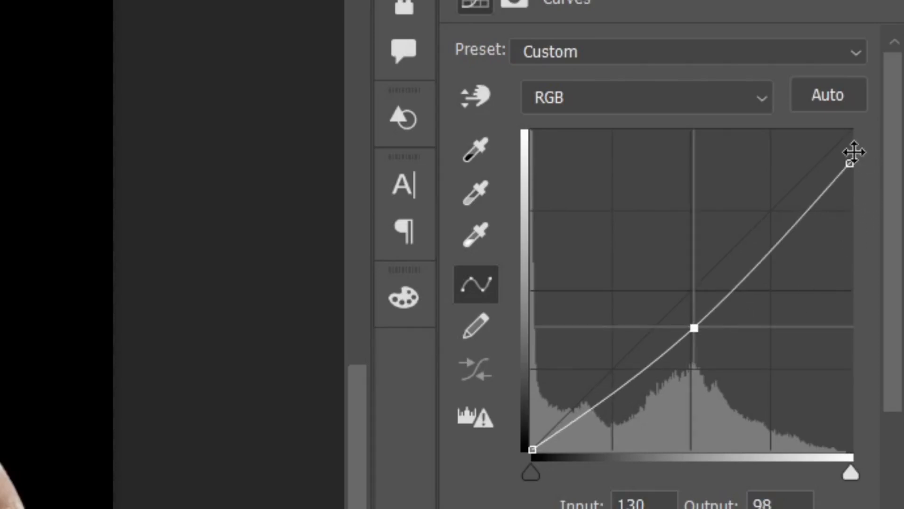
pyautogui.moveTo(854, 152); pyautogui.dragTo(854, 187)
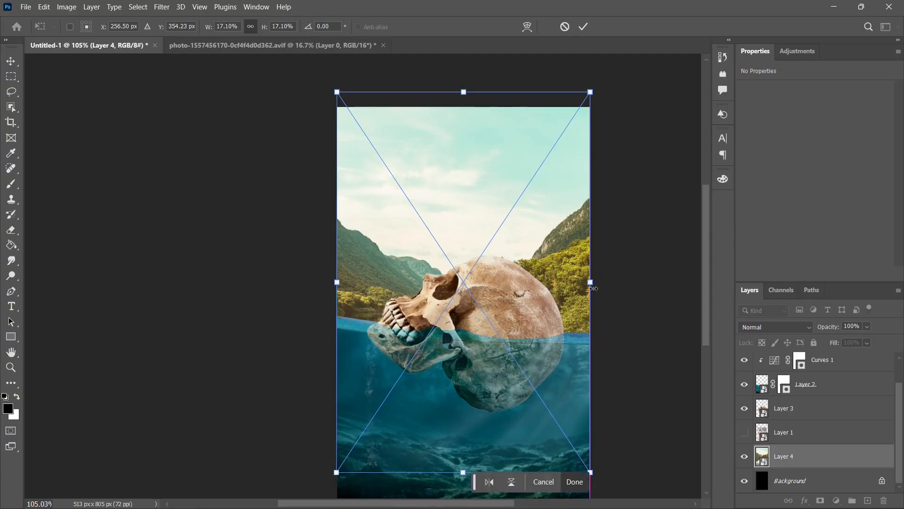
pyautogui.moveTo(536, 336); pyautogui.dragTo(536, 351)
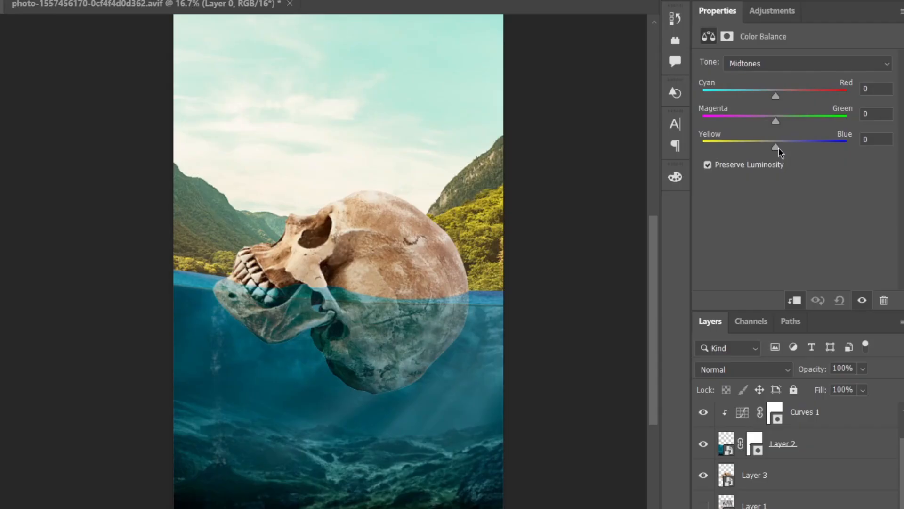
# Step: Warm the valley landscape's midtones in Color Balance with Yellow–Blue at -40 and Cyan–Red at +14
pyautogui.moveTo(778, 148); pyautogui.dragTo(747, 146)
pyautogui.moveTo(775, 96); pyautogui.dragTo(787, 97)
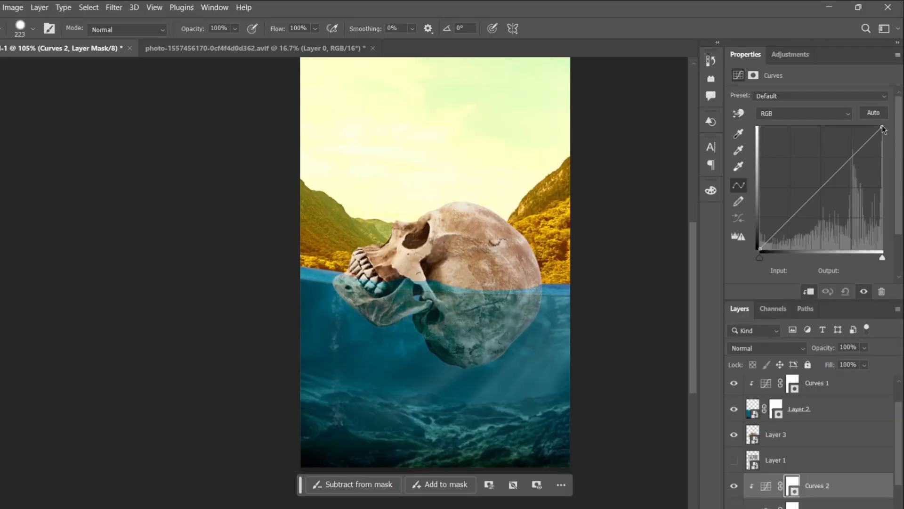
# Step: Darken the landscape with its Curves adjustment by lowering the highlights and placing a midtone point at input 132, output 113
pyautogui.moveTo(882, 128)
pyautogui.mouseDown()
pyautogui.moveTo(885, 150)
pyautogui.moveTo(897, 132)
pyautogui.mouseUp()
pyautogui.moveTo(818, 194)
pyautogui.mouseDown()
pyautogui.moveTo(825, 207)
pyautogui.moveTo(823, 195)
pyautogui.mouseUp()
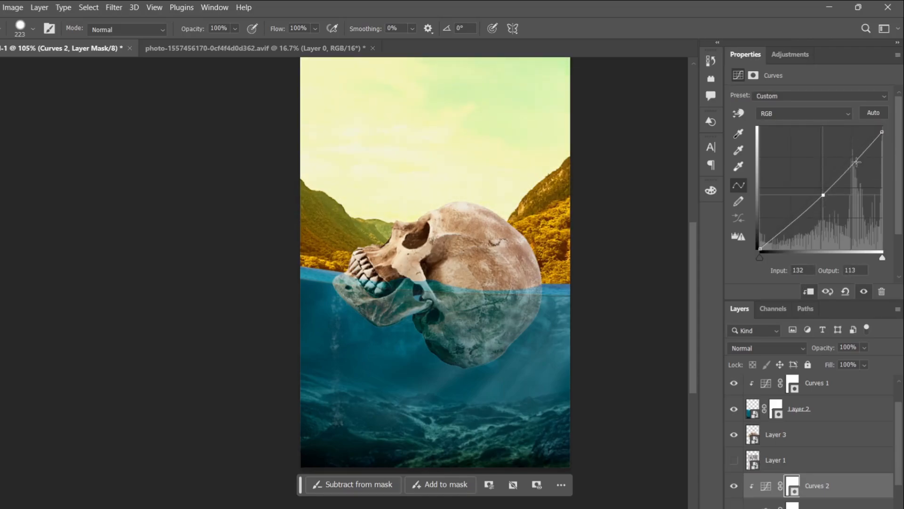
pyautogui.moveTo(857, 161); pyautogui.dragTo(852, 169)
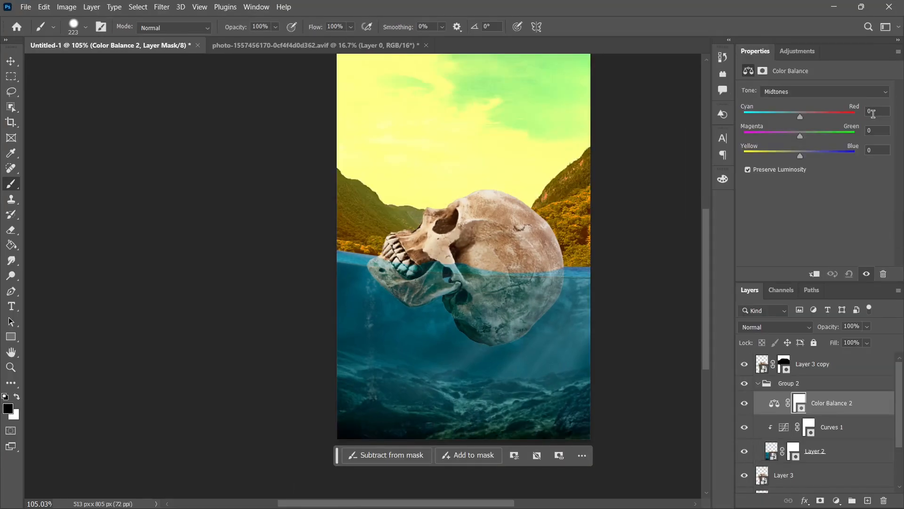
# Step: Clip Color Balance 2 to the water layer and shift its midtones toward yellow and red
pyautogui.click(815, 273)
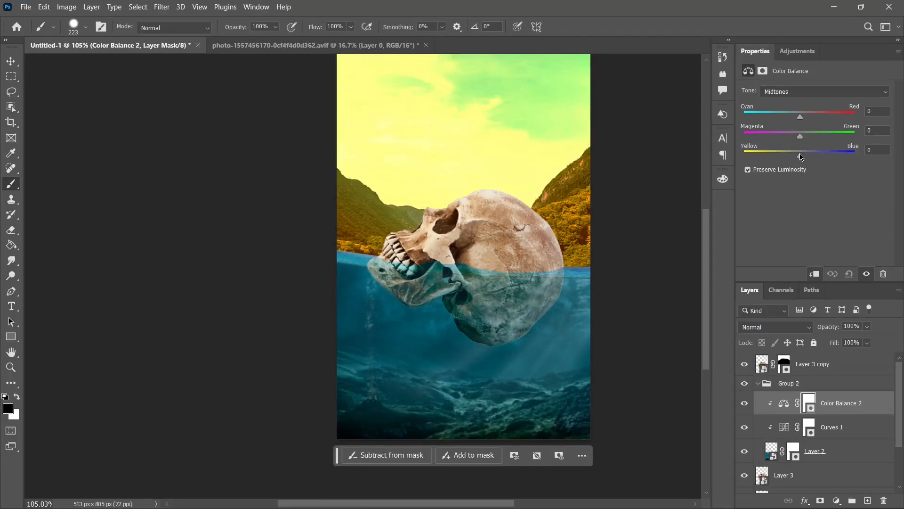
pyautogui.moveTo(800, 157); pyautogui.dragTo(766, 157)
pyautogui.moveTo(800, 116); pyautogui.dragTo(814, 116)
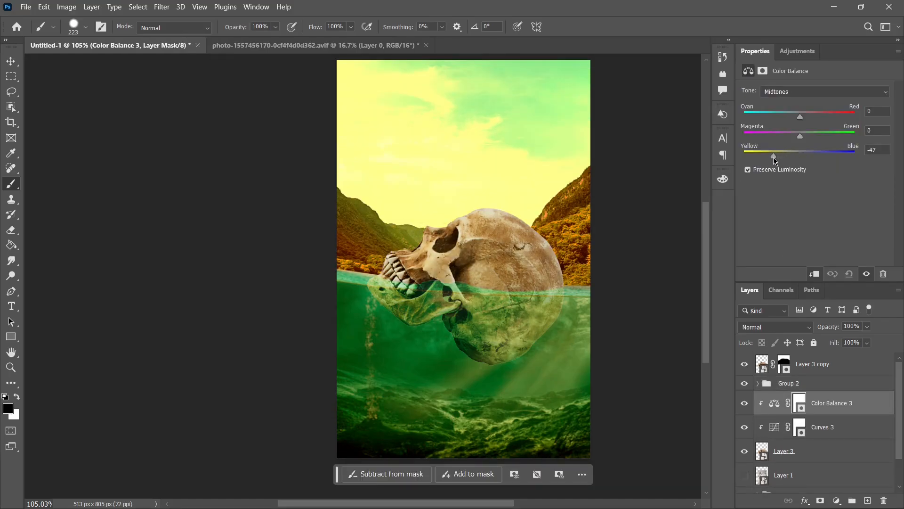
# Step: Shift the skull's midtones toward yellow and red in Color Balance 3
pyautogui.moveTo(776, 158); pyautogui.dragTo(783, 158)
pyautogui.moveTo(800, 116); pyautogui.dragTo(813, 116)
pyautogui.keyDown('shift'); pyautogui.click(842, 434); pyautogui.keyUp('shift')
pyautogui.click(866, 403)
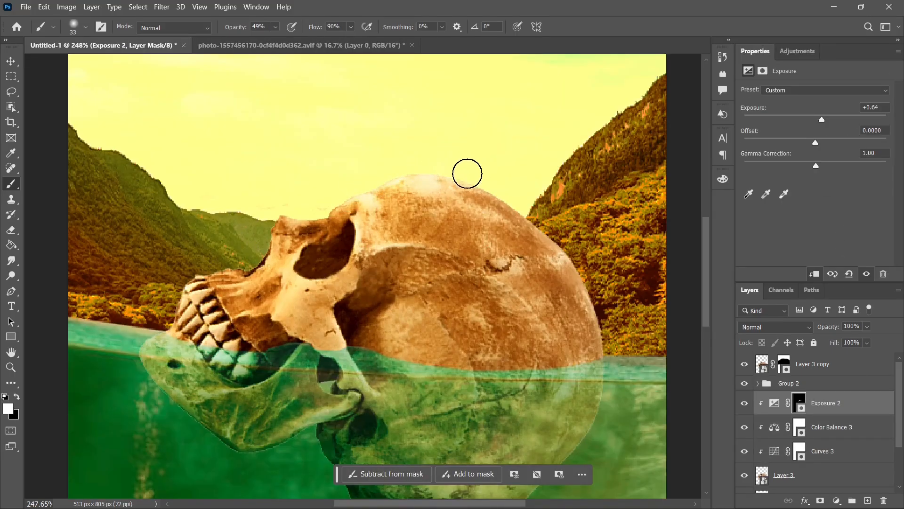
# Step: Paint white on the Exposure 2 mask to brighten the skull's upper edge from the cranium to the teeth
pyautogui.moveTo(503, 165); pyautogui.dragTo(514, 176)
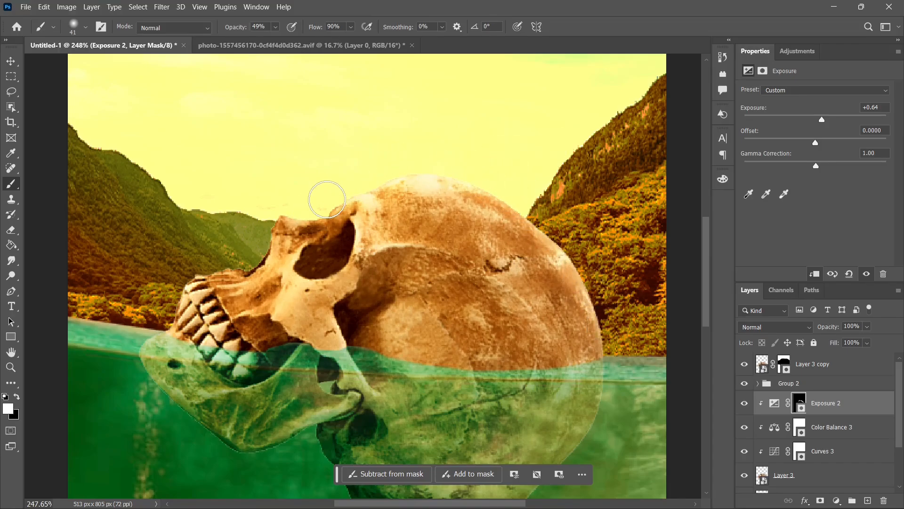
pyautogui.moveTo(284, 212)
pyautogui.mouseDown()
pyautogui.moveTo(233, 268)
pyautogui.moveTo(218, 262)
pyautogui.moveTo(163, 311)
pyautogui.mouseUp()
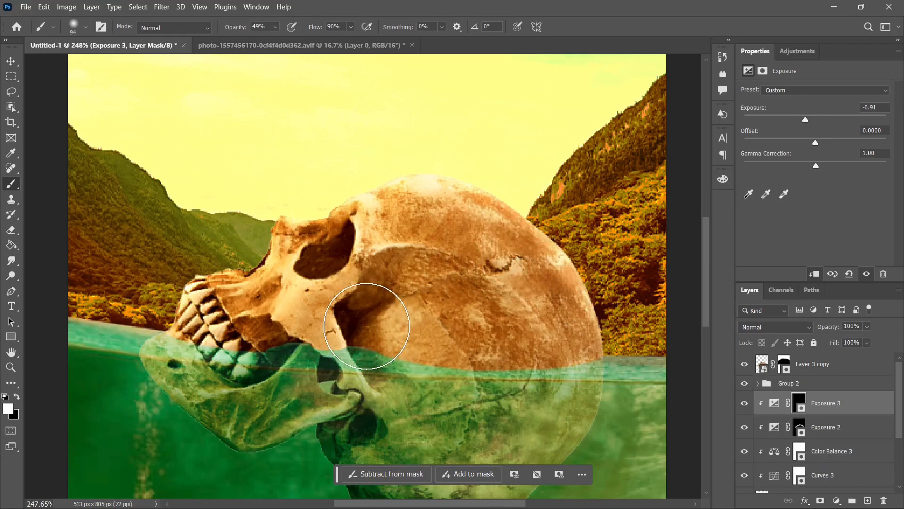
# Step: Paint shadows on the skull through the Exposure 3 mask, from the teeth to behind the cheekbone, and switch the brush to black
pyautogui.moveTo(217, 345)
pyautogui.mouseDown()
pyautogui.moveTo(334, 334)
pyautogui.moveTo(379, 341)
pyautogui.moveTo(401, 369)
pyautogui.moveTo(536, 374)
pyautogui.moveTo(585, 349)
pyautogui.moveTo(477, 383)
pyautogui.moveTo(371, 357)
pyautogui.moveTo(557, 373)
pyautogui.moveTo(567, 317)
pyautogui.moveTo(435, 300)
pyautogui.moveTo(330, 329)
pyautogui.moveTo(358, 293)
pyautogui.moveTo(370, 297)
pyautogui.moveTo(329, 267)
pyautogui.moveTo(357, 296)
pyautogui.moveTo(273, 308)
pyautogui.moveTo(376, 267)
pyautogui.moveTo(377, 284)
pyautogui.moveTo(505, 330)
pyautogui.moveTo(522, 330)
pyautogui.moveTo(532, 313)
pyautogui.moveTo(437, 296)
pyautogui.mouseUp()
pyautogui.press('x')
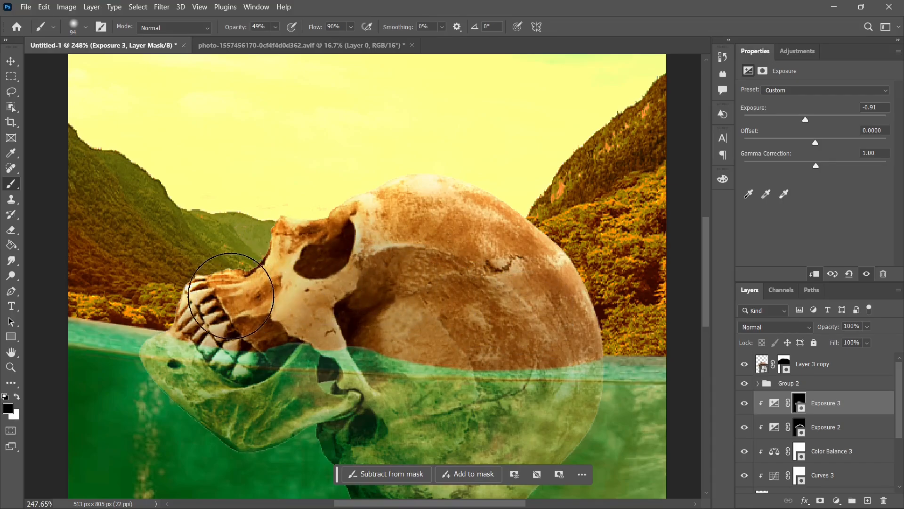
pyautogui.scroll(-3, 586, 262)
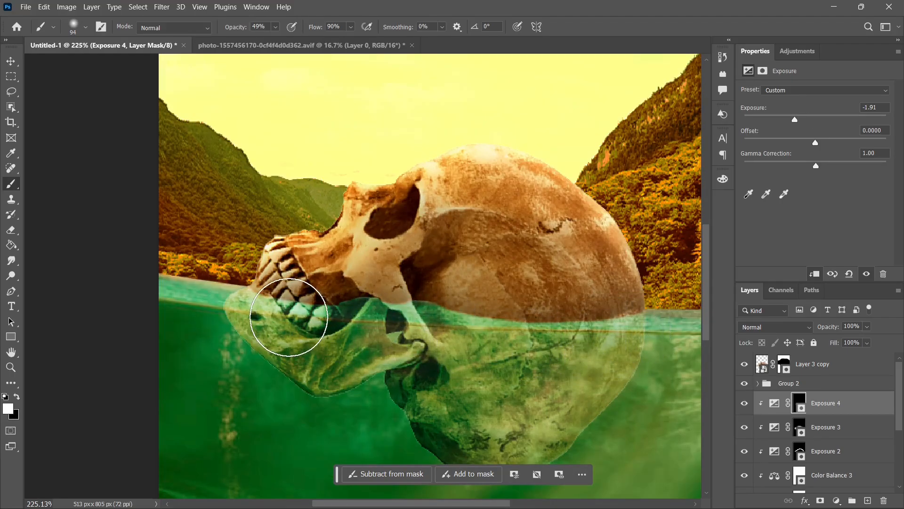
# Step: Darken the submerged skull copy in Curves 4, lowering the white point's output to 223 and pulling the midtones down
pyautogui.scroll(-2, 377, 319)
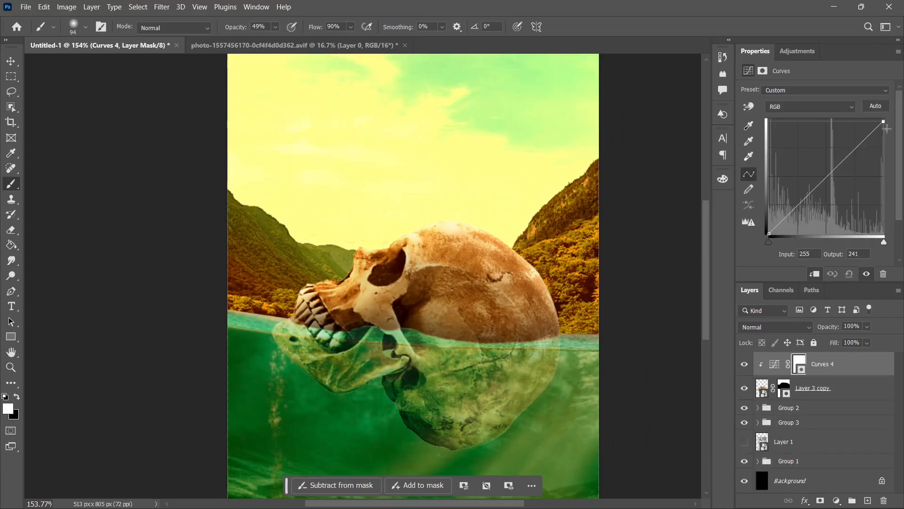
pyautogui.moveTo(891, 123)
pyautogui.mouseDown()
pyautogui.moveTo(892, 141)
pyautogui.moveTo(896, 134)
pyautogui.mouseUp()
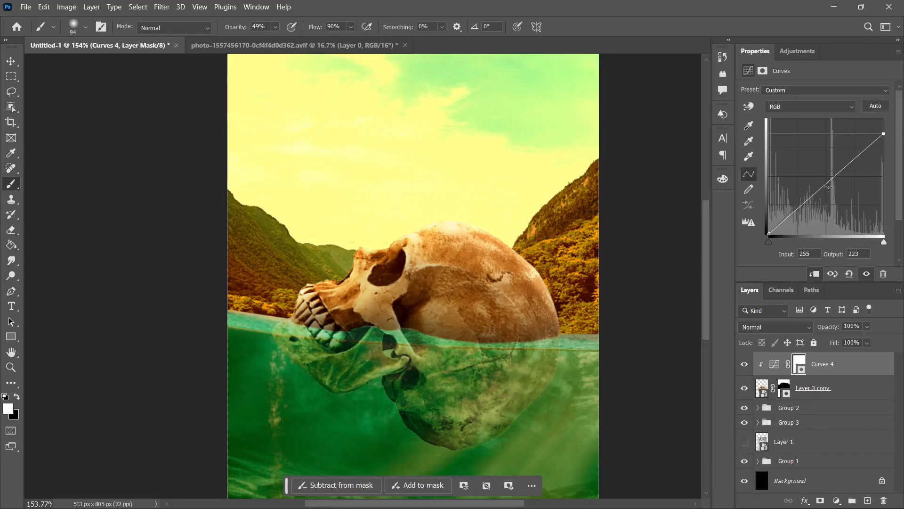
pyautogui.moveTo(833, 181); pyautogui.dragTo(836, 191)
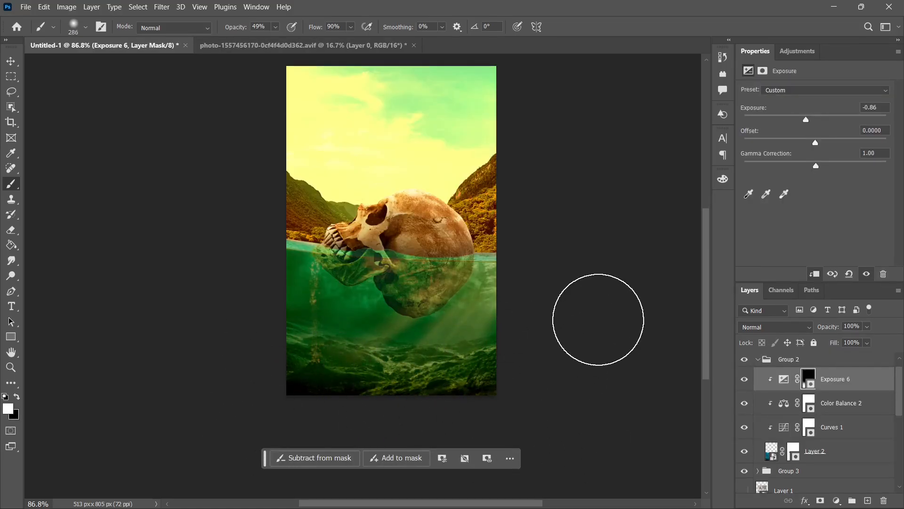
# Step: Lower the exposure of the water's Exposure 6 adjustment to -2.13
pyautogui.moveTo(806, 120); pyautogui.dragTo(790, 123)
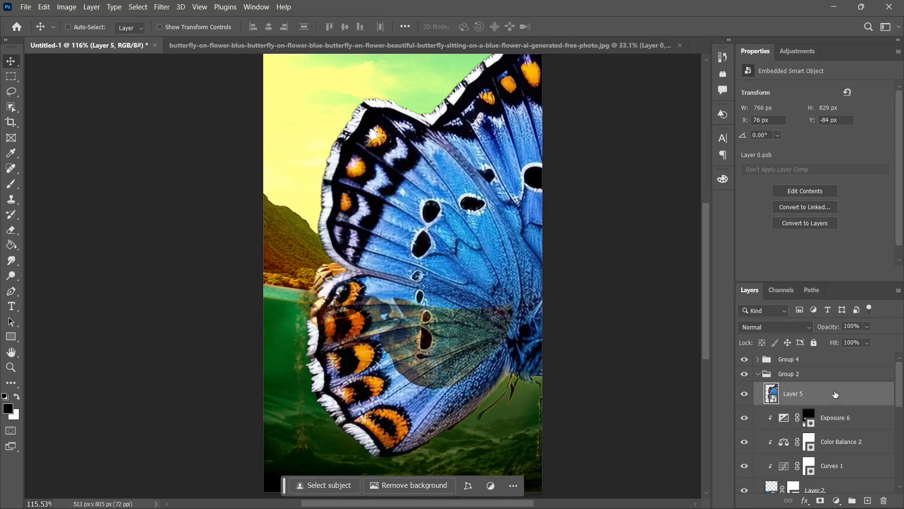
# Step: Move the butterfly layer, Layer 5, out of Group 2 to the top of the layer stack
pyautogui.moveTo(835, 393); pyautogui.dragTo(807, 355)
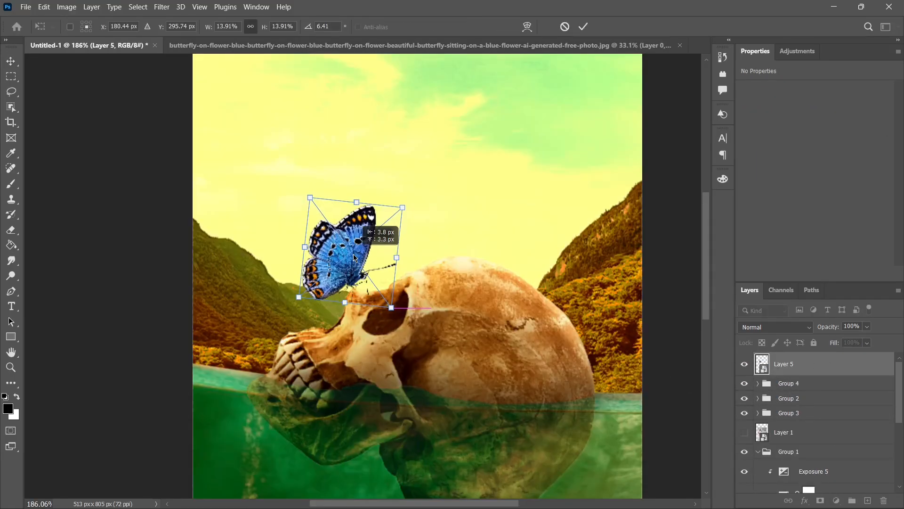
# Step: Place the butterfly on the skull's nose bridge, scaled to about 110 × 114 px and rotated 6.41°
pyautogui.moveTo(356, 257); pyautogui.dragTo(362, 258)
pyautogui.click(554, 482)
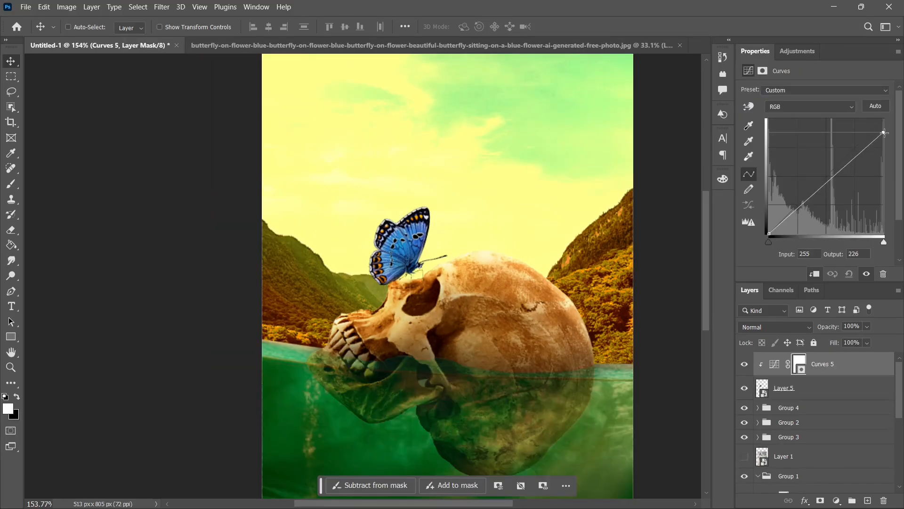
# Step: Darken the butterfly in Curves 5, pulling midtones to input 142, output 118, and add a clipped Color Balance shifted toward yellow
pyautogui.moveTo(883, 119); pyautogui.dragTo(883, 126)
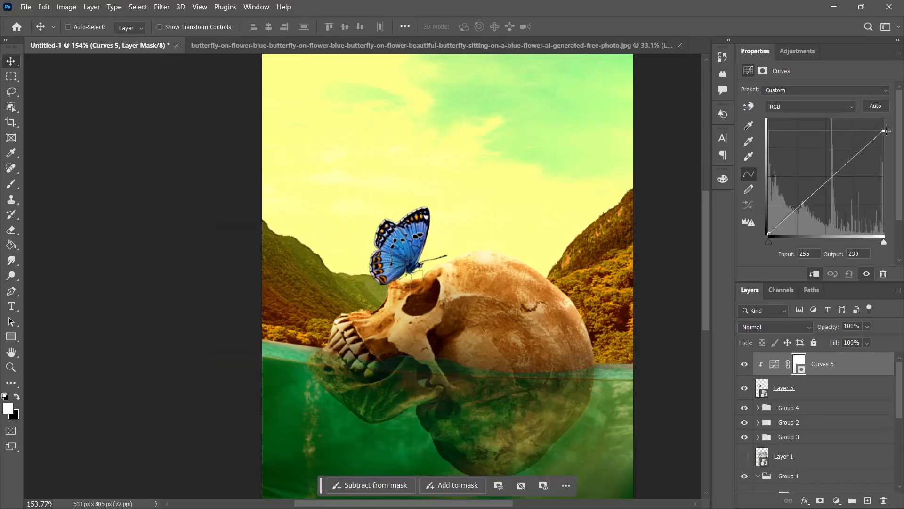
pyautogui.moveTo(834, 176); pyautogui.dragTo(833, 180)
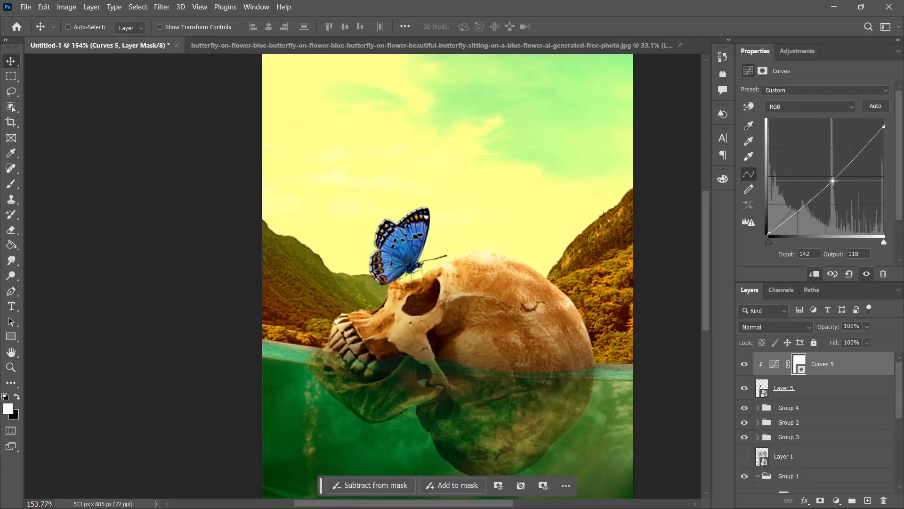
pyautogui.click(798, 51)
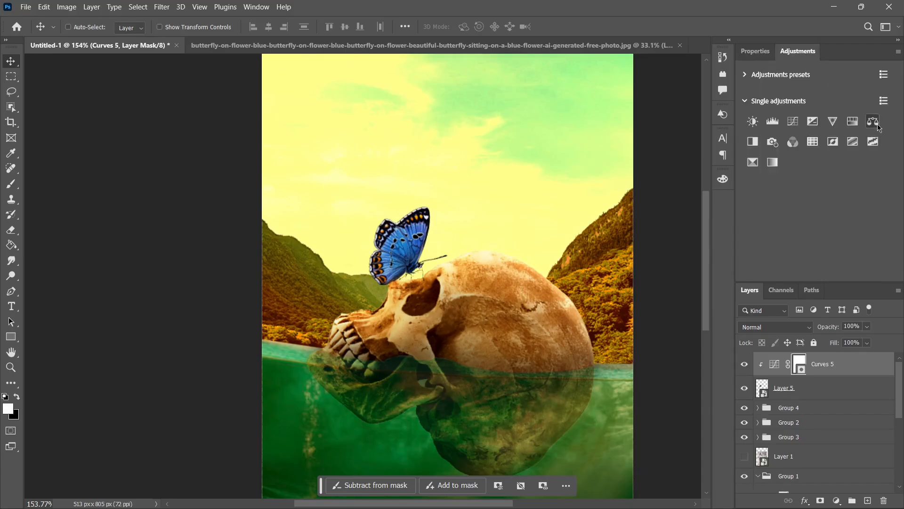
pyautogui.click(751, 143)
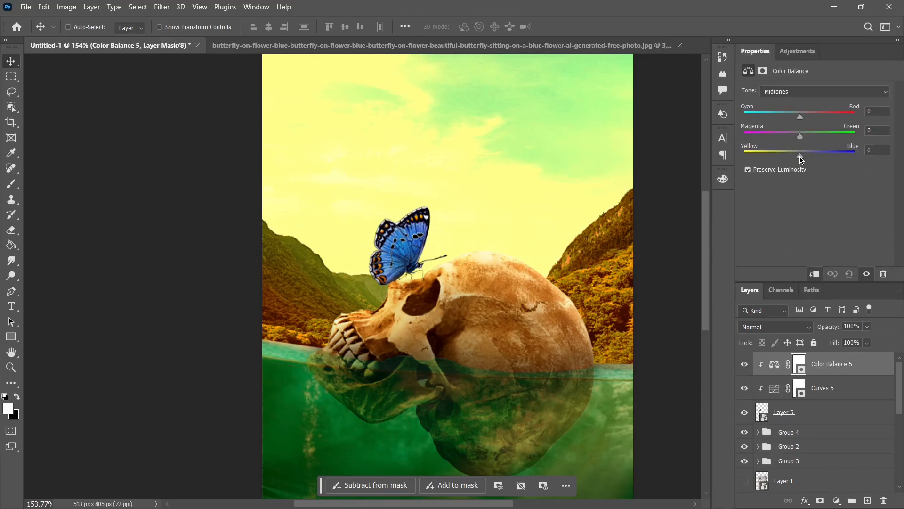
pyautogui.moveTo(795, 159); pyautogui.dragTo(792, 160)
pyautogui.click(806, 92)
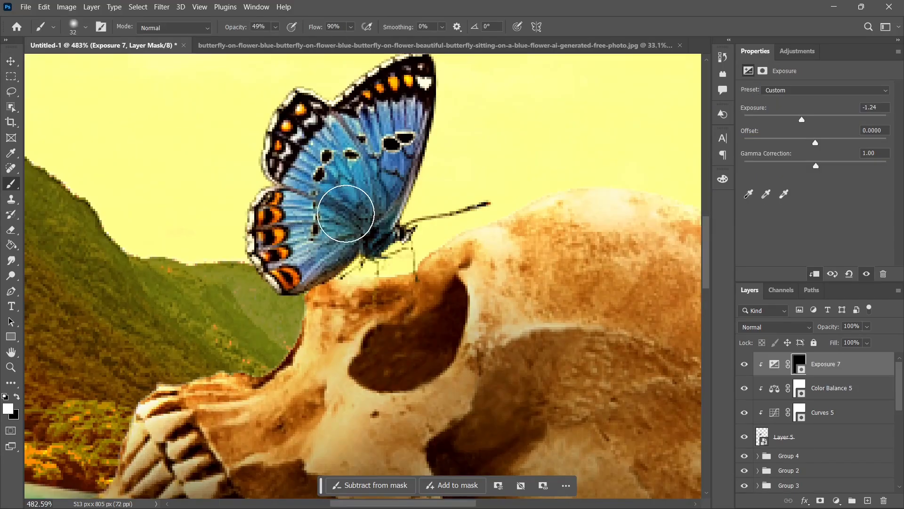
# Step: Paint shadows on the butterfly's wings through the Exposure 7 mask and yellow edge light through the Overlay Color Fill 1 mask
pyautogui.moveTo(343, 203)
pyautogui.mouseDown()
pyautogui.moveTo(301, 150)
pyautogui.moveTo(333, 177)
pyautogui.moveTo(312, 226)
pyautogui.moveTo(349, 216)
pyautogui.moveTo(288, 212)
pyautogui.moveTo(362, 186)
pyautogui.moveTo(353, 202)
pyautogui.mouseUp()
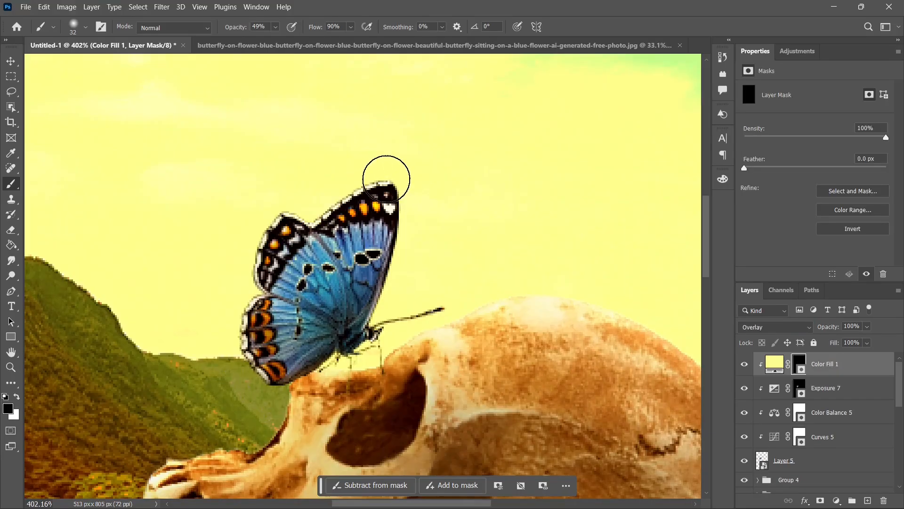
pyautogui.moveTo(386, 179)
pyautogui.mouseDown()
pyautogui.moveTo(363, 199)
pyautogui.moveTo(387, 196)
pyautogui.moveTo(420, 235)
pyautogui.moveTo(390, 265)
pyautogui.moveTo(401, 225)
pyautogui.moveTo(347, 207)
pyautogui.moveTo(299, 227)
pyautogui.moveTo(266, 228)
pyautogui.moveTo(294, 215)
pyautogui.moveTo(251, 312)
pyautogui.moveTo(262, 351)
pyautogui.moveTo(255, 324)
pyautogui.moveTo(252, 361)
pyautogui.moveTo(256, 242)
pyautogui.mouseUp()
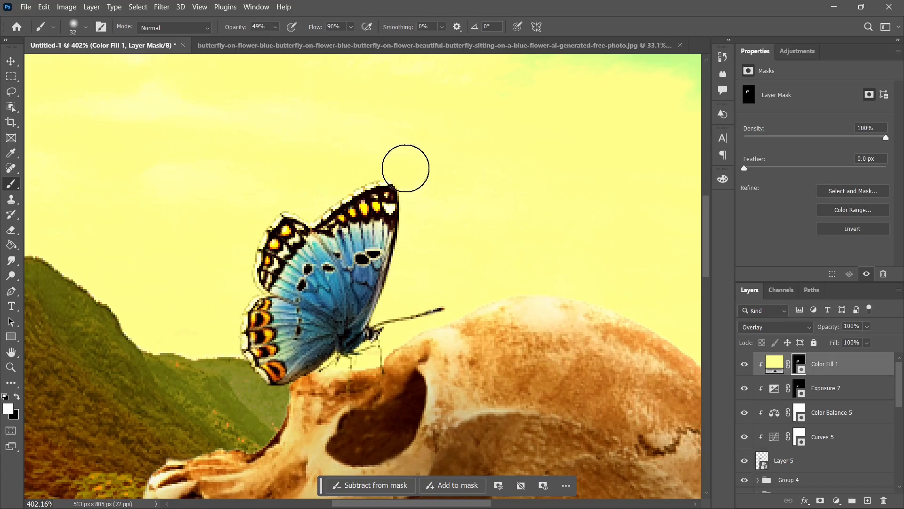
pyautogui.hotkey('ctrl', '0')
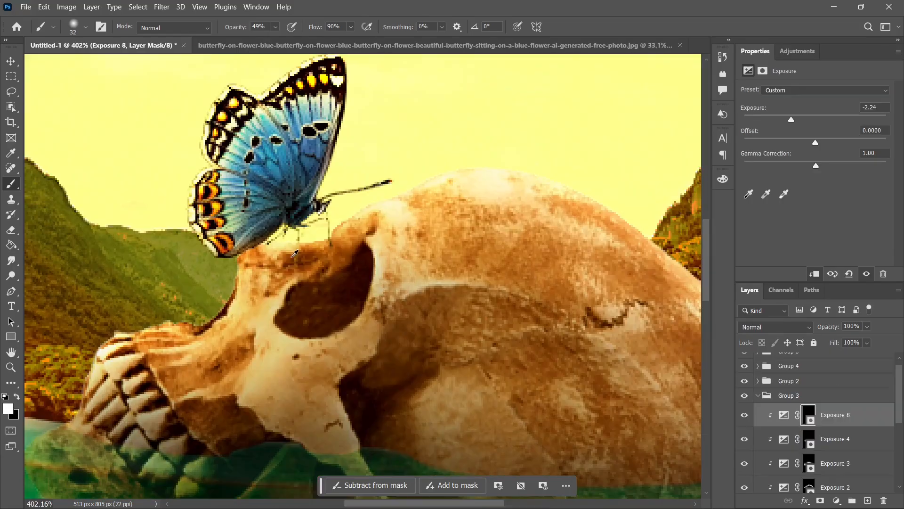
pyautogui.moveTo(287, 240)
pyautogui.mouseDown()
pyautogui.moveTo(320, 231)
pyautogui.moveTo(263, 240)
pyautogui.moveTo(244, 274)
pyautogui.moveTo(315, 226)
pyautogui.moveTo(331, 238)
pyautogui.moveTo(227, 253)
pyautogui.moveTo(291, 231)
pyautogui.mouseUp()
pyautogui.scroll(-12, 339, 200)
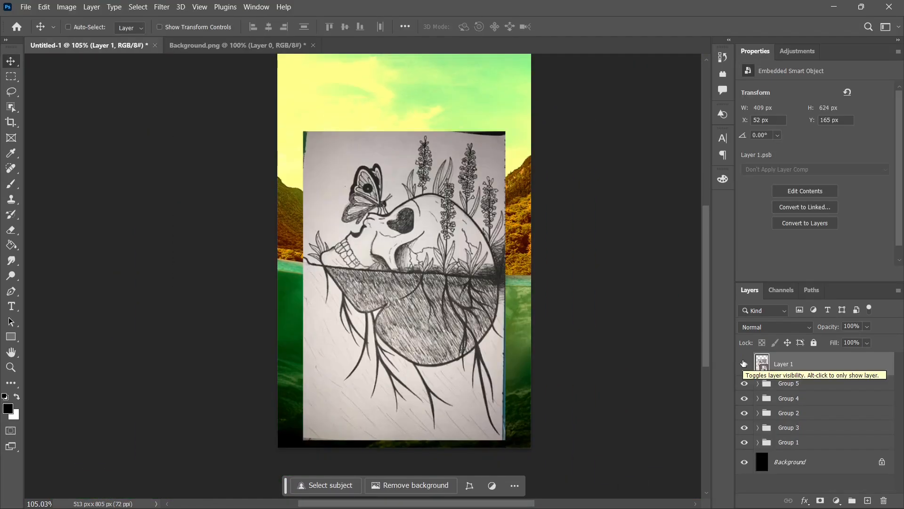
# Step: Hide the sketch layer and position the grass, Layer 6, behind the skull's teeth, rotated -2.29°
pyautogui.click(743, 363)
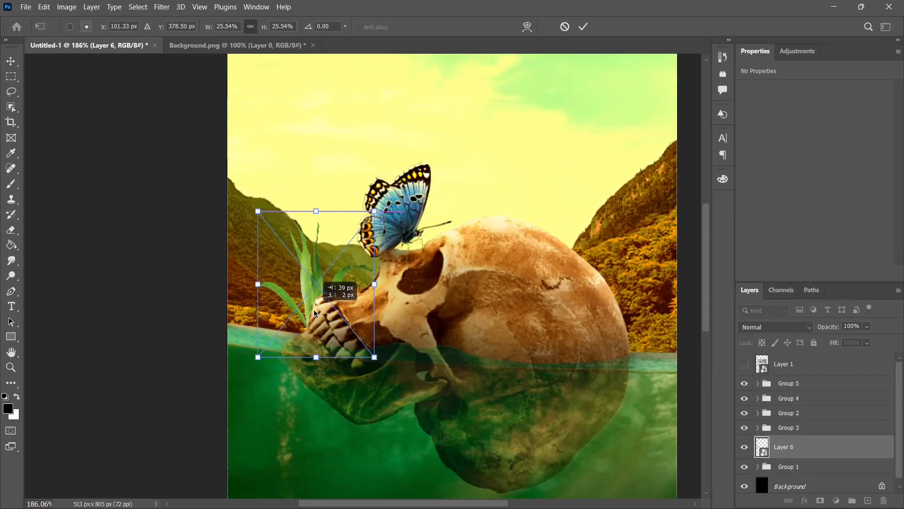
pyautogui.moveTo(325, 202); pyautogui.dragTo(315, 203)
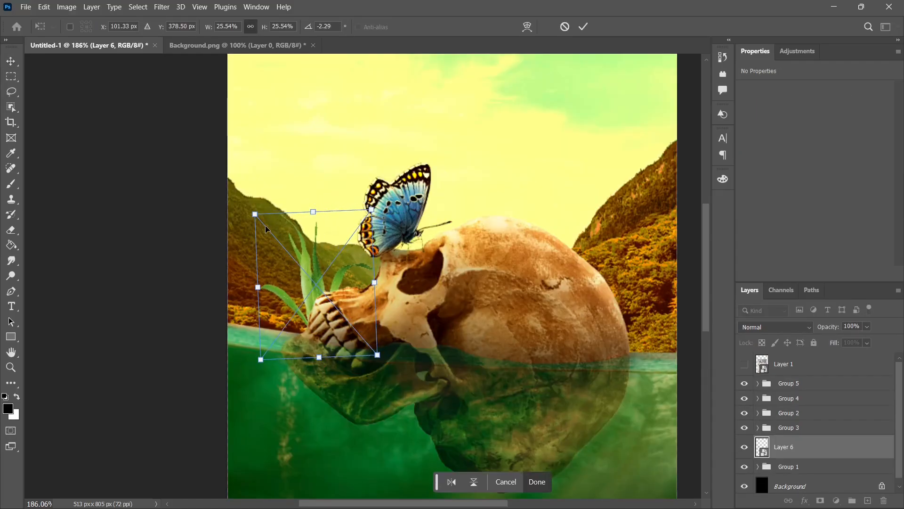
pyautogui.click(537, 481)
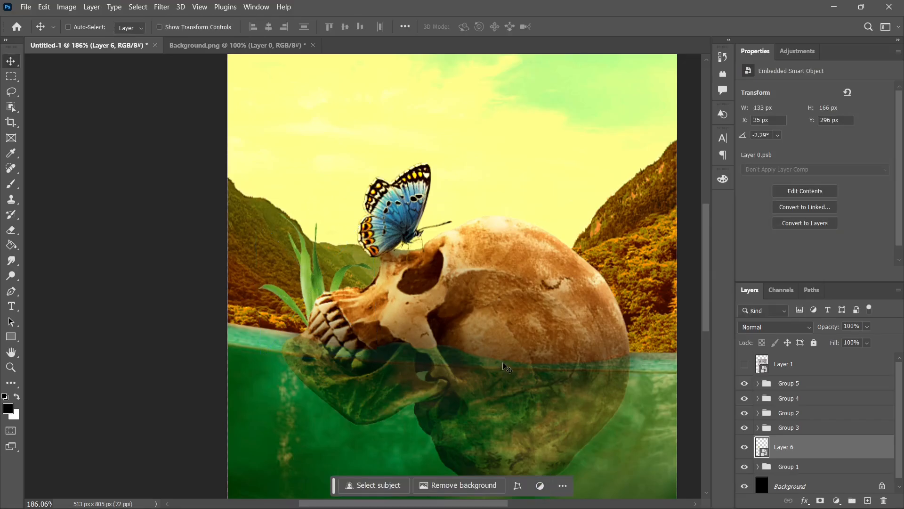
# Step: Check the grass against the sketch and resize it to about 102 × 125 px behind the teeth, rotated -6.08°
pyautogui.click(745, 364)
pyautogui.click(745, 363)
pyautogui.click(744, 364)
pyautogui.click(744, 364)
pyautogui.hotkey('ctrl', 't')
pyautogui.moveTo(314, 211); pyautogui.dragTo(314, 249)
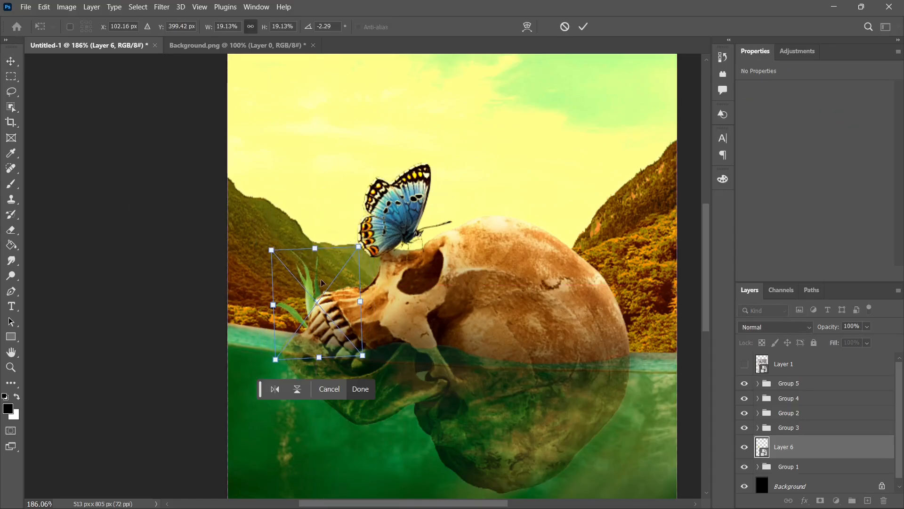
pyautogui.moveTo(320, 288); pyautogui.dragTo(308, 289)
pyautogui.moveTo(252, 369); pyautogui.dragTo(257, 373)
pyautogui.moveTo(341, 244); pyautogui.dragTo(344, 241)
pyautogui.click(360, 388)
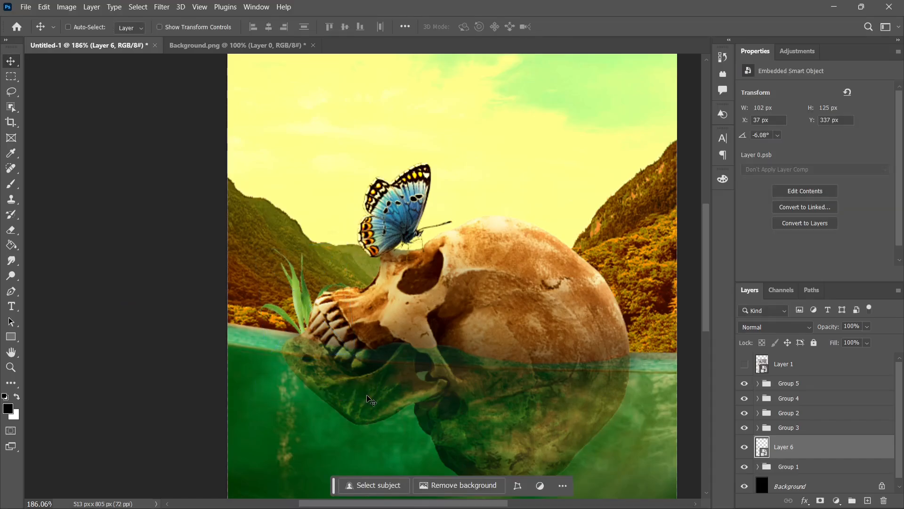
# Step: Duplicate the grass to the top of the stack and place it over the back of the skull at the waterline, scaled to 24.57% and rotated 0.90°
pyautogui.hotkey('ctrl', 'j')
pyautogui.hotkey('ctrl', 'shift', ']')
pyautogui.moveTo(311, 307); pyautogui.dragTo(553, 339)
pyautogui.hotkey('ctrl', 't')
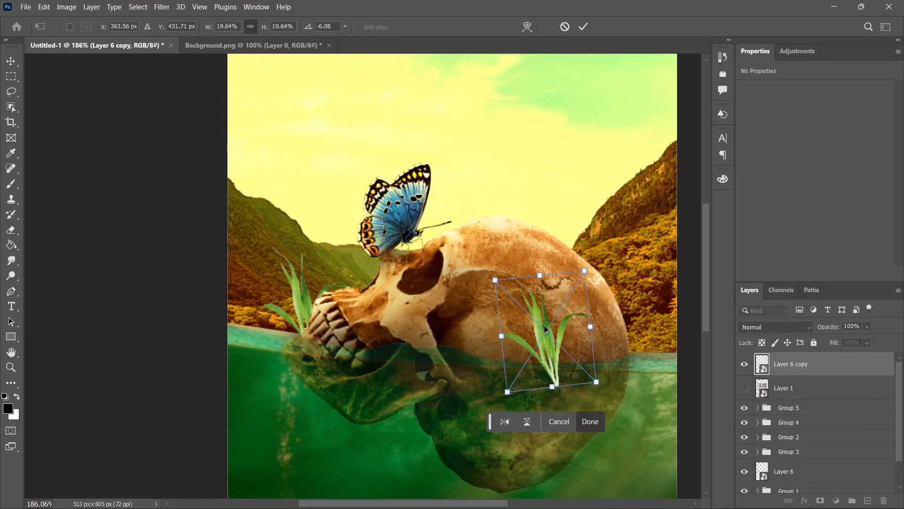
pyautogui.moveTo(584, 271); pyautogui.dragTo(604, 241)
pyautogui.moveTo(604, 229)
pyautogui.mouseDown()
pyautogui.moveTo(620, 237)
pyautogui.moveTo(613, 233)
pyautogui.mouseUp()
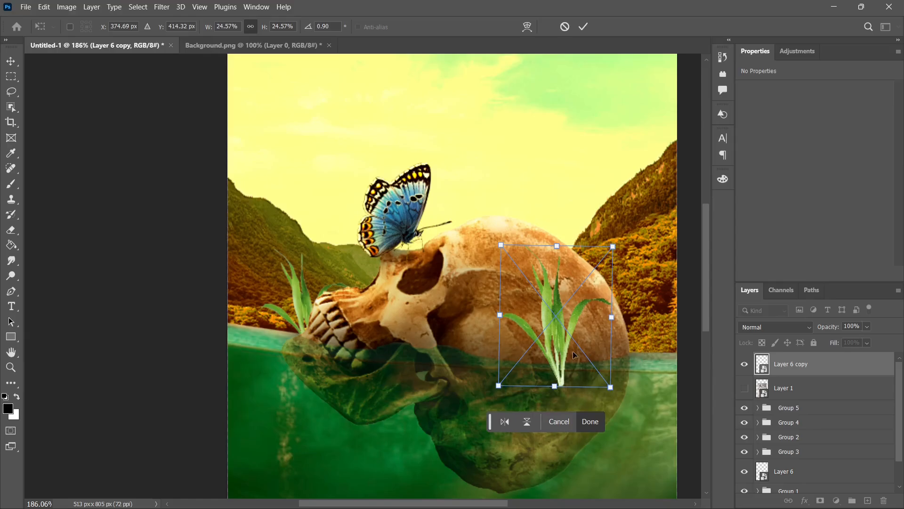
pyautogui.moveTo(573, 354); pyautogui.dragTo(583, 361)
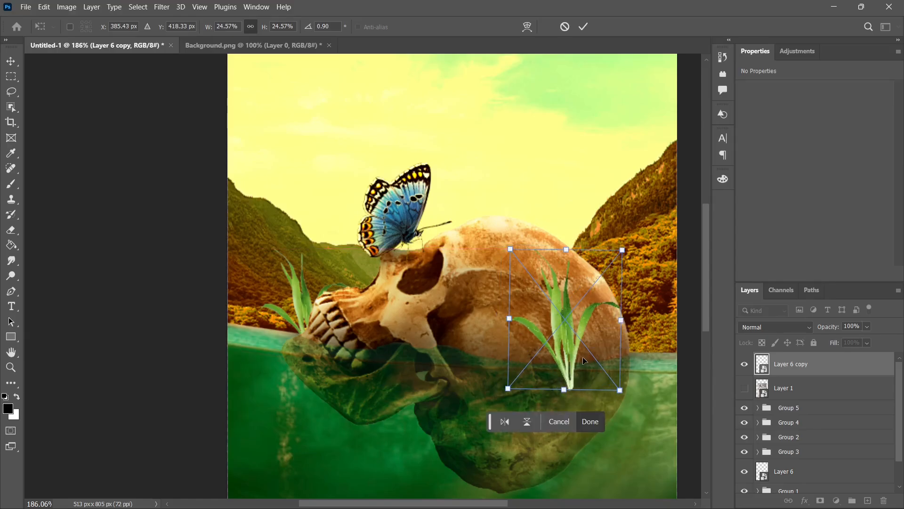
pyautogui.click(590, 422)
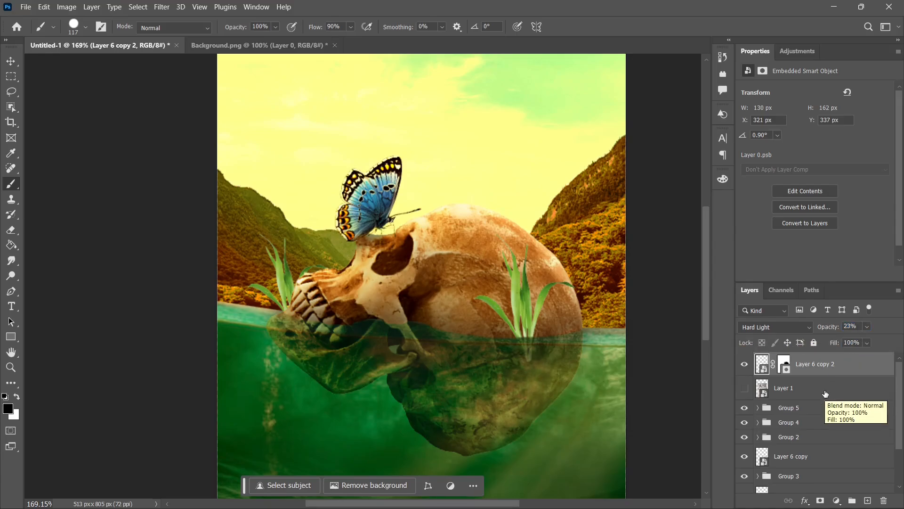
# Step: Darken and tint the grass in front of the skull with Curves and Color Balance, and paint shading through its Exposure 9 mask
pyautogui.scroll(-1, 825, 411)
pyautogui.moveTo(884, 118); pyautogui.dragTo(901, 133)
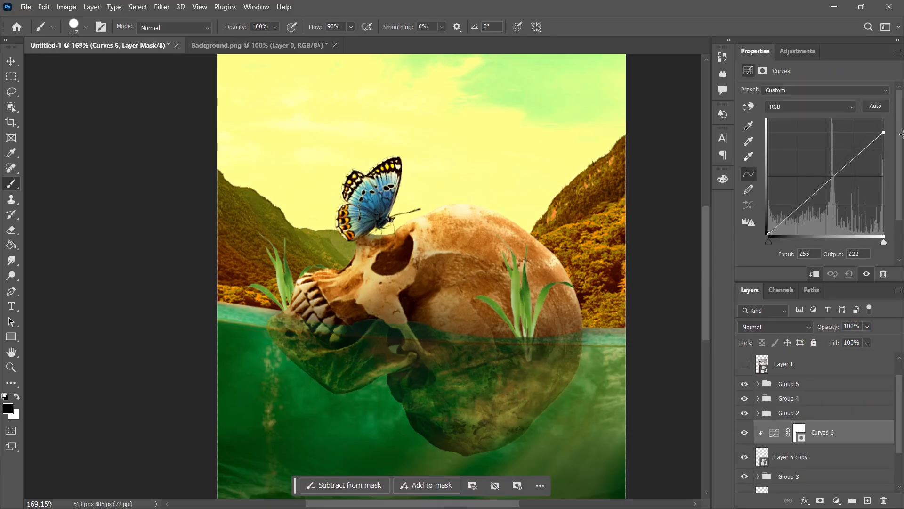
pyautogui.moveTo(827, 194); pyautogui.dragTo(828, 196)
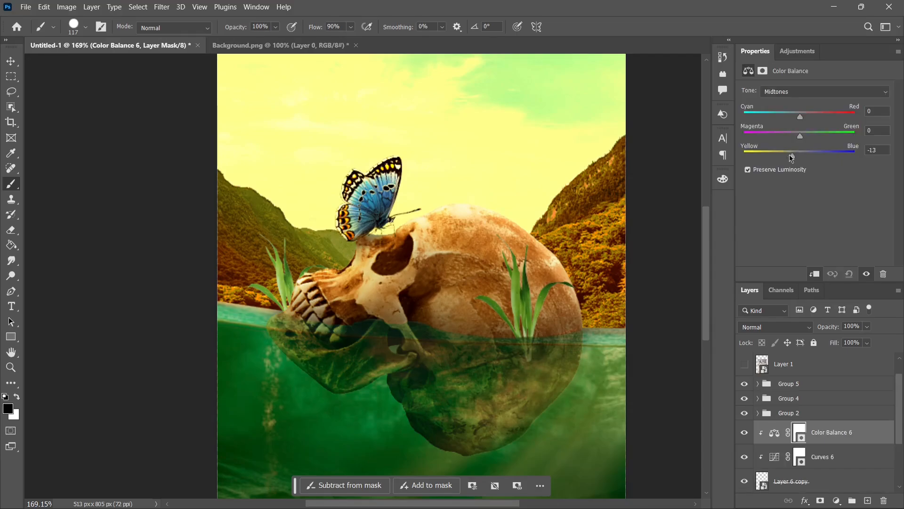
pyautogui.moveTo(789, 155); pyautogui.dragTo(809, 142)
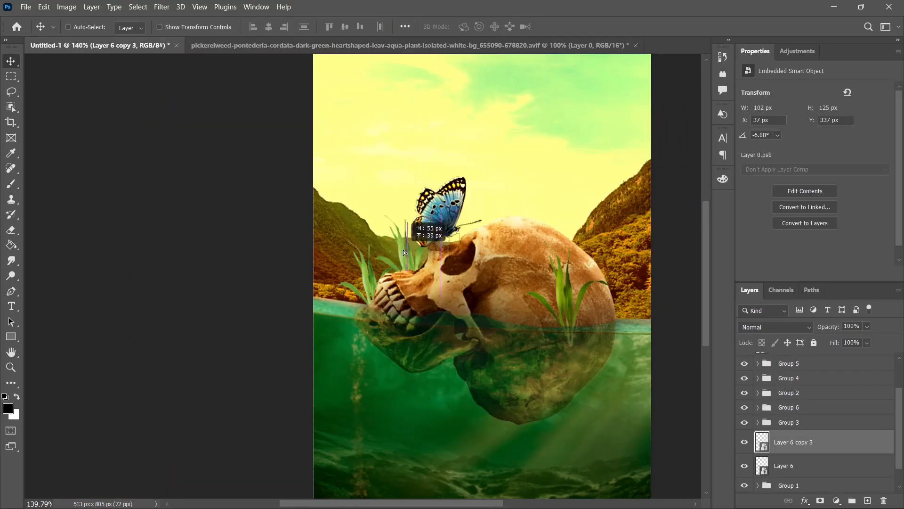
pyautogui.moveTo(403, 249); pyautogui.dragTo(490, 204)
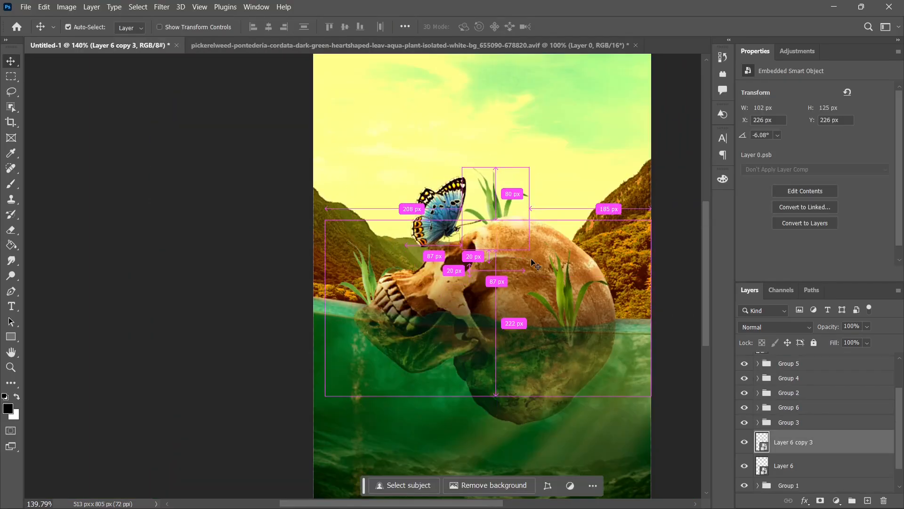
# Step: Shrink the grass copy, Layer 6 copy 3, to about 66 × 94 px and place it behind the top of the skull
pyautogui.hotkey('ctrl', 't')
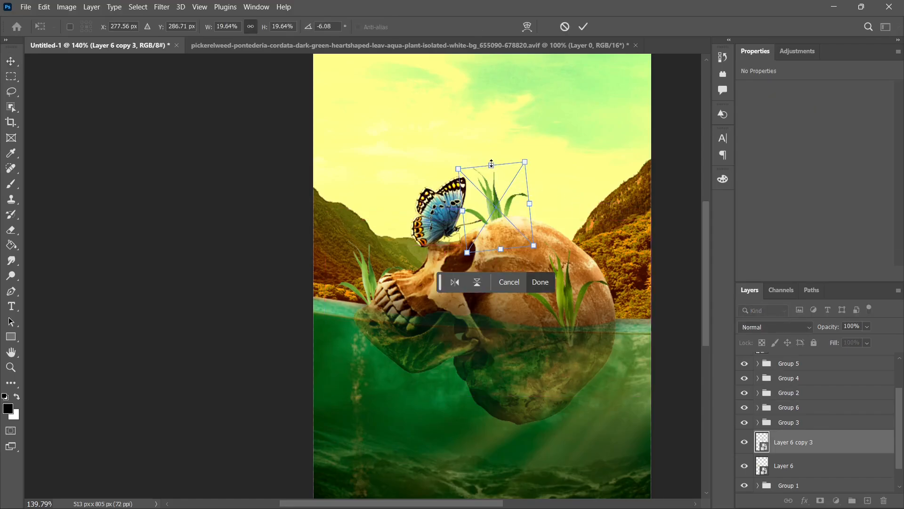
pyautogui.moveTo(491, 164); pyautogui.dragTo(489, 151)
pyautogui.moveTo(503, 208)
pyautogui.mouseDown()
pyautogui.moveTo(500, 219)
pyautogui.moveTo(479, 216)
pyautogui.moveTo(491, 219)
pyautogui.mouseUp()
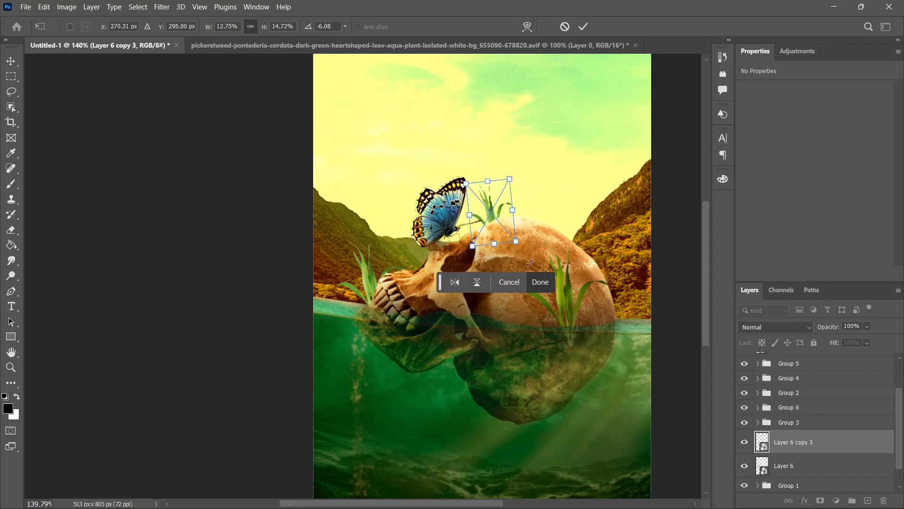
pyautogui.click(541, 282)
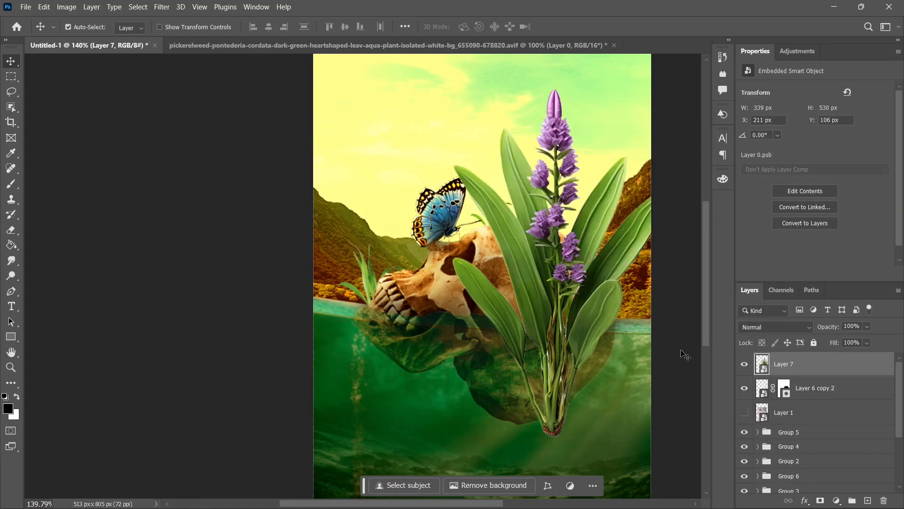
# Step: Scale the purple flower, Layer 7, to about 101 × 188 px and place it on the skull at the waterline, beside the front grass
pyautogui.hotkey('ctrl', 't')
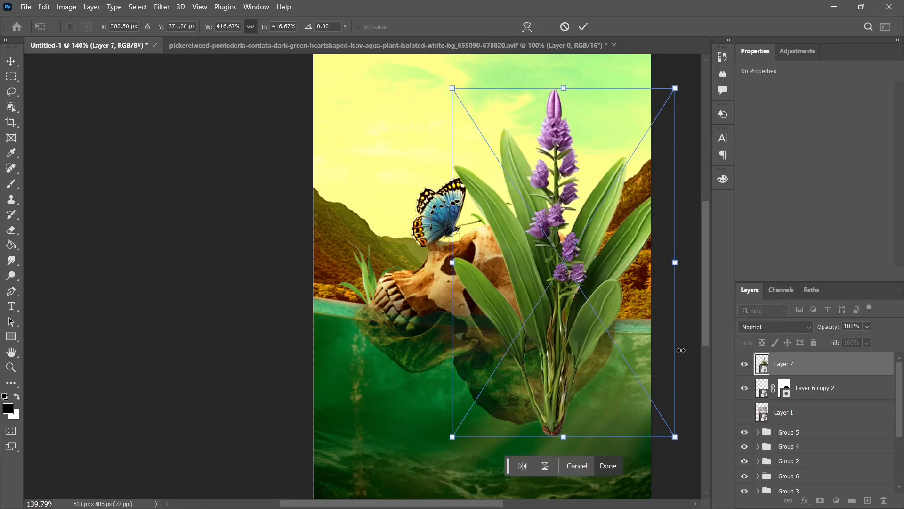
pyautogui.moveTo(676, 436); pyautogui.dragTo(562, 257)
pyautogui.moveTo(507, 226); pyautogui.dragTo(539, 325)
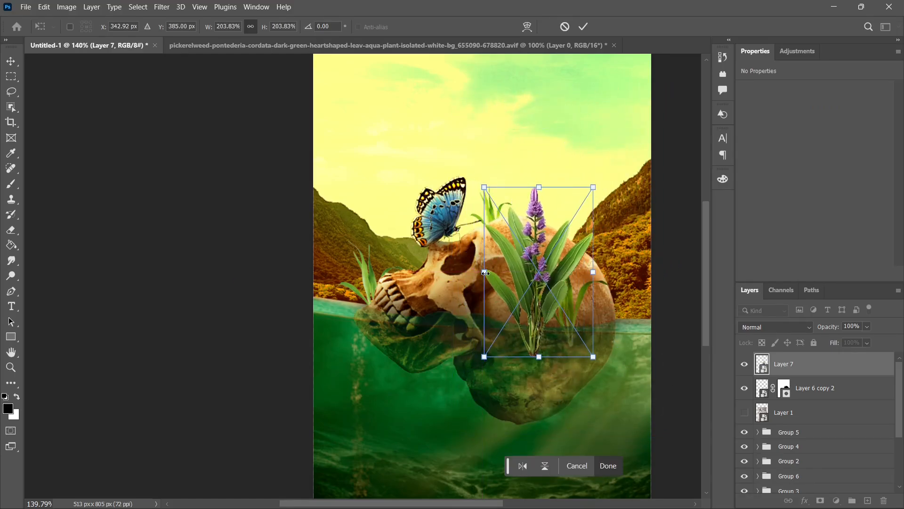
pyautogui.moveTo(484, 187); pyautogui.dragTo(526, 234)
pyautogui.moveTo(558, 292); pyautogui.dragTo(530, 282)
pyautogui.click(617, 465)
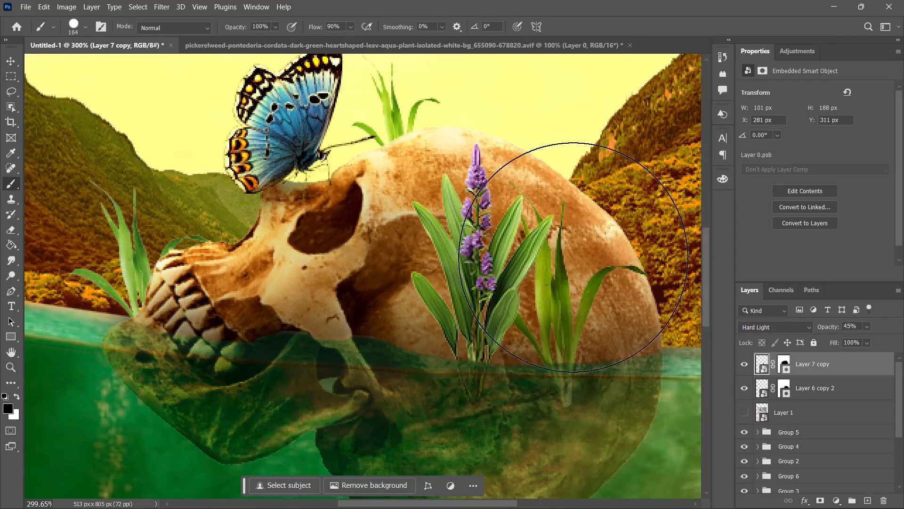
# Step: Darken the purple flower in Curves 7 by lowering the white point's output and pulling the midtones down
pyautogui.scroll(-4, 575, 262)
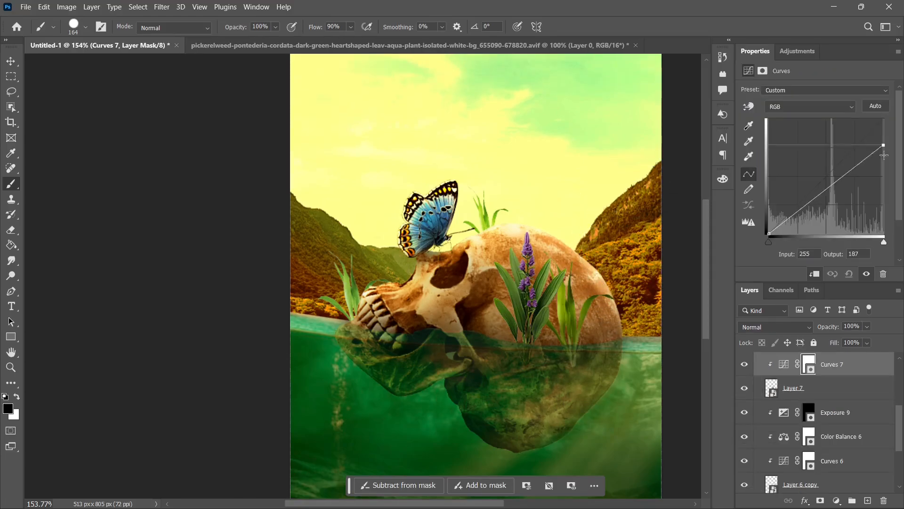
pyautogui.moveTo(895, 138); pyautogui.dragTo(896, 130)
pyautogui.moveTo(830, 180)
pyautogui.mouseDown()
pyautogui.moveTo(831, 196)
pyautogui.moveTo(831, 186)
pyautogui.mouseUp()
pyautogui.moveTo(883, 132); pyautogui.dragTo(884, 124)
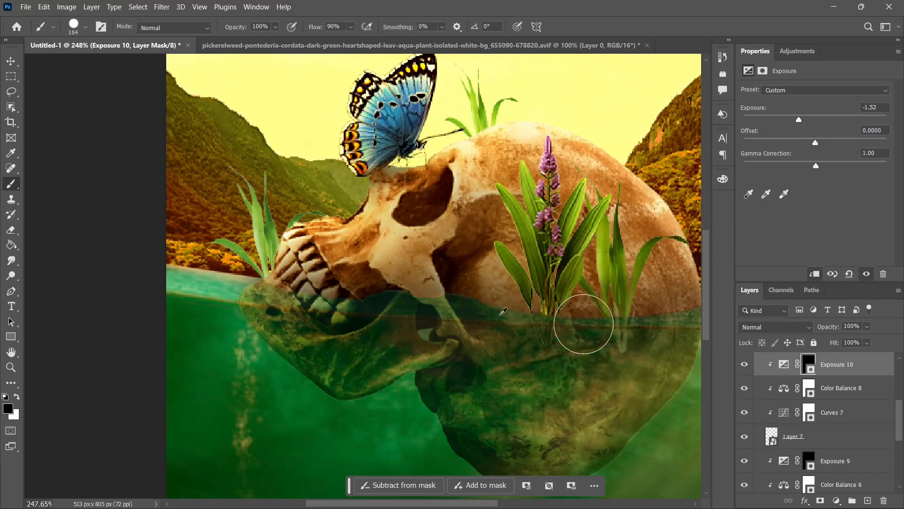
# Step: Choose a soft brush with white as the paint colour and shade the purple flower through the Exposure 10 mask
pyautogui.rightClick(502, 281)
pyautogui.click(540, 377)
pyautogui.press('Return')
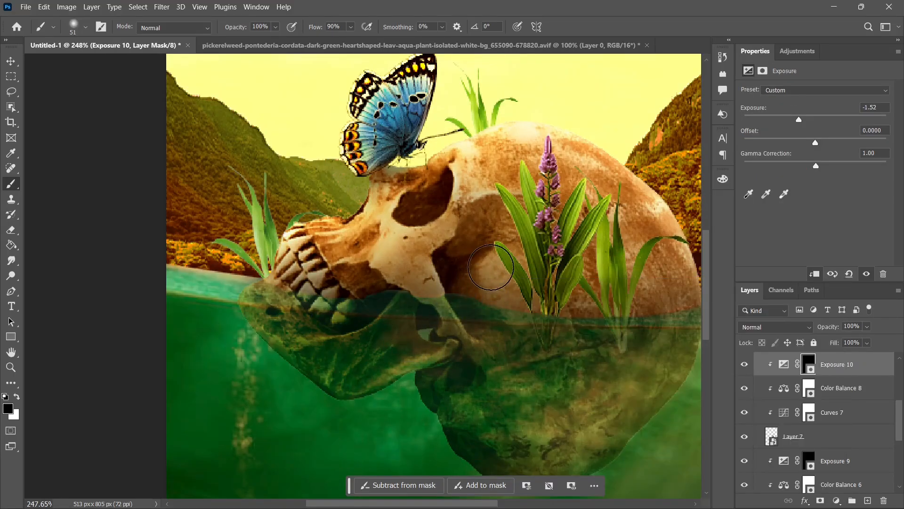
pyautogui.press('x')
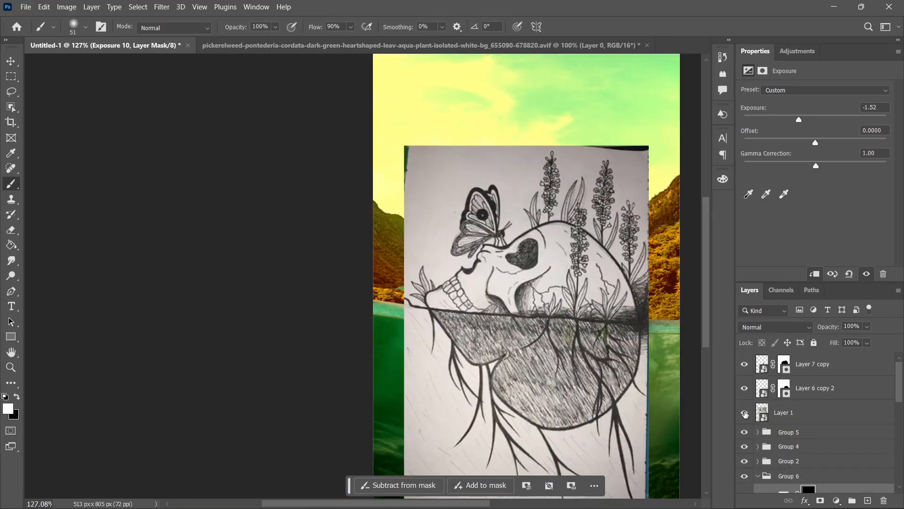
# Step: Move the flower cluster, Layer 8, below Group 7 and place it behind the skull's crown at about 184 × 295 px, rotated 5.65°
pyautogui.click(745, 413)
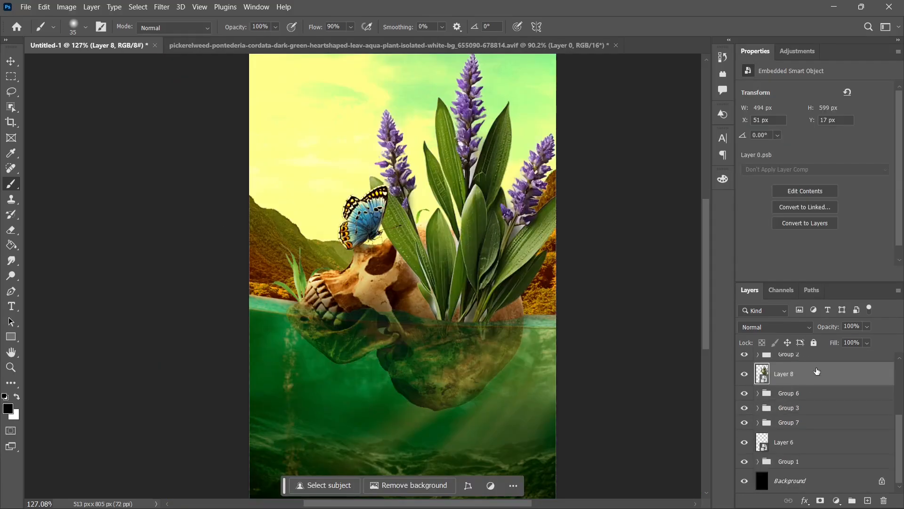
pyautogui.moveTo(827, 376); pyautogui.dragTo(833, 431)
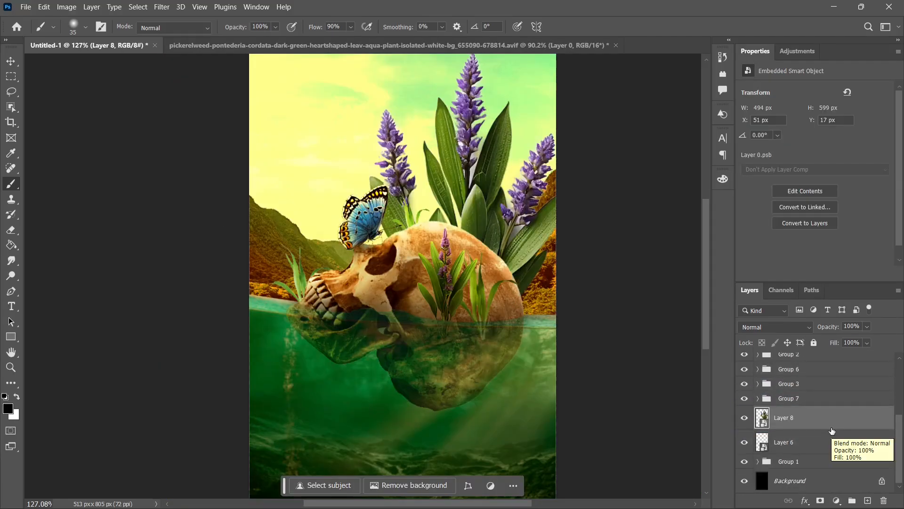
pyautogui.hotkey('ctrl', 't')
pyautogui.moveTo(279, 411); pyautogui.dragTo(413, 253)
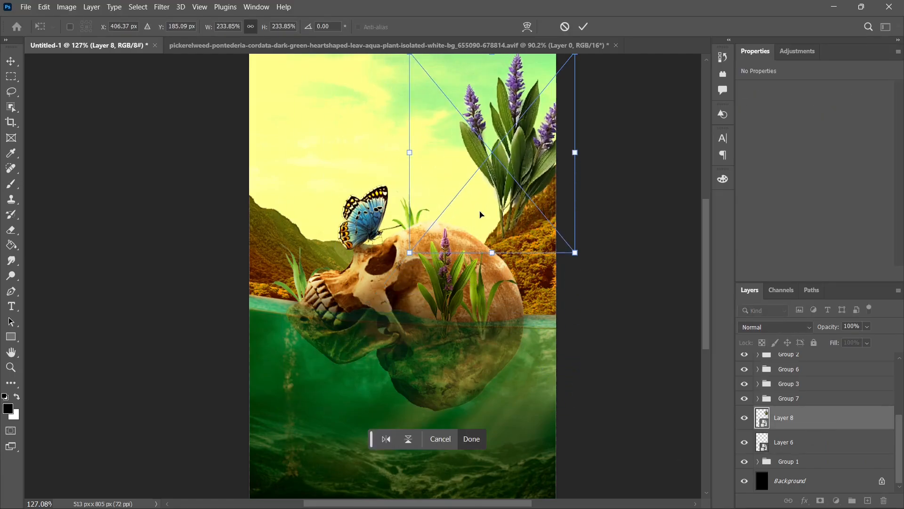
pyautogui.moveTo(495, 204); pyautogui.dragTo(464, 291)
pyautogui.moveTo(558, 292); pyautogui.dragTo(553, 301)
pyautogui.moveTo(505, 300); pyautogui.dragTo(494, 295)
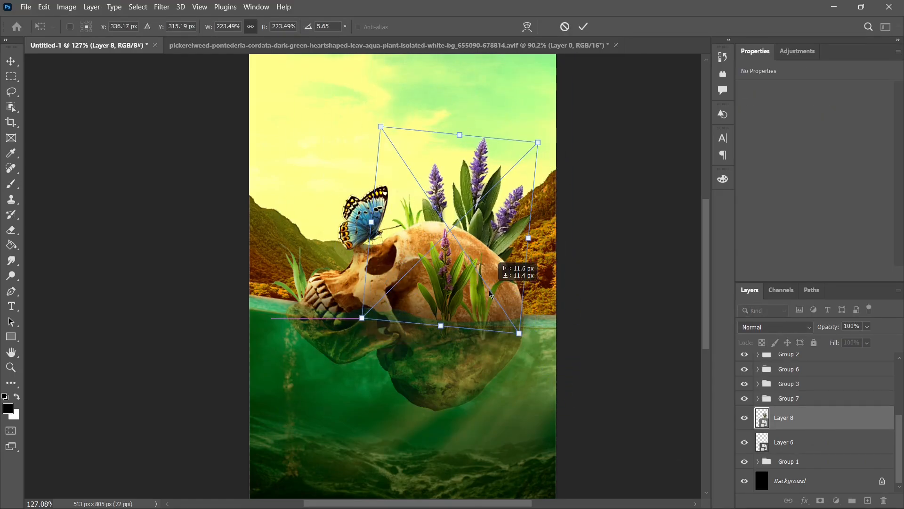
pyautogui.click(482, 433)
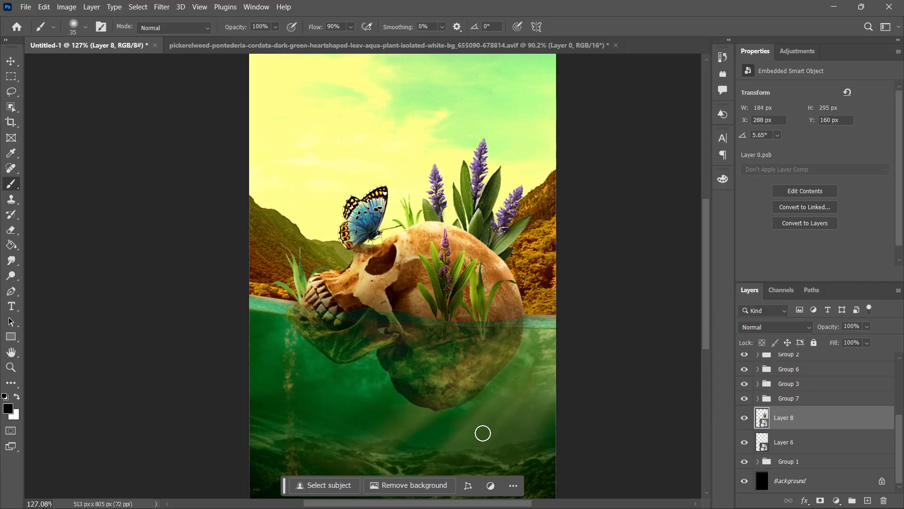
# Step: Darken the flower cluster, Layer 8, in Curves 8 by lowering the white point and midtones (input 132, output 118), and shift its colour toward yellow
pyautogui.moveTo(884, 120); pyautogui.dragTo(901, 128)
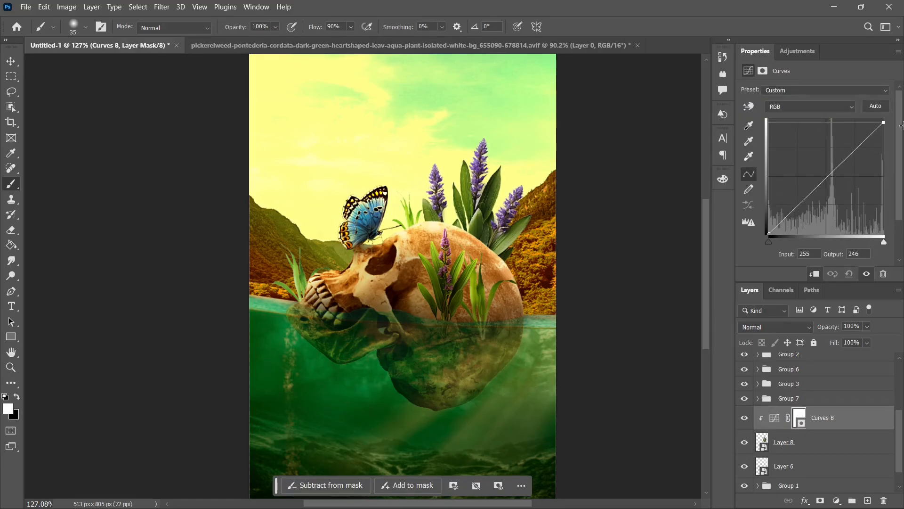
pyautogui.moveTo(830, 178); pyautogui.dragTo(828, 181)
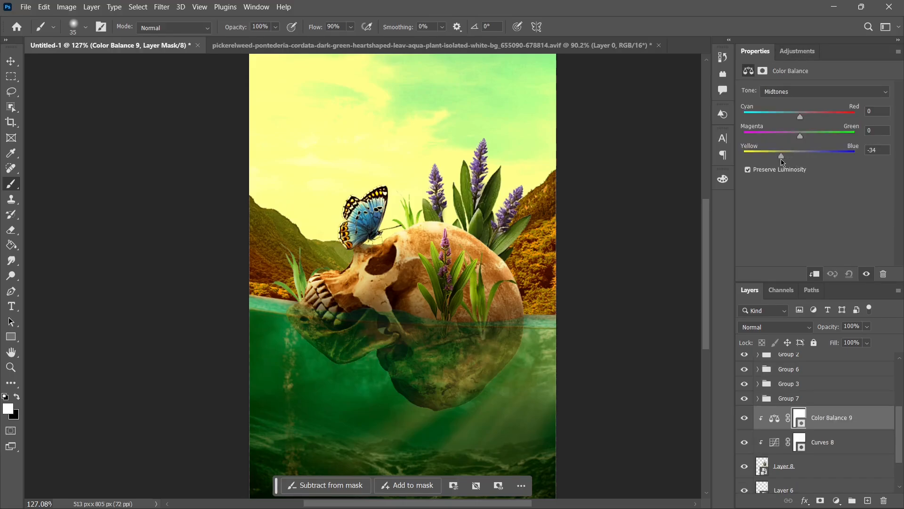
pyautogui.moveTo(782, 163); pyautogui.dragTo(769, 164)
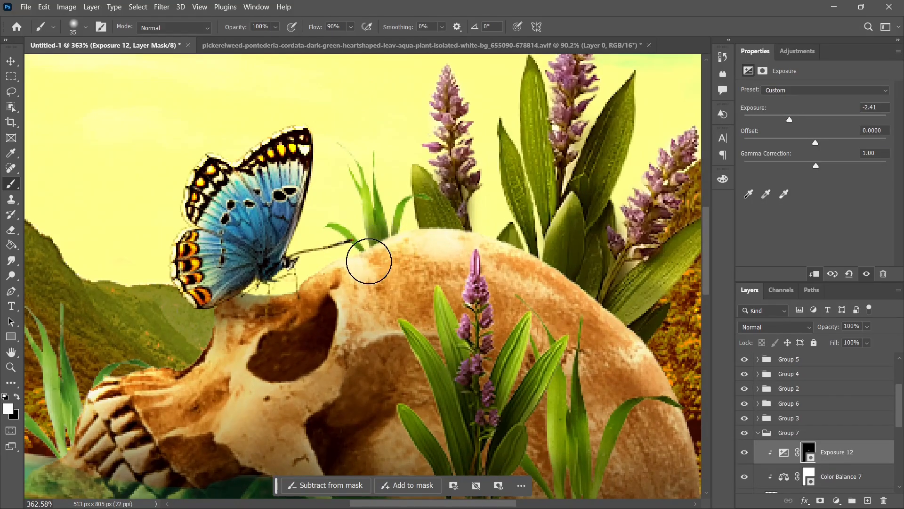
# Step: Scale the leafy plant, Layer 9, to 28.85%, rotate it -26.11° and place it at the canvas's right edge, just above the waterline
pyautogui.scroll(-5, 416, 246)
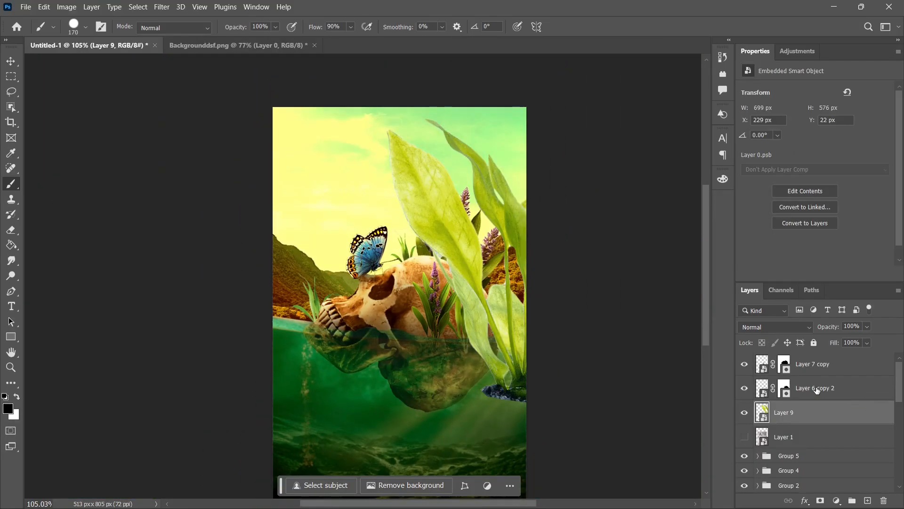
pyautogui.hotkey('ctrl', 't')
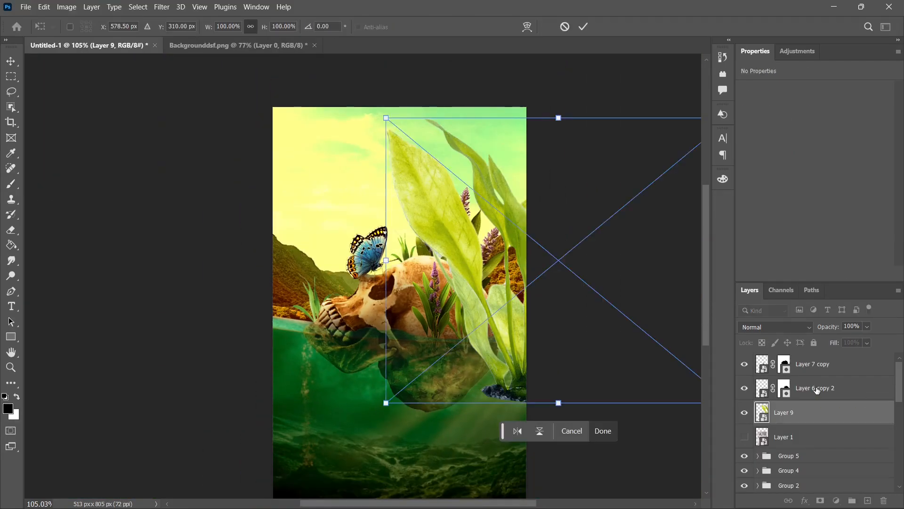
pyautogui.moveTo(389, 118); pyautogui.dragTo(558, 257)
pyautogui.moveTo(654, 343); pyautogui.dragTo(565, 292)
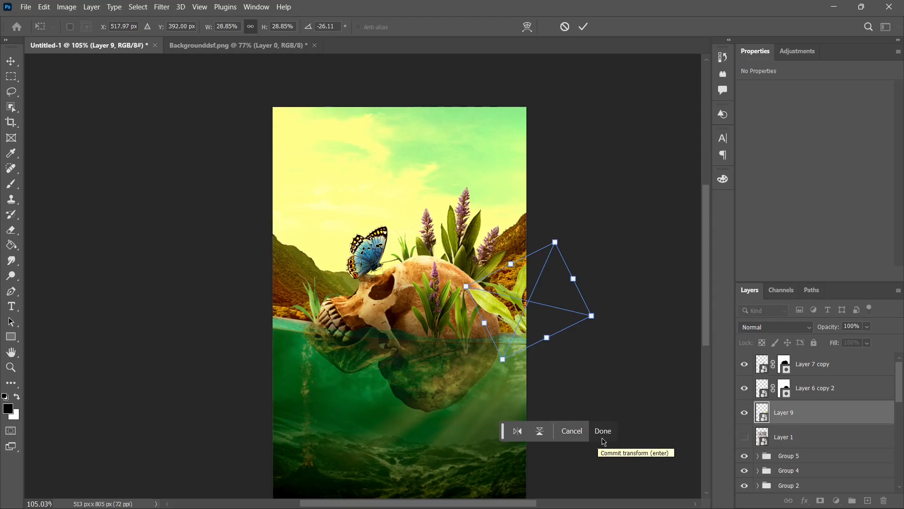
pyautogui.click(602, 432)
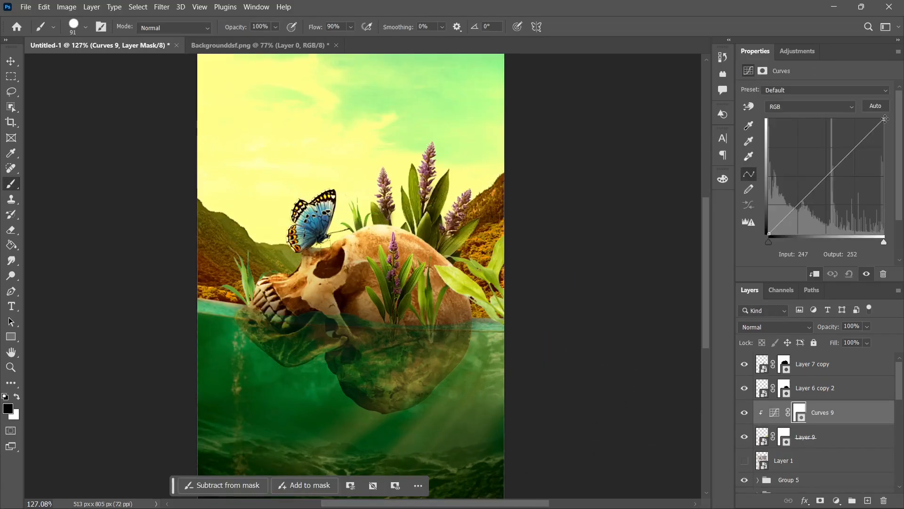
# Step: Darken the leafy plant through Curves 9 and colour its midtones in Color Balance 10 with +22 red, +8 green and -24 toward yellow
pyautogui.moveTo(883, 136); pyautogui.dragTo(901, 122)
pyautogui.moveTo(828, 180); pyautogui.dragTo(841, 187)
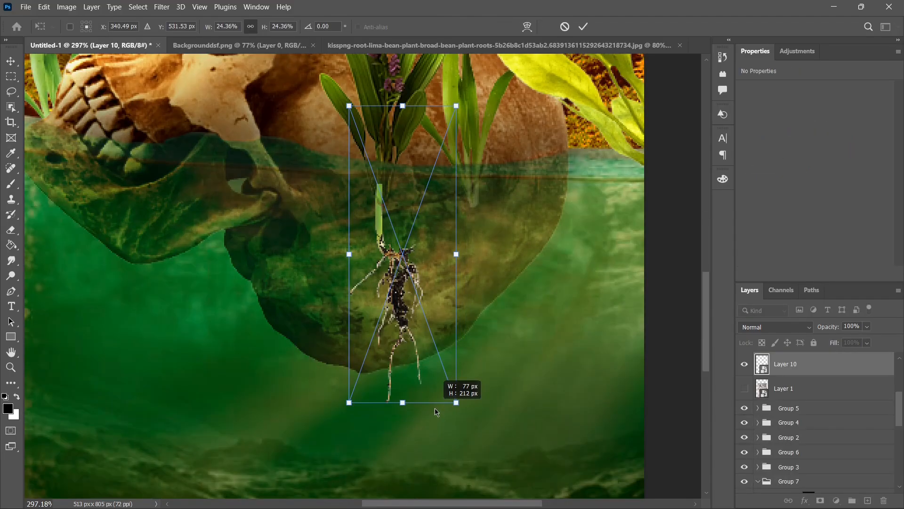
# Step: Scale the roots, Layer 10, to 22.12%, place them below the front purple flower on the submerged skull and blend them with Soft Light
pyautogui.moveTo(435, 408); pyautogui.dragTo(414, 315)
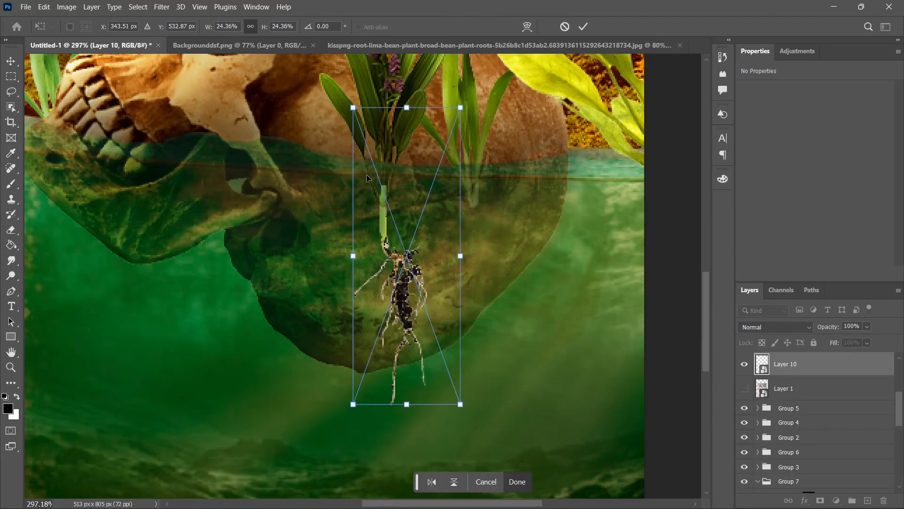
pyautogui.moveTo(353, 108); pyautogui.dragTo(356, 120)
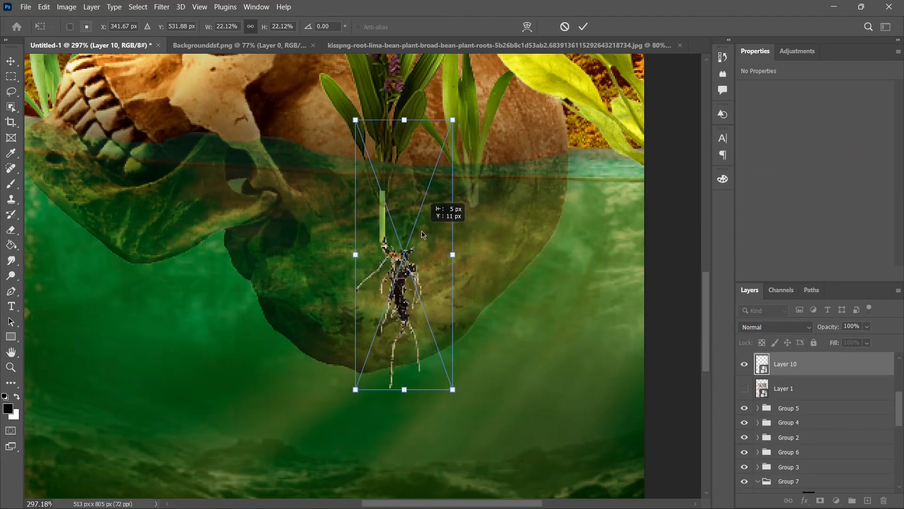
pyautogui.click(522, 481)
pyautogui.press('b')
pyautogui.click(774, 326)
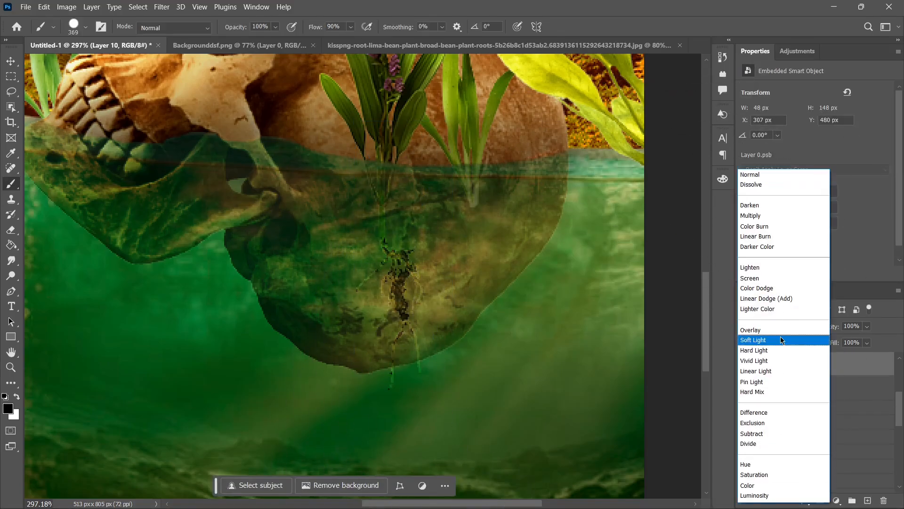
pyautogui.click(781, 339)
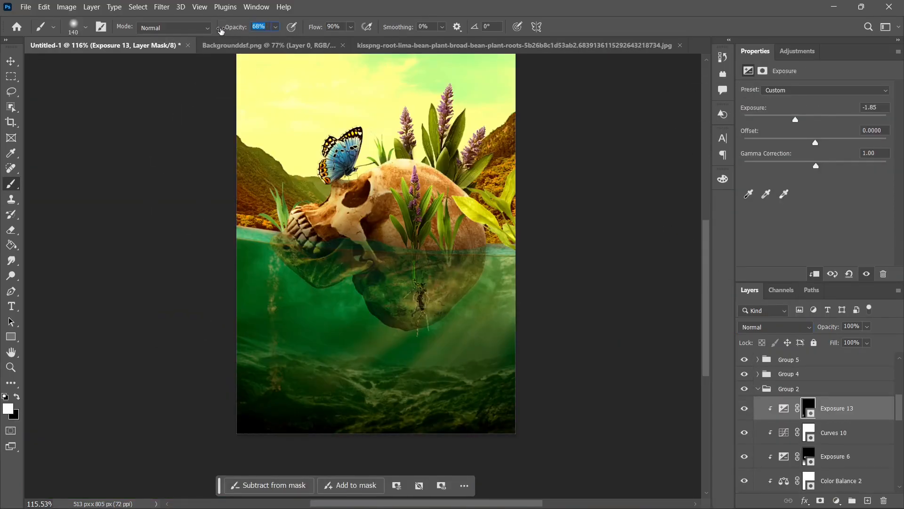
# Step: Darken the deep water by painting the Exposure 13 mask white with a large soft brush at 62% opacity, and switch the paint colour to black
pyautogui.moveTo(235, 333); pyautogui.dragTo(262, 348)
pyautogui.moveTo(208, 359)
pyautogui.mouseDown()
pyautogui.moveTo(351, 400)
pyautogui.moveTo(286, 407)
pyautogui.moveTo(506, 415)
pyautogui.moveTo(197, 419)
pyautogui.moveTo(460, 406)
pyautogui.moveTo(318, 361)
pyautogui.moveTo(554, 377)
pyautogui.mouseUp()
pyautogui.scroll(-6, 530, 330)
pyautogui.scroll(1, 469, 249)
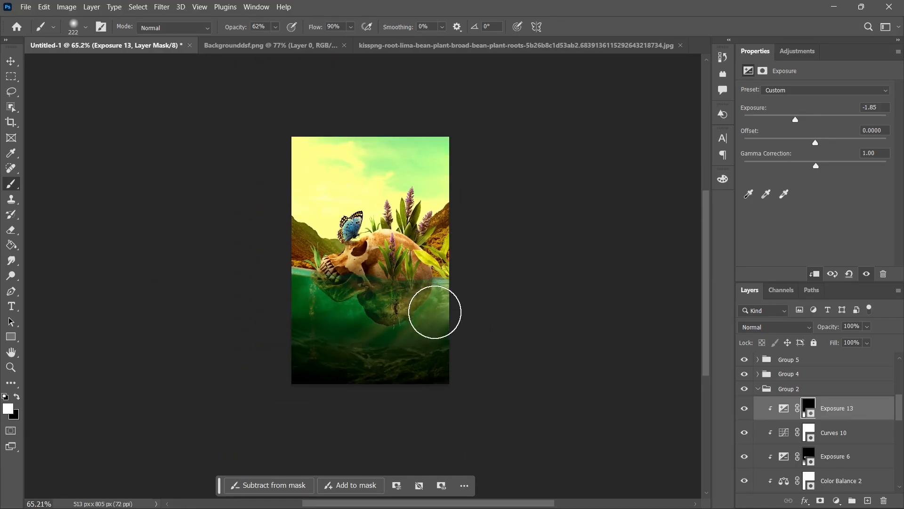
pyautogui.scroll(5, 434, 313)
pyautogui.press('x')
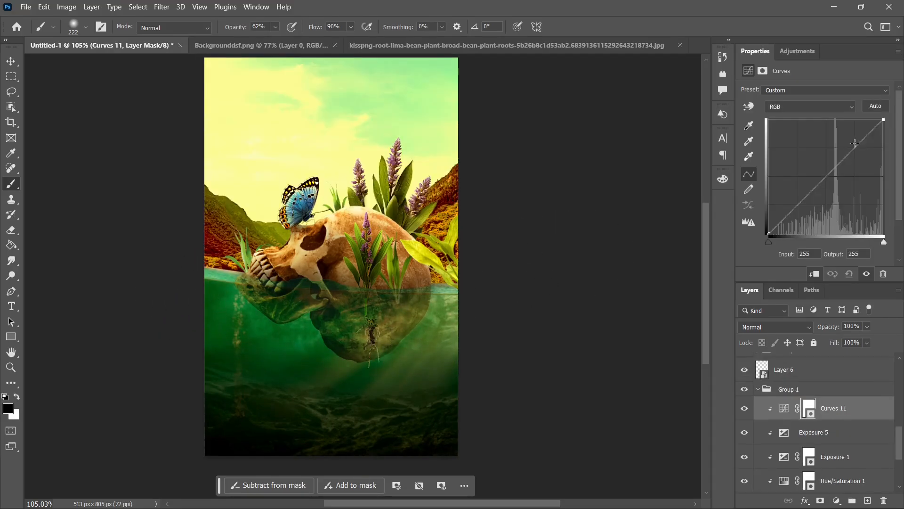
# Step: Shape Curves 11 in Group 1 with points at input 201 to output 194, 57 to 51, and 129 to 125
pyautogui.moveTo(855, 142)
pyautogui.mouseDown()
pyautogui.moveTo(862, 165)
pyautogui.moveTo(845, 137)
pyautogui.moveTo(860, 146)
pyautogui.mouseUp()
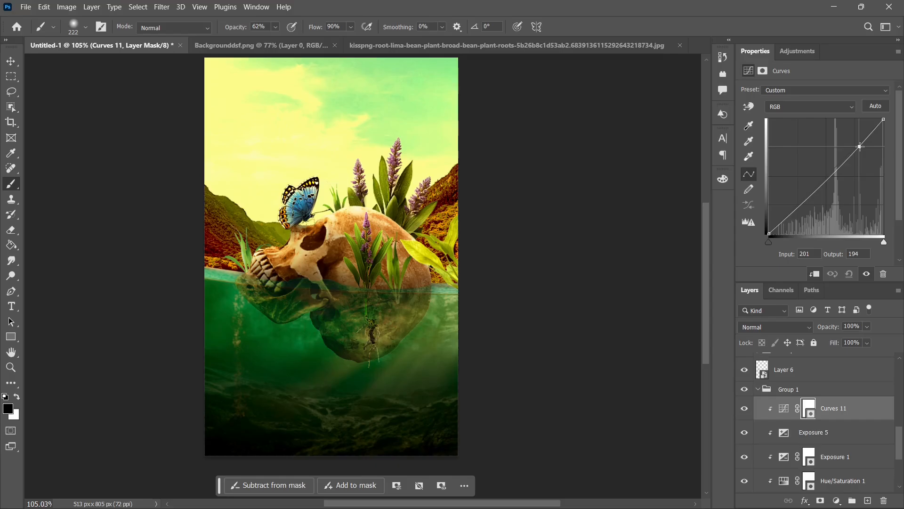
pyautogui.moveTo(795, 209); pyautogui.dragTo(795, 211)
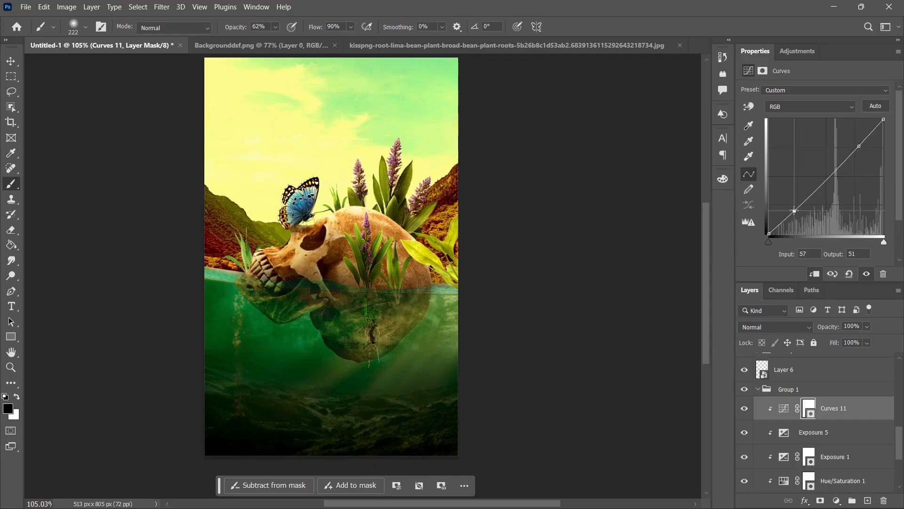
pyautogui.moveTo(834, 173); pyautogui.dragTo(827, 178)
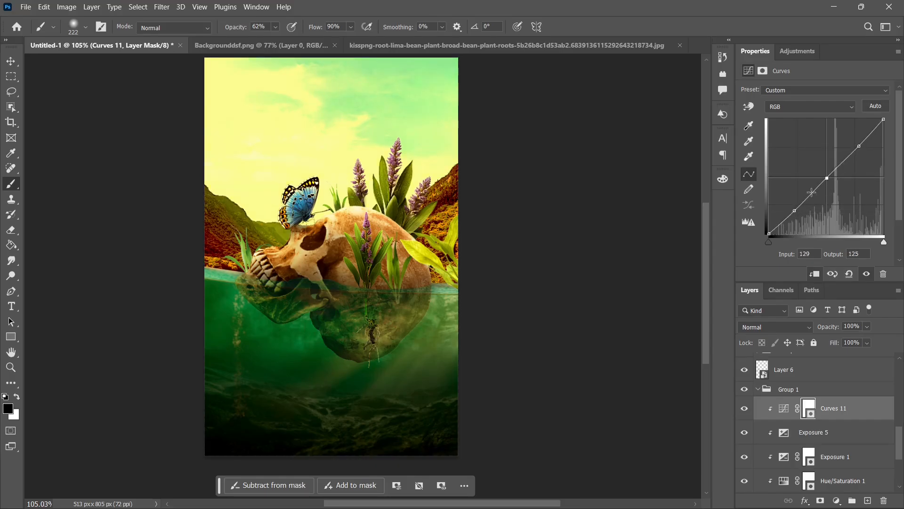
# Step: Stamp all visible layers into one and, in Camera Raw, set exposure to -0.30 and contrast to +10, and fine-tune the highlights, shadows and whites
pyautogui.hotkey('ctrl', 'alt', 'shift', 'e')
pyautogui.hotkey('ctrl', 'shift', 'a')
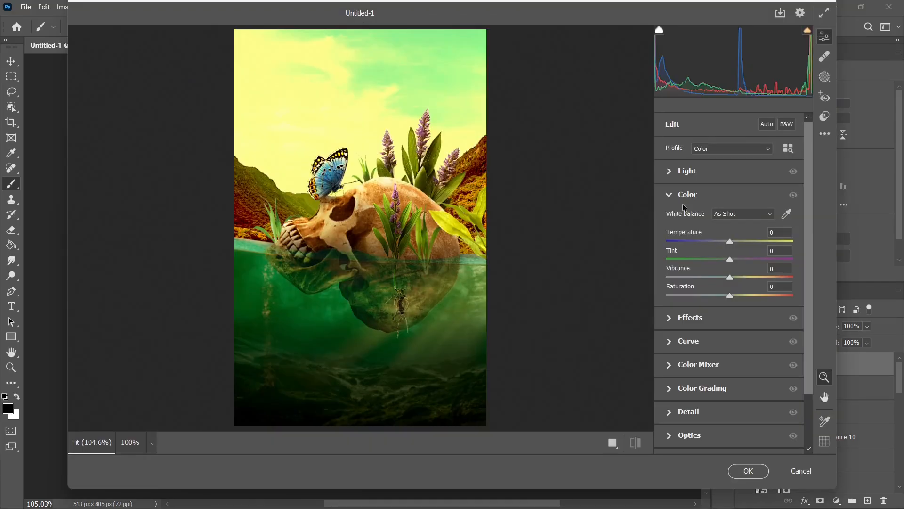
pyautogui.click(686, 172)
pyautogui.moveTo(730, 197); pyautogui.dragTo(726, 198)
pyautogui.moveTo(729, 217); pyautogui.dragTo(712, 274)
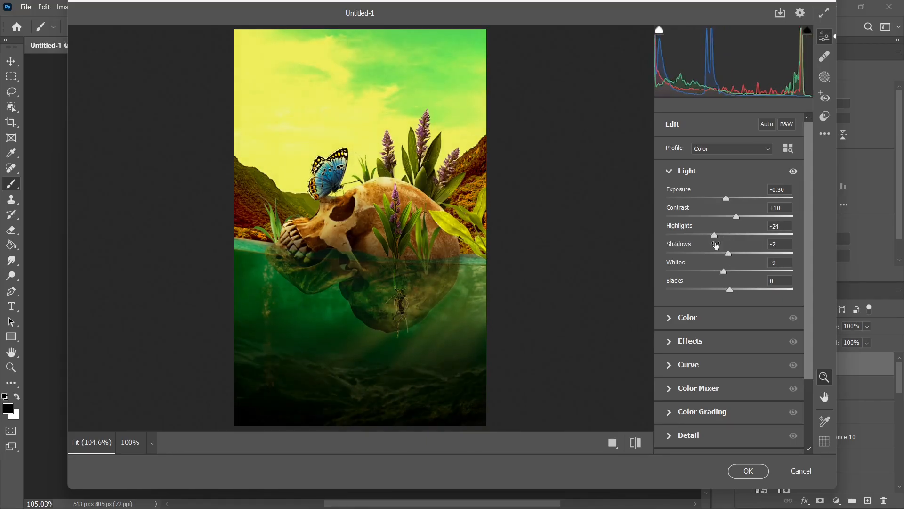
pyautogui.moveTo(714, 234)
pyautogui.mouseDown()
pyautogui.moveTo(725, 235)
pyautogui.moveTo(705, 234)
pyautogui.moveTo(728, 246)
pyautogui.mouseUp()
# Step: Set the Camera Raw temperature to +6 with vibrance and saturation at 0, and make a slight increase in the Effects settings
pyautogui.click(688, 317)
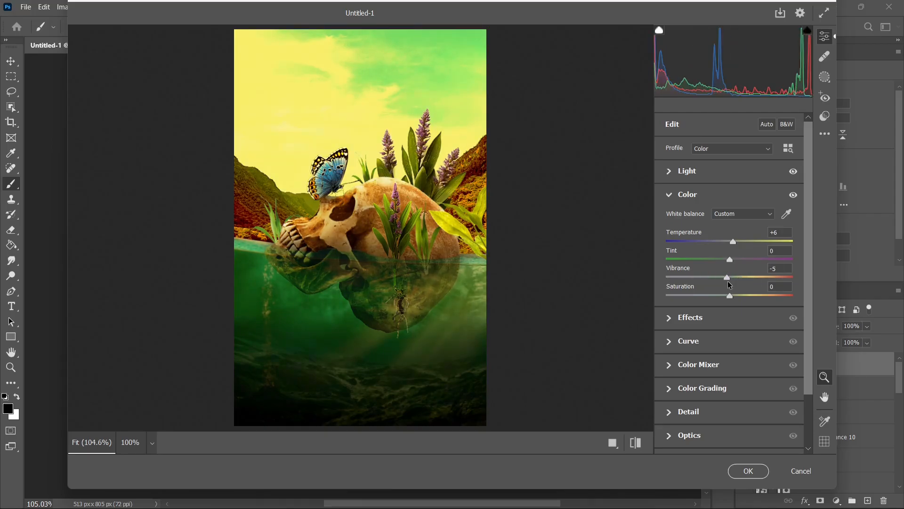
pyautogui.moveTo(730, 295)
pyautogui.mouseDown()
pyautogui.moveTo(741, 297)
pyautogui.moveTo(728, 298)
pyautogui.mouseUp()
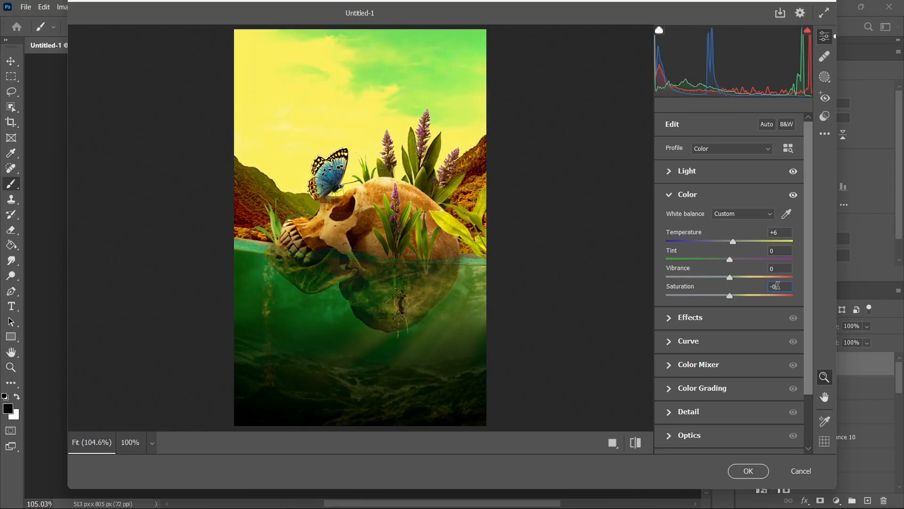
pyautogui.click(698, 318)
pyautogui.moveTo(729, 263)
pyautogui.mouseDown()
pyautogui.moveTo(742, 263)
pyautogui.moveTo(734, 262)
pyautogui.mouseUp()
pyautogui.click(688, 343)
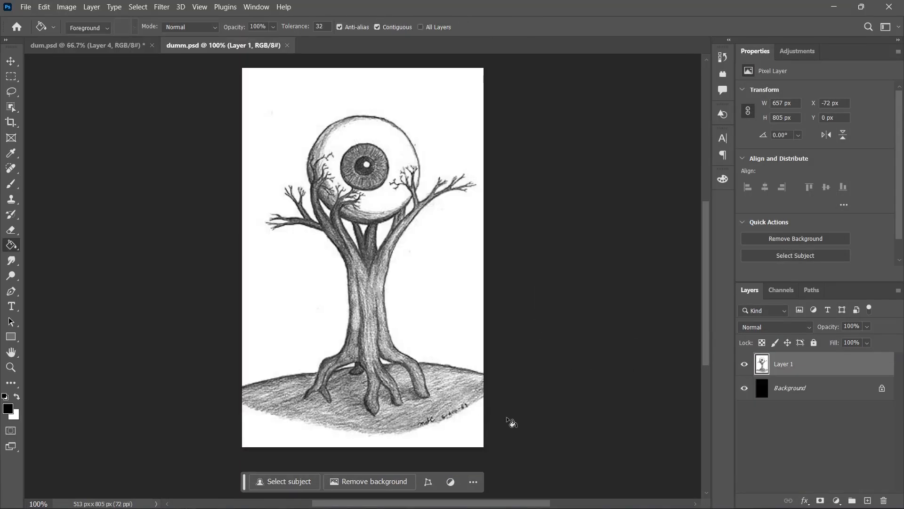
# Step: In dum.psd, hide the autumn tree photo, Layer 3, and bring Group 1 of cut-out tree parts into the dumm.psd sketch document
pyautogui.click(90, 45)
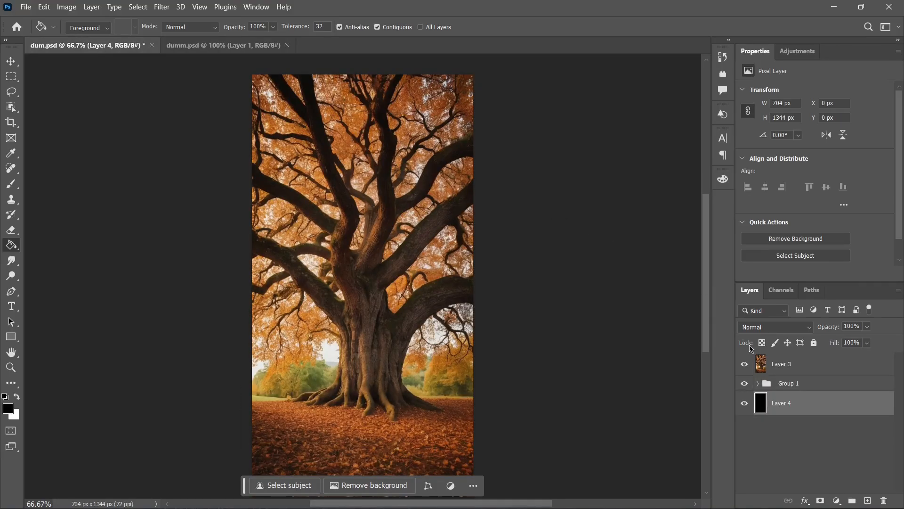
pyautogui.click(745, 363)
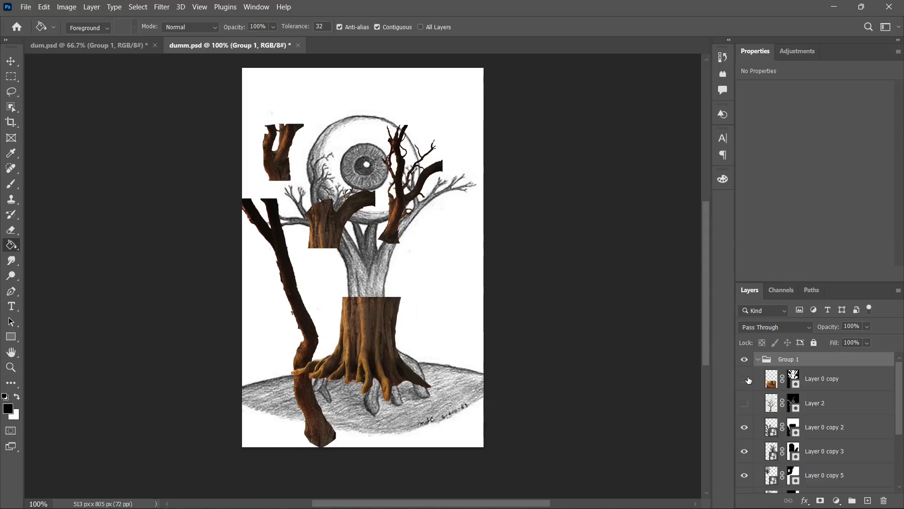
pyautogui.click(747, 378)
pyautogui.click(747, 379)
# Step: Hide Layer 0 copy 2, Layer 0 copy 3, Layer 0 copy 5 and Layer 0 copy 4 in Group 1, leaving only the stump shown
pyautogui.scroll(-2, 748, 424)
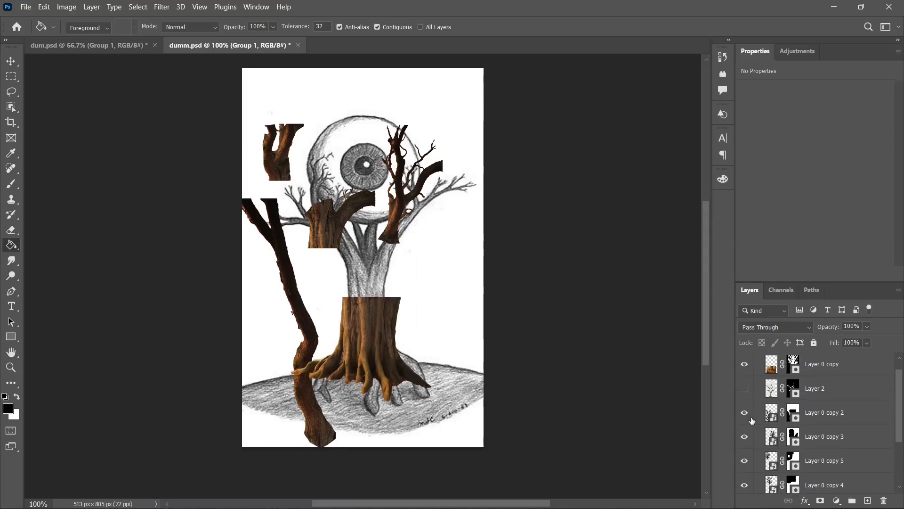
pyautogui.click(744, 382)
pyautogui.click(745, 407)
pyautogui.click(745, 433)
pyautogui.click(744, 454)
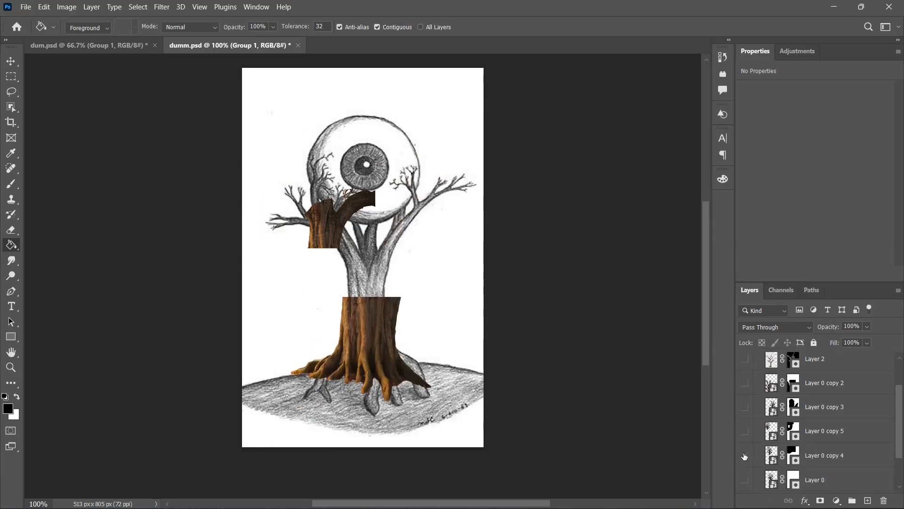
pyautogui.scroll(-2, 806, 413)
pyautogui.scroll(3, 838, 414)
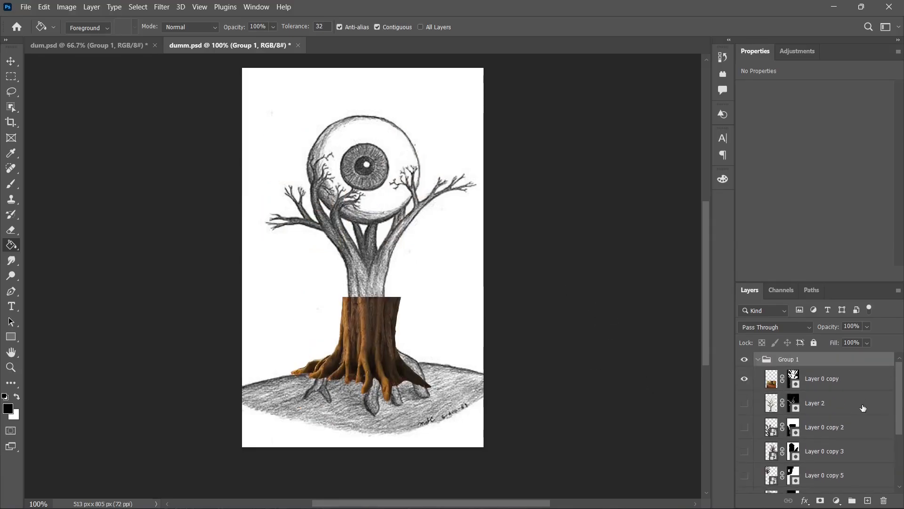
# Step: Move the stump, Layer 0 copy, over the base of the sketched tree trunk
pyautogui.click(845, 384)
pyautogui.click(11, 61)
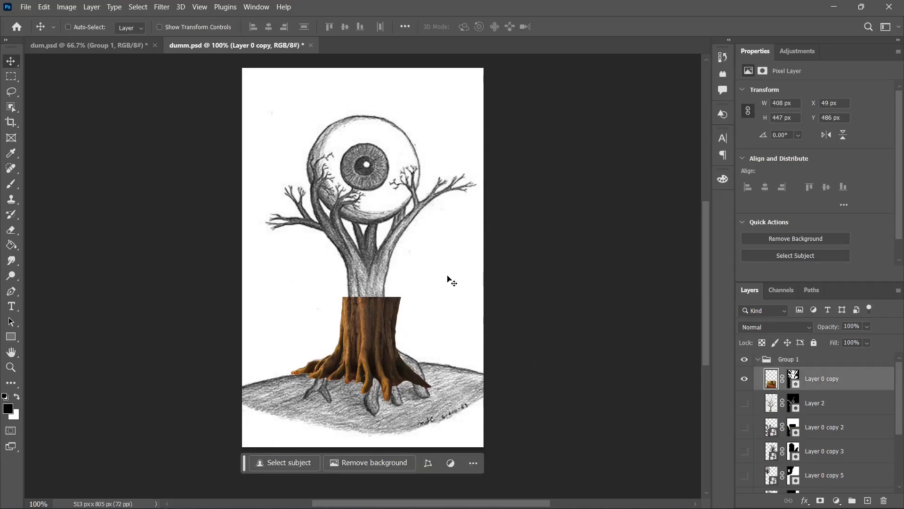
pyautogui.moveTo(375, 338); pyautogui.dragTo(351, 349)
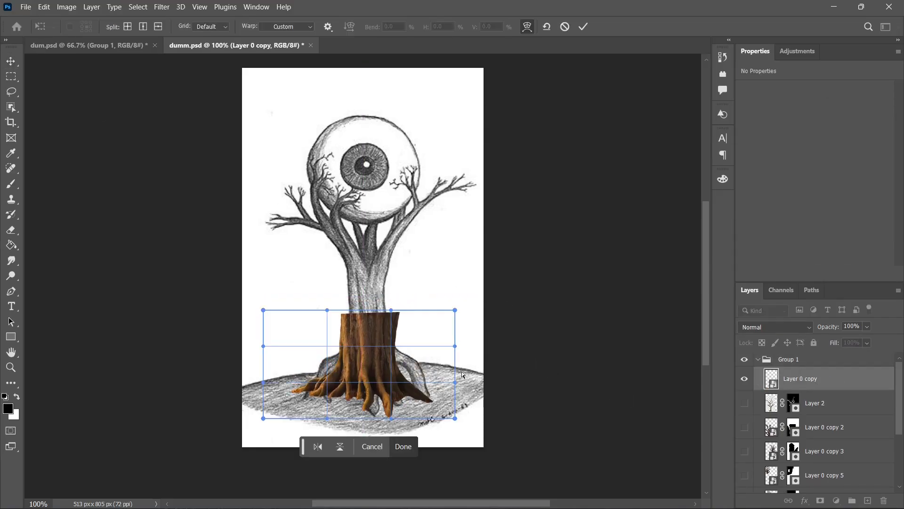
# Step: Warp the stump so that its trunk narrows and rises toward the sketched trunk and its left roots follow the new shape
pyautogui.scroll(6, 462, 369)
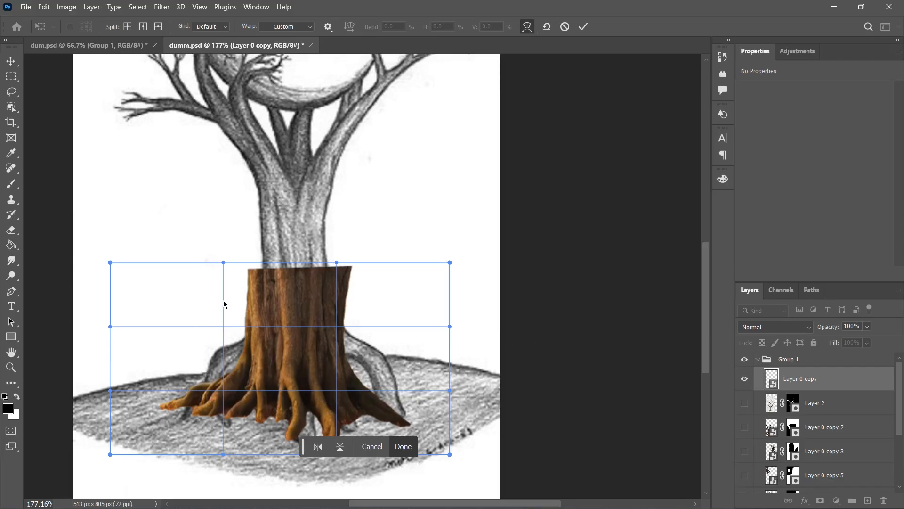
pyautogui.moveTo(224, 304); pyautogui.dragTo(272, 310)
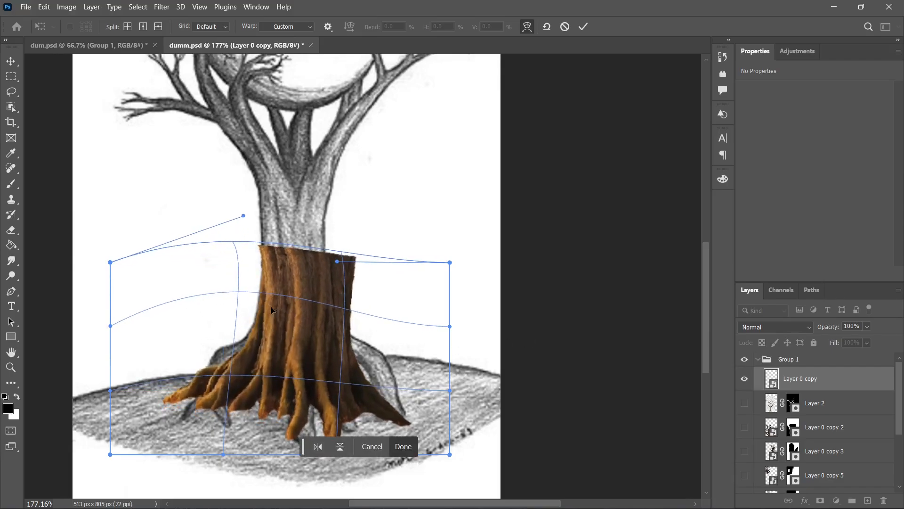
pyautogui.moveTo(257, 380)
pyautogui.mouseDown()
pyautogui.moveTo(260, 362)
pyautogui.moveTo(262, 370)
pyautogui.mouseUp()
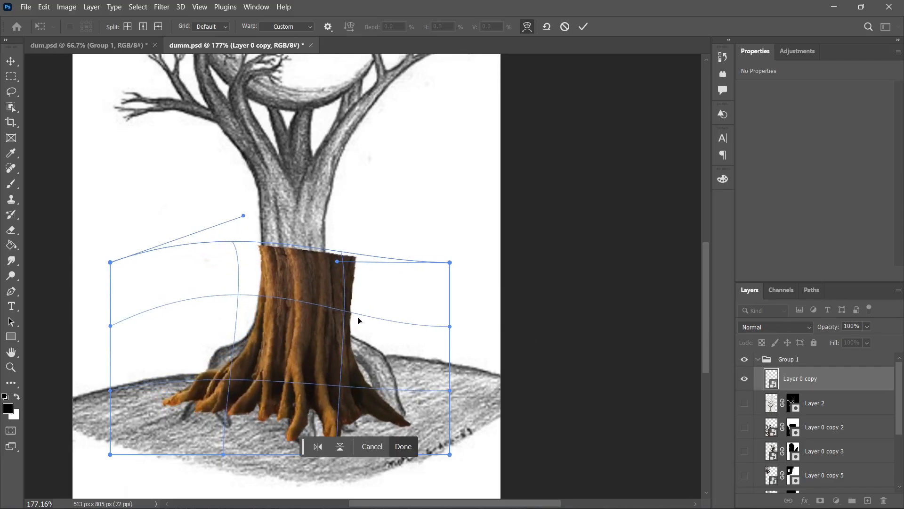
pyautogui.press('Return')
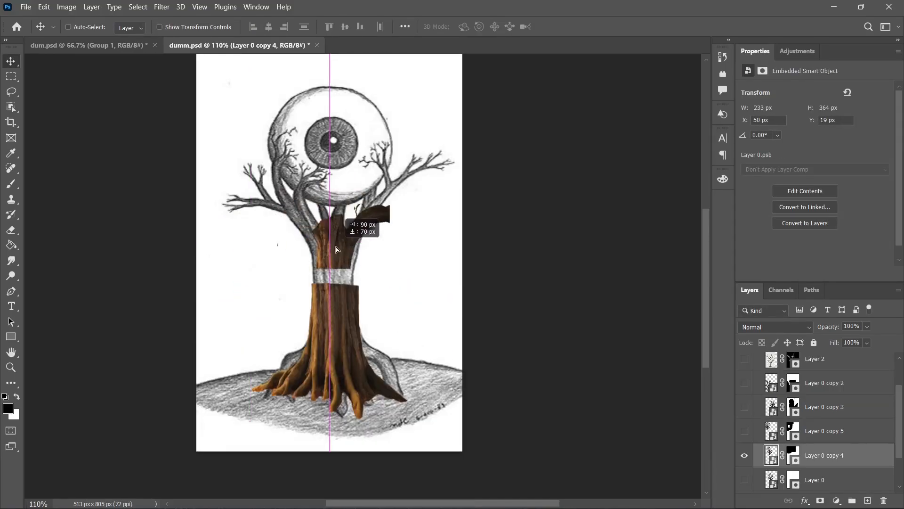
# Step: Place the forked trunk section, Layer 0 copy 4, directly above the stump and enlarge it to about 305 × 476 px
pyautogui.moveTo(336, 250); pyautogui.dragTo(336, 263)
pyautogui.hotkey('ctrl', 't')
pyautogui.moveTo(352, 263)
pyautogui.mouseDown()
pyautogui.moveTo(352, 245)
pyautogui.moveTo(356, 257)
pyautogui.mouseUp()
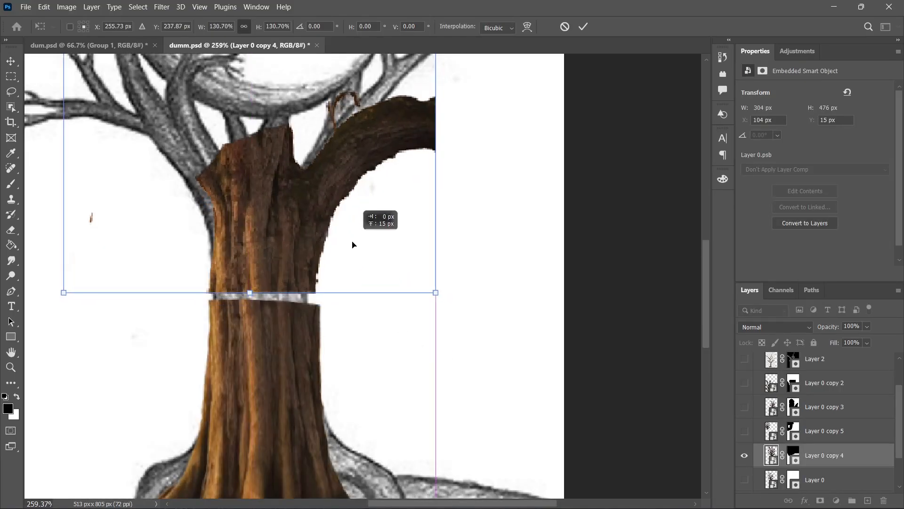
pyautogui.click(384, 311)
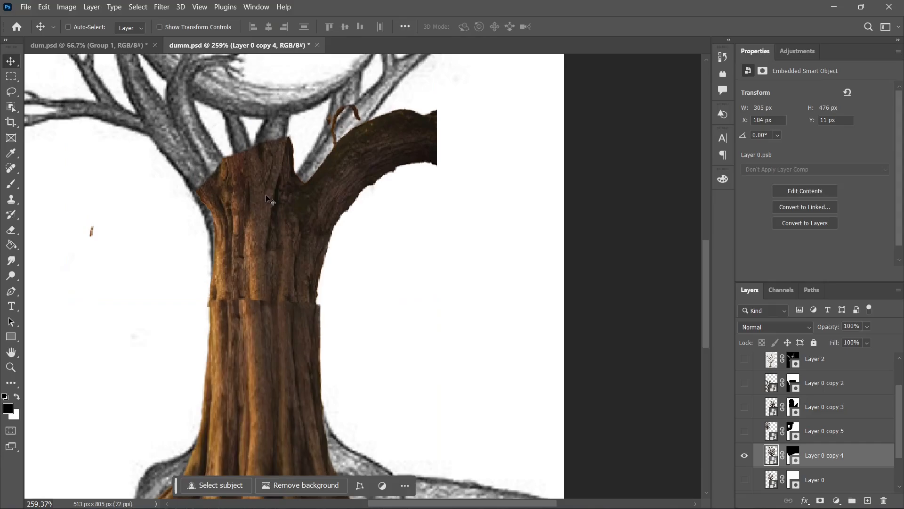
# Step: Nudge and warp the forked trunk section so that its bark and both side edges line up with the stump below
pyautogui.moveTo(255, 259); pyautogui.dragTo(255, 261)
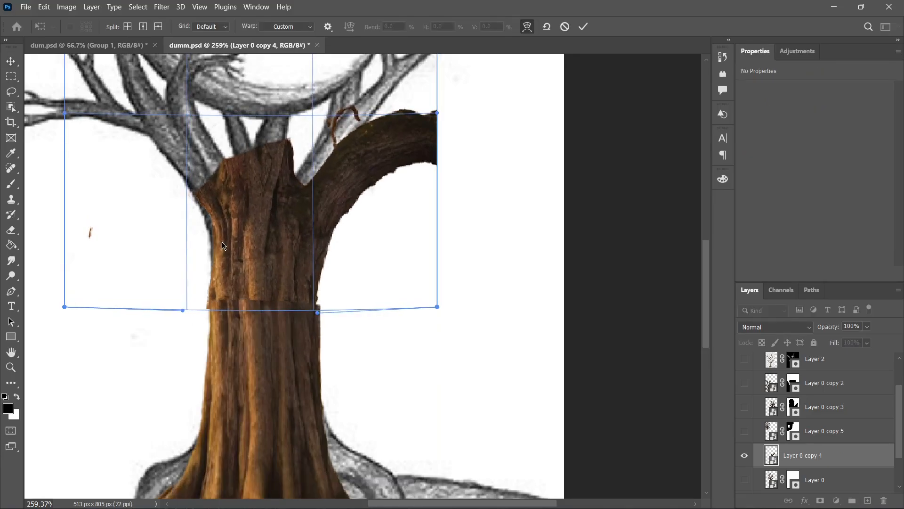
pyautogui.moveTo(218, 236); pyautogui.dragTo(210, 233)
pyautogui.moveTo(184, 307); pyautogui.dragTo(194, 315)
pyautogui.click(305, 335)
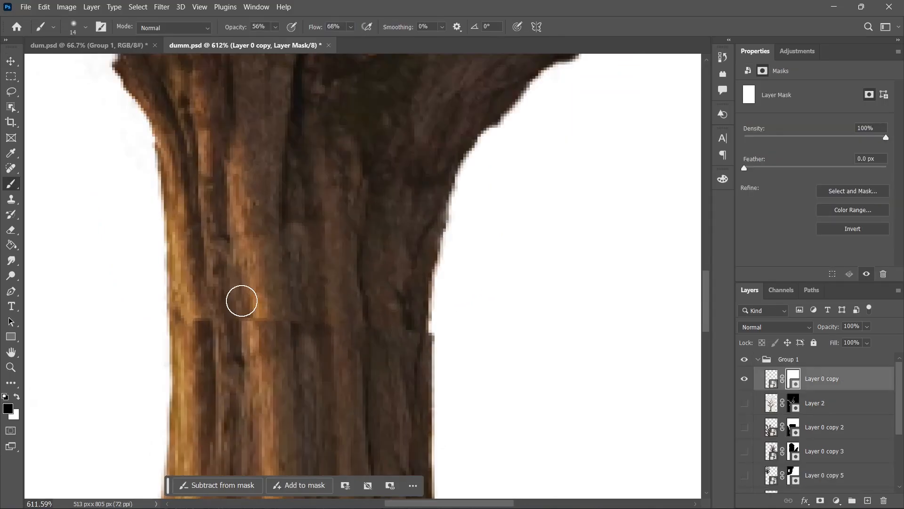
# Step: Mask off the cut top of Layer 0 copy 4 with a small black brush along the sketched branches' fork, touching up its edge with white
pyautogui.scroll(-2, 256, 312)
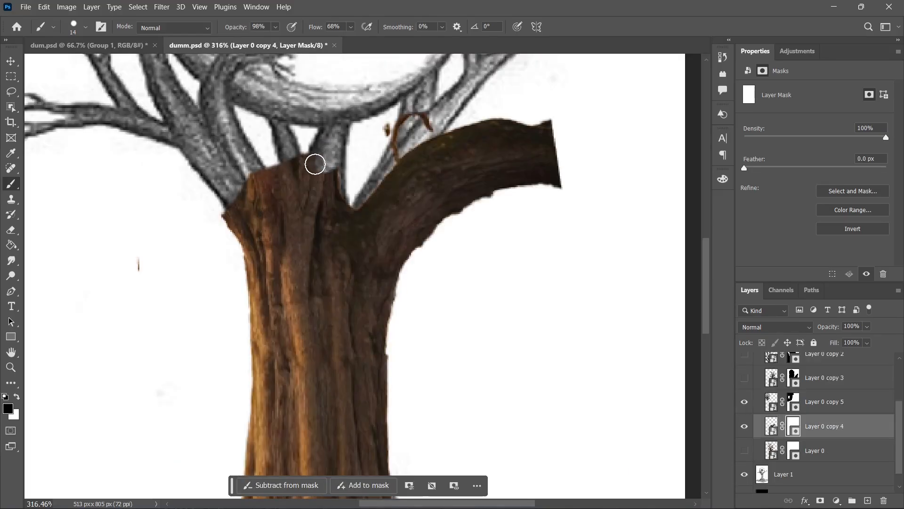
pyautogui.moveTo(313, 161)
pyautogui.mouseDown()
pyautogui.moveTo(334, 184)
pyautogui.moveTo(333, 200)
pyautogui.moveTo(307, 193)
pyautogui.moveTo(321, 213)
pyautogui.moveTo(311, 211)
pyautogui.mouseUp()
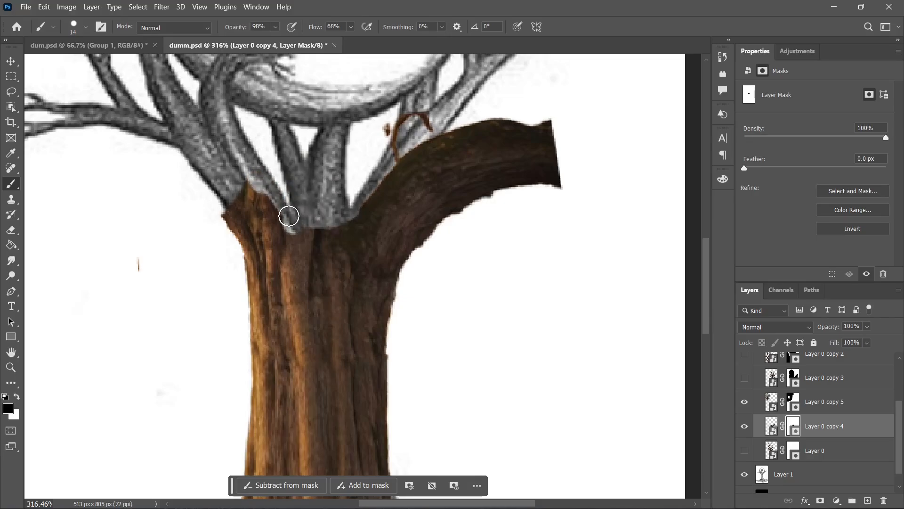
pyautogui.press('x')
pyautogui.moveTo(285, 214); pyautogui.dragTo(274, 212)
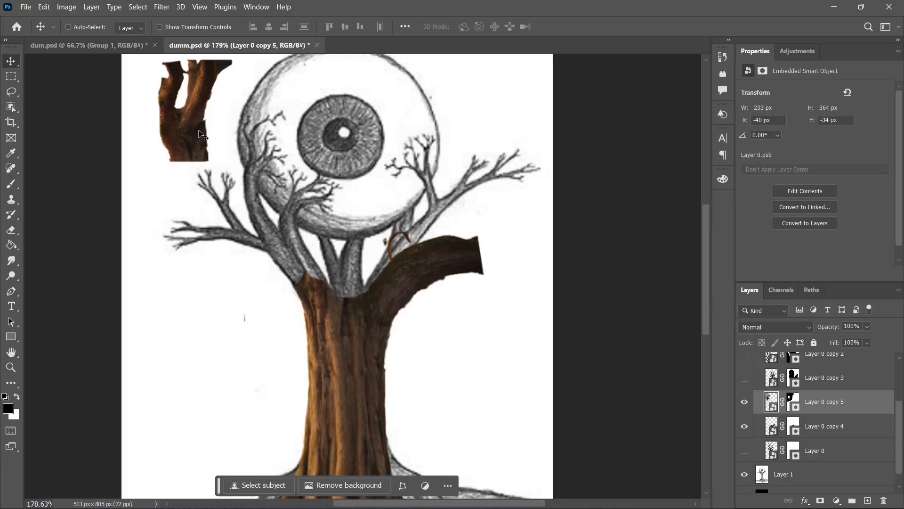
# Step: Place the small forked piece, Layer 0 copy 5, over the middle branches above the trunk and blend its base with a layer mask
pyautogui.moveTo(195, 132); pyautogui.dragTo(357, 294)
pyautogui.hotkey('ctrl', 't')
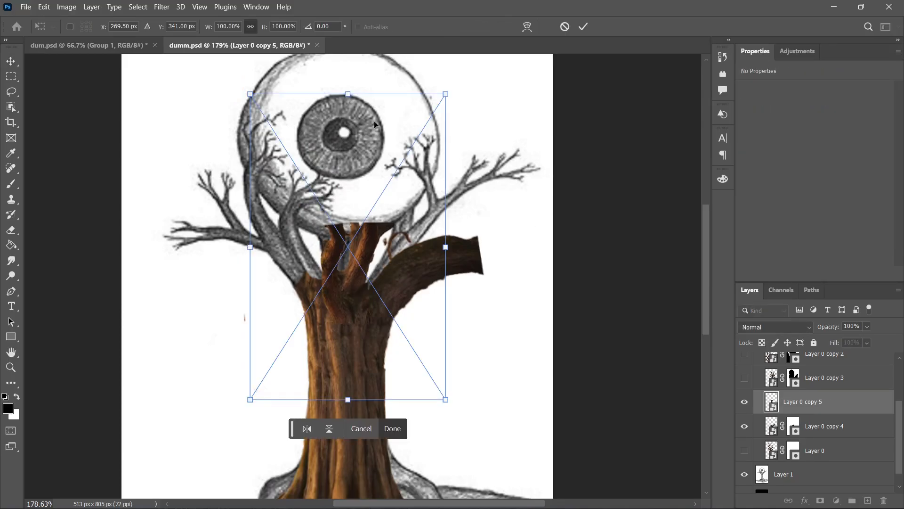
pyautogui.moveTo(355, 352); pyautogui.dragTo(371, 329)
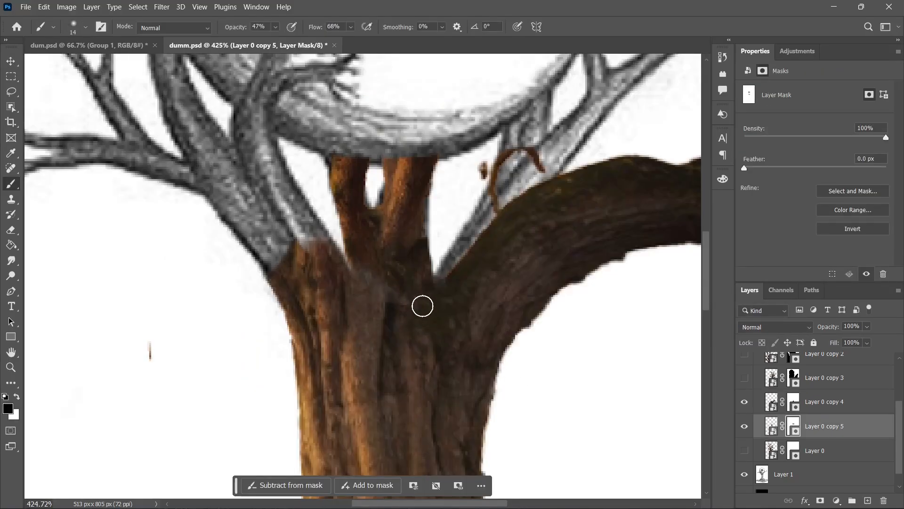
pyautogui.press('x')
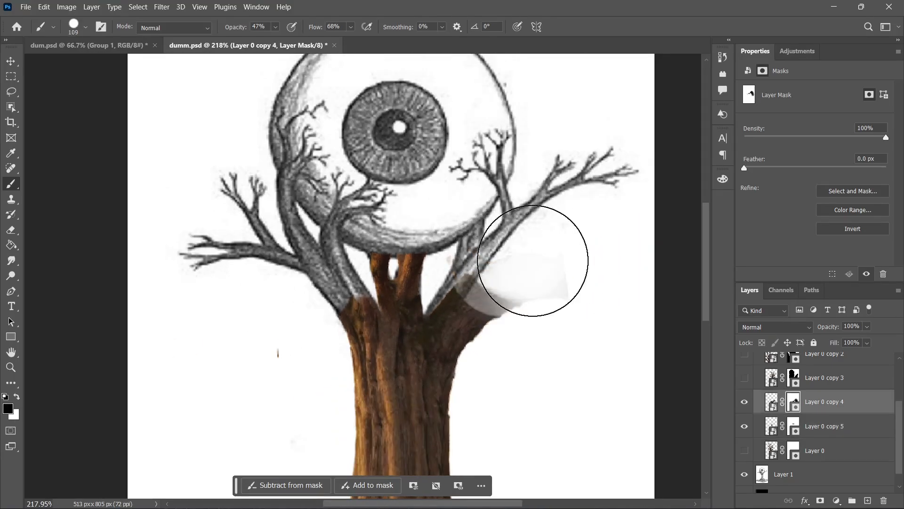
# Step: Fit the bare branch, Layer 2, over the right sketched limb at 47.12% scale and 33.03° rotation, its base on the trunk
pyautogui.moveTo(529, 262)
pyautogui.mouseDown()
pyautogui.moveTo(502, 242)
pyautogui.moveTo(511, 373)
pyautogui.mouseUp()
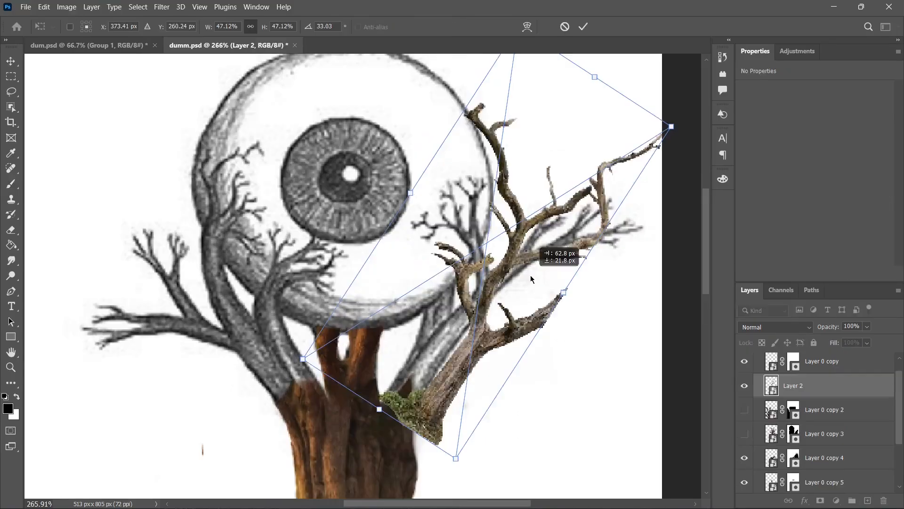
pyautogui.moveTo(531, 275); pyautogui.dragTo(501, 267)
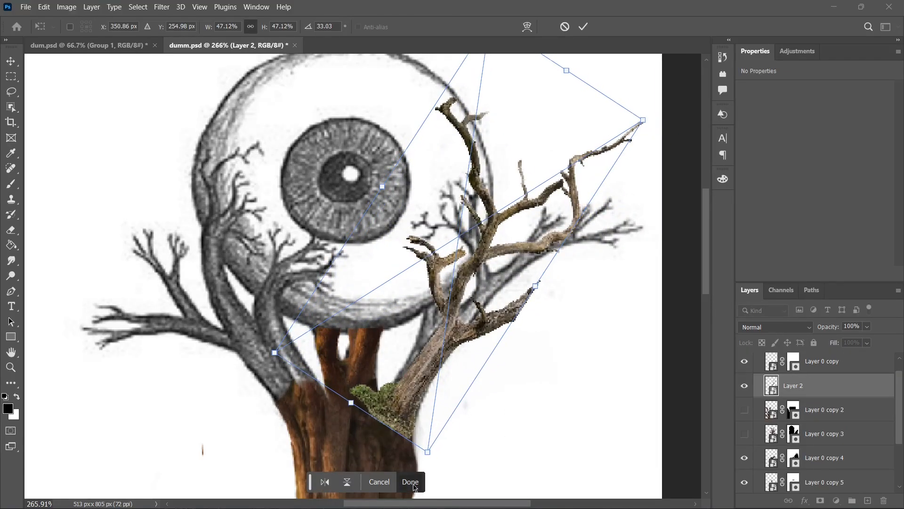
pyautogui.press('Return')
# Step: Remove the green mossy base of the Layer 2 branch with a brushed layer mask
pyautogui.press('b')
pyautogui.scroll(-1, 545, 345)
pyautogui.click(820, 500)
pyautogui.moveTo(336, 388); pyautogui.dragTo(317, 377)
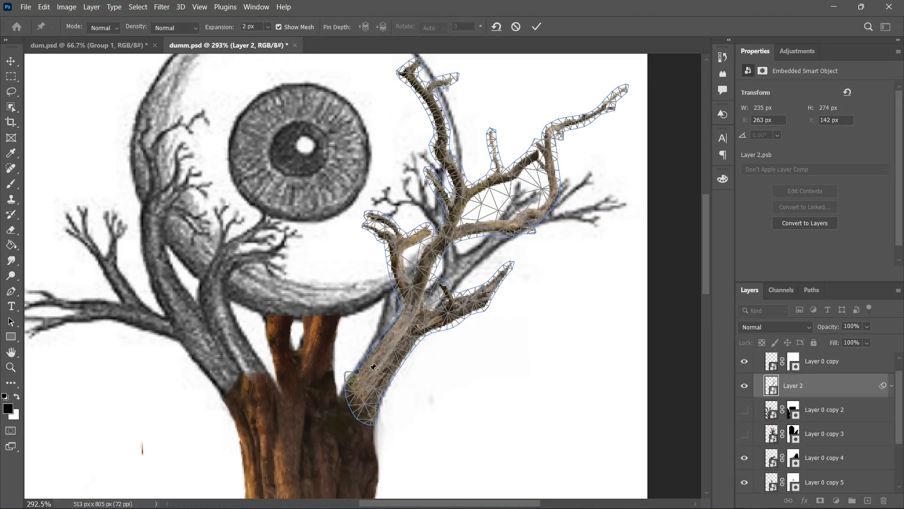
# Step: Puppet-warp the Layer 2 branch so that its base meets the trunk and its limbs bend toward the right sketched branches
pyautogui.click(369, 391)
pyautogui.moveTo(393, 348); pyautogui.dragTo(385, 345)
pyautogui.moveTo(456, 355); pyautogui.dragTo(470, 381)
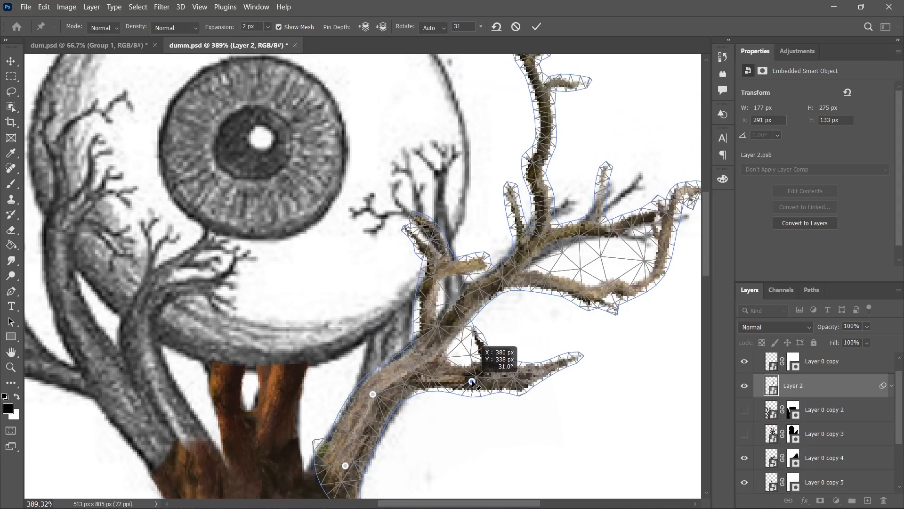
pyautogui.press('Return')
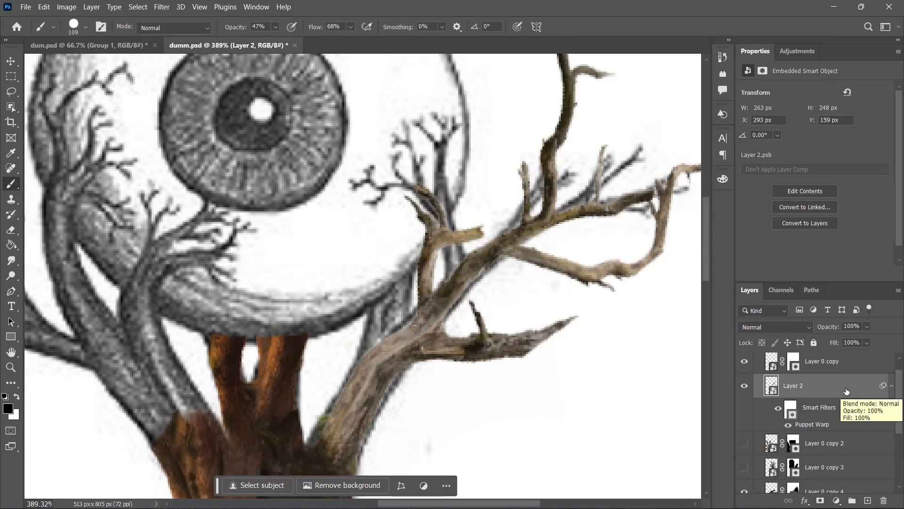
# Step: Duplicate the Layer 2 branch and fit the copy over the inner right twigs at about 121 × 131 px, rotated -80.42°
pyautogui.hotkey('ctrl', 'j')
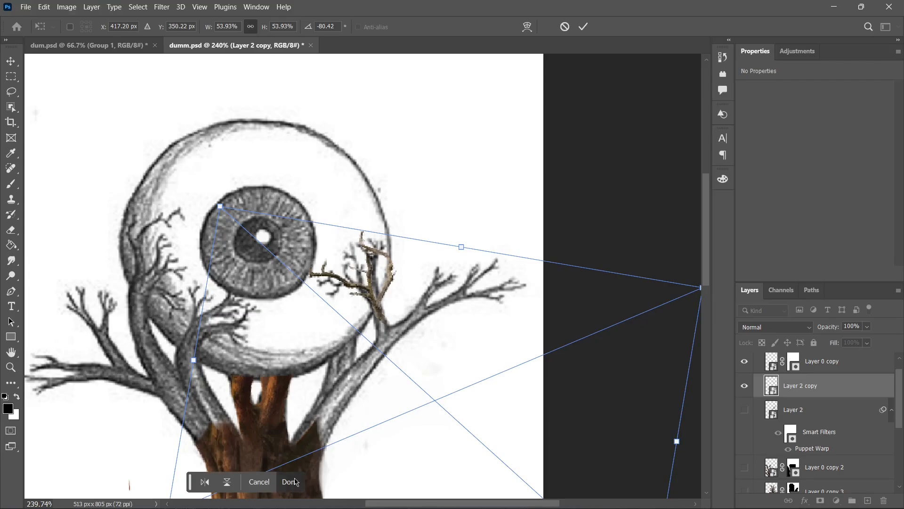
pyautogui.click(295, 482)
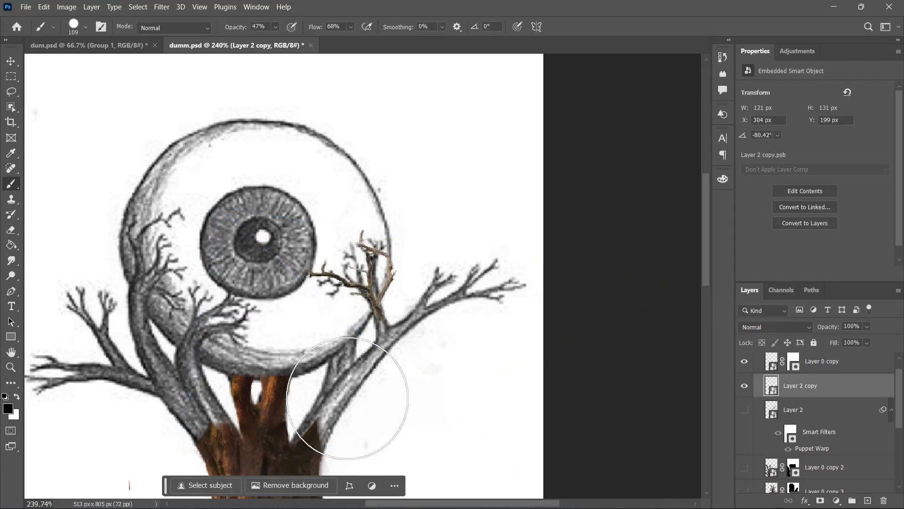
# Step: Position the flipped bark piece, Layer 3, on the right limb at -143.12° to form the second limb under the eyeball
pyautogui.scroll(-1, 758, 408)
pyautogui.scroll(1, 762, 407)
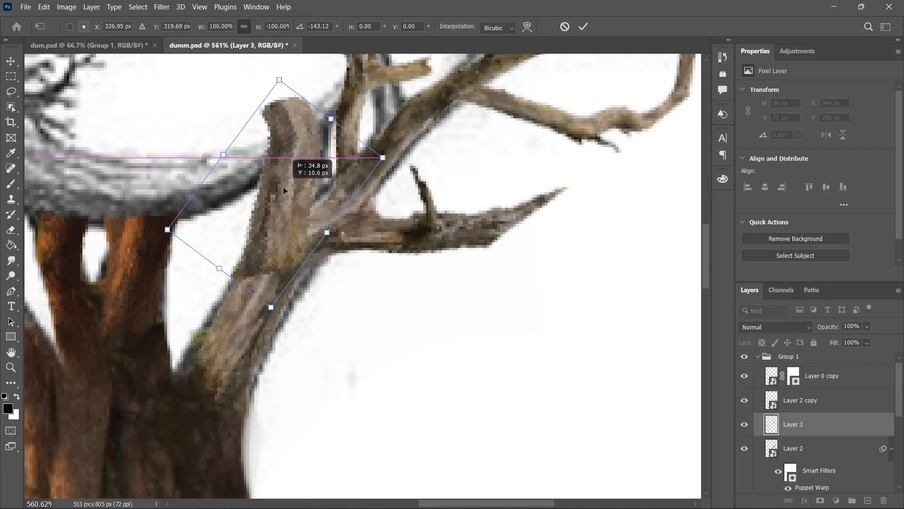
pyautogui.moveTo(285, 181); pyautogui.dragTo(292, 177)
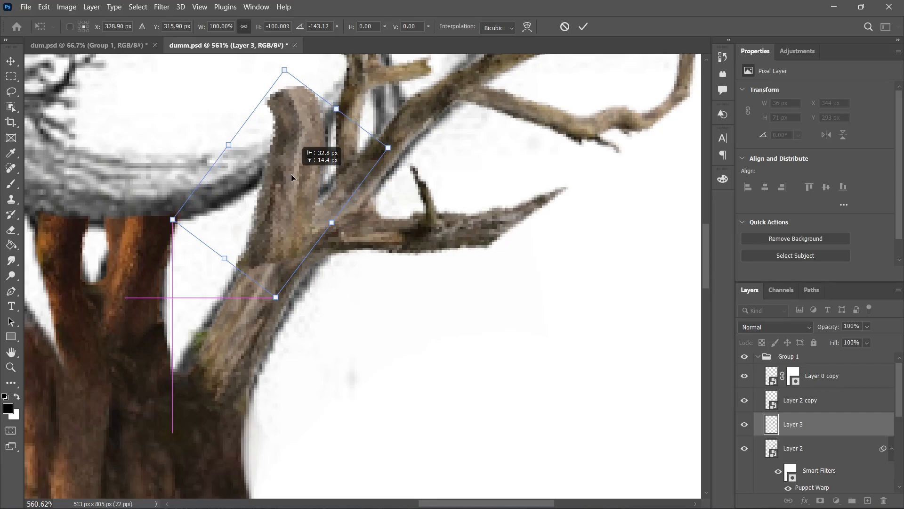
pyautogui.click(303, 440)
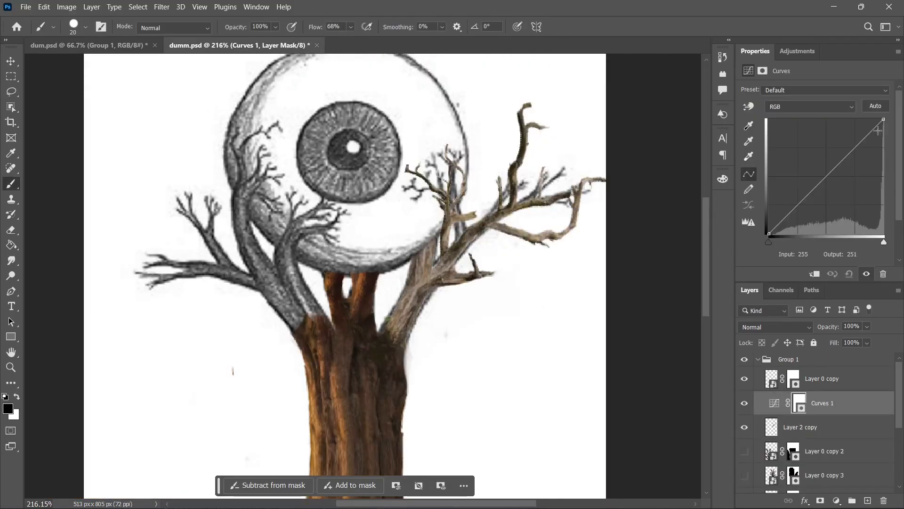
# Step: Clip Curves 1 to the merged right branches and lower its highlights and midtones to darken them toward the trunk
pyautogui.click(816, 275)
pyautogui.moveTo(884, 119); pyautogui.dragTo(890, 154)
pyautogui.moveTo(838, 184); pyautogui.dragTo(838, 201)
# Step: Set the right branches' Color Balance midtones to +29 red and -46 blue, and group the branches with their adjustments
pyautogui.moveTo(819, 116); pyautogui.dragTo(823, 116)
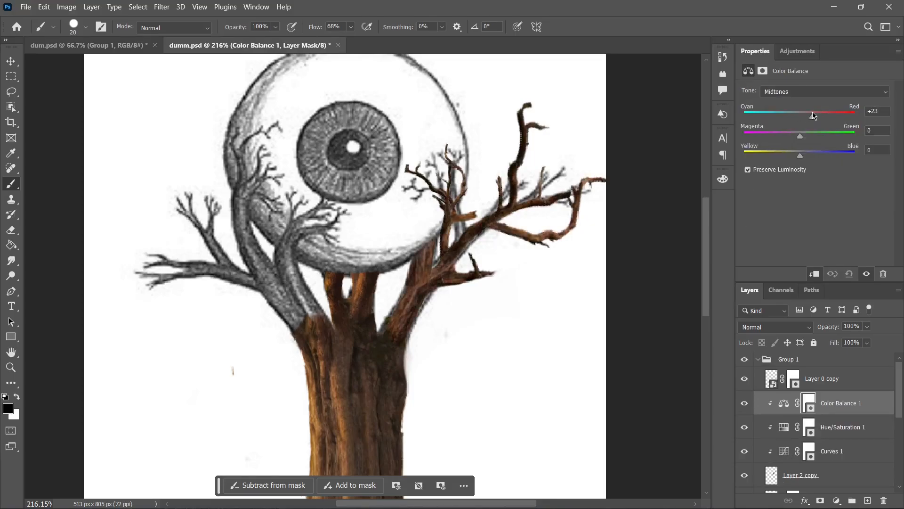
pyautogui.moveTo(800, 155)
pyautogui.mouseDown()
pyautogui.moveTo(757, 159)
pyautogui.moveTo(784, 155)
pyautogui.mouseUp()
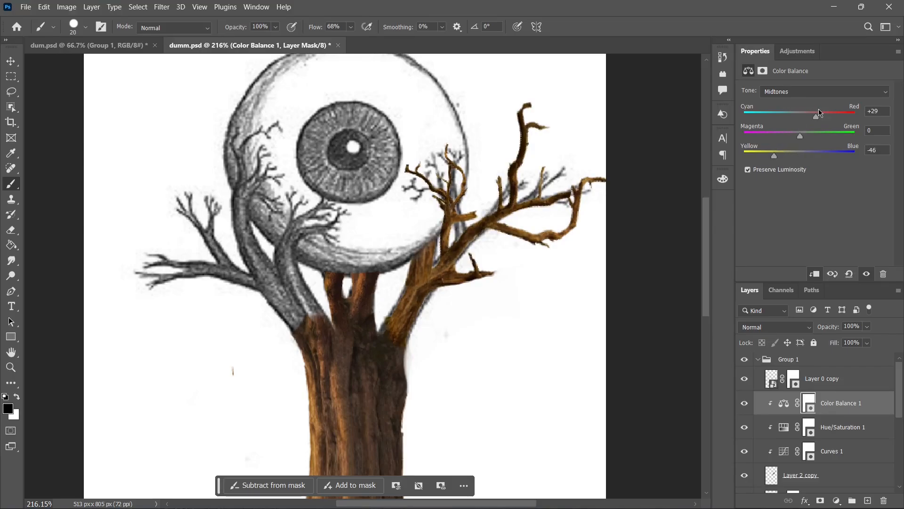
pyautogui.keyDown('shift'); pyautogui.click(743, 432); pyautogui.keyUp('shift')
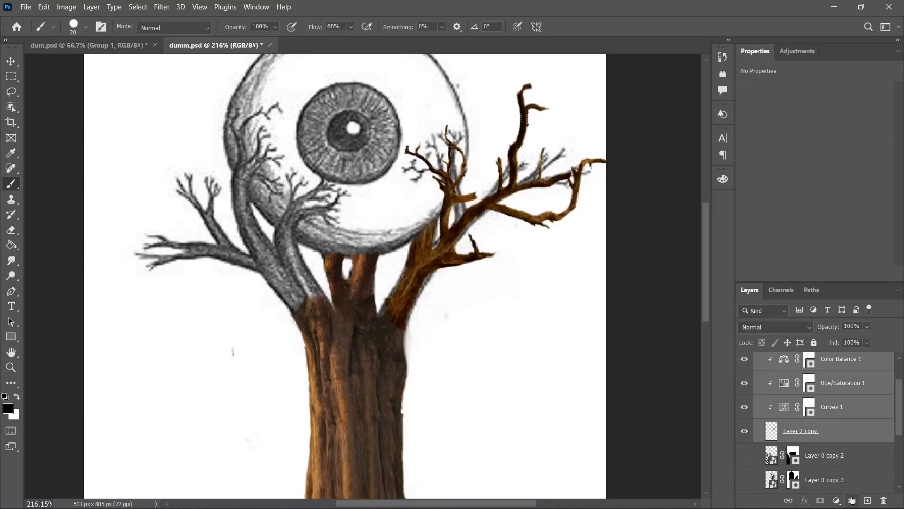
pyautogui.click(852, 500)
pyautogui.scroll(1, 829, 414)
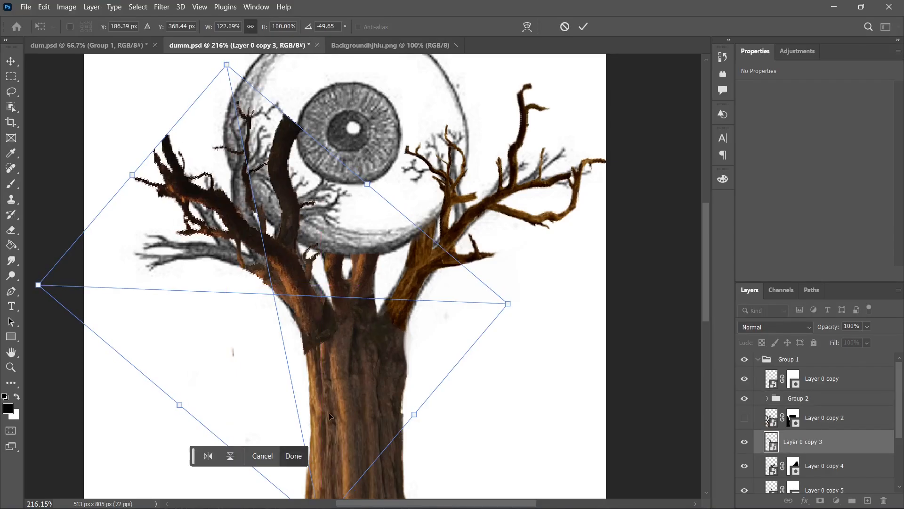
# Step: Apply the placement of Layer 0 copy 3 over the left sketched limbs, at 122.09% width and -49.65° rotation
pyautogui.click(295, 456)
pyautogui.scroll(-1, 476, 368)
pyautogui.scroll(-1, 475, 366)
# Step: Add a layer mask to Layer 0 copy 3 and set up the brush for blending its cut base into the trunk
pyautogui.click(820, 500)
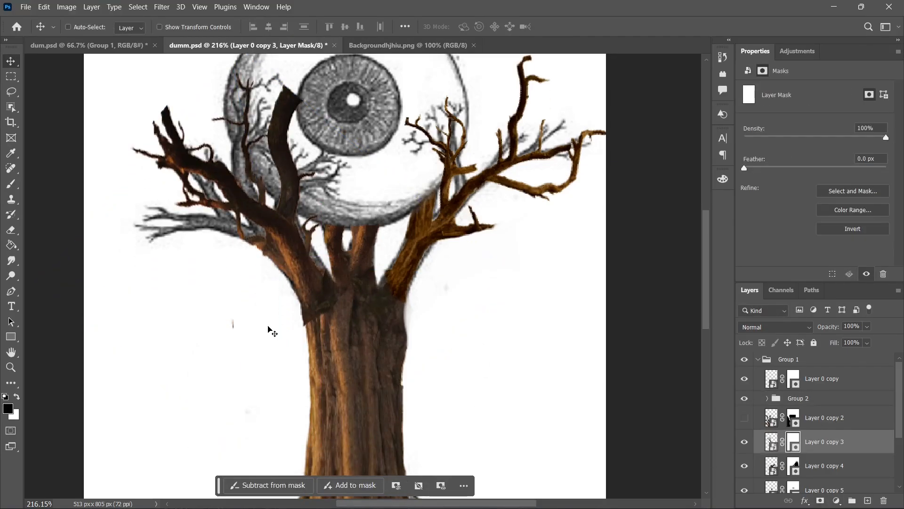
pyautogui.click(11, 184)
pyautogui.rightClick(95, 331)
pyautogui.click(94, 330)
# Step: Place Layer 0 copy 6 over the outer left limb at about 154 × 102 px and puppet-warp its branches toward the sketch
pyautogui.scroll(6, 233, 344)
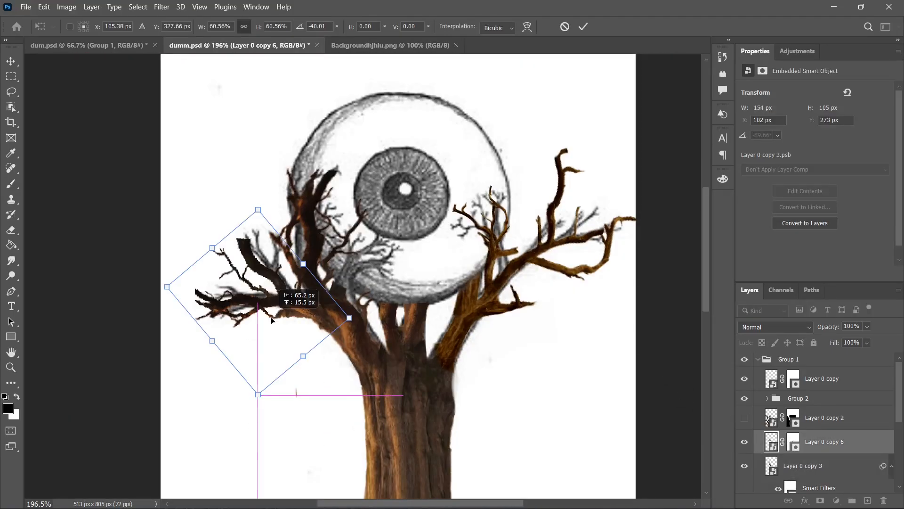
pyautogui.click(353, 427)
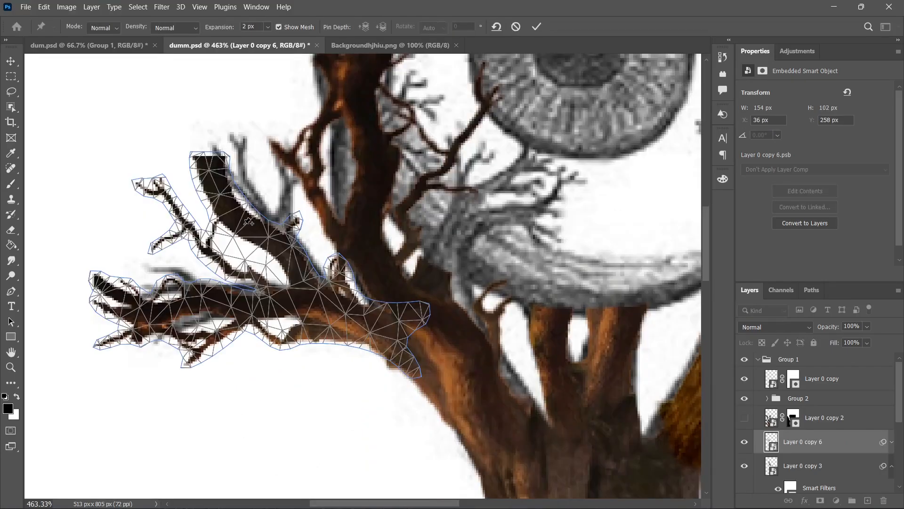
pyautogui.click(244, 225)
pyautogui.moveTo(244, 224); pyautogui.dragTo(255, 218)
pyautogui.click(235, 300)
pyautogui.moveTo(235, 300); pyautogui.dragTo(245, 304)
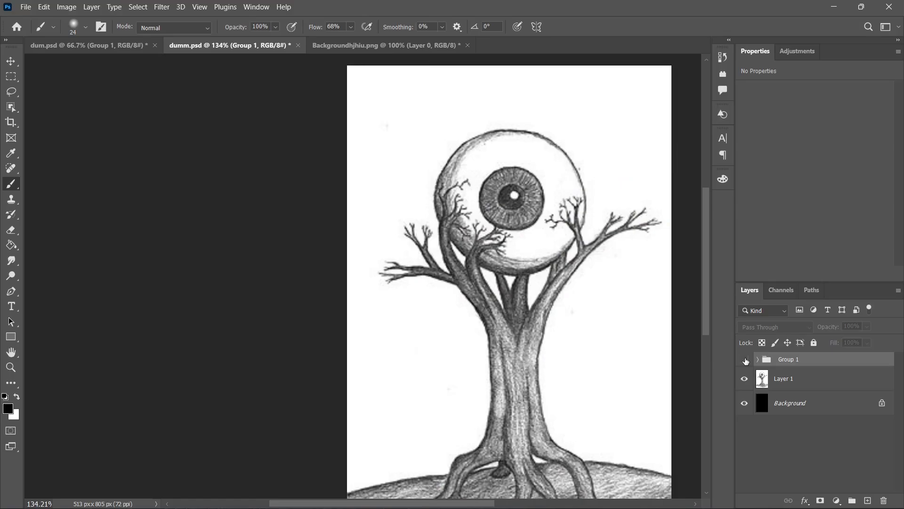
# Step: Hide the sketch, Layer 1, and reduce the red and yellow shift in the right branches' Color Balance 1
pyautogui.click(745, 359)
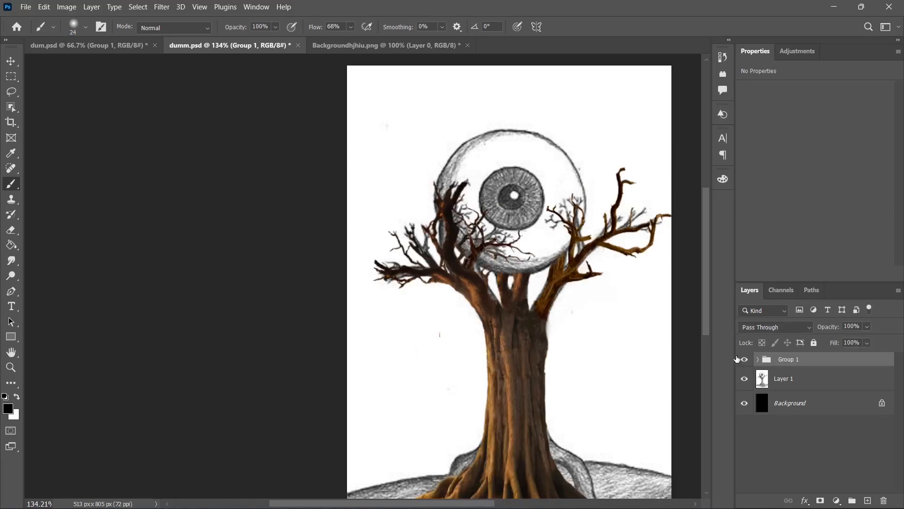
pyautogui.scroll(-2, 640, 325)
pyautogui.click(745, 379)
pyautogui.hscroll(3, 543, 285)
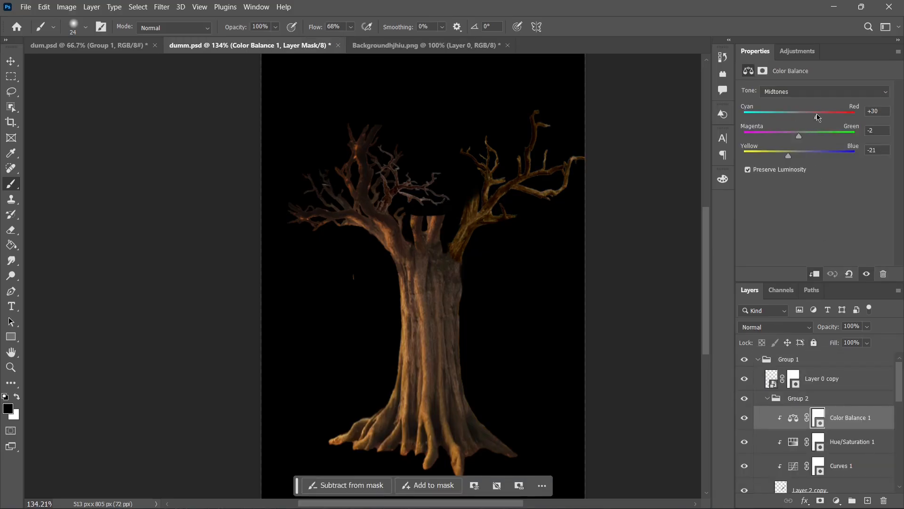
pyautogui.moveTo(818, 117); pyautogui.dragTo(813, 116)
pyautogui.moveTo(790, 158); pyautogui.dragTo(800, 160)
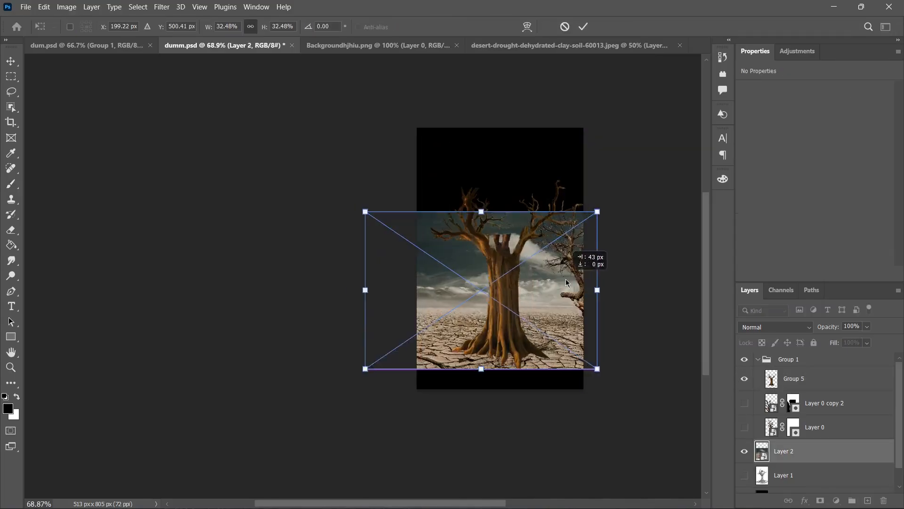
# Step: Place the cracked desert photo, Layer 2, behind the tree and stretch it upward to 715 × 805 px to fill the canvas
pyautogui.moveTo(566, 279); pyautogui.dragTo(593, 299)
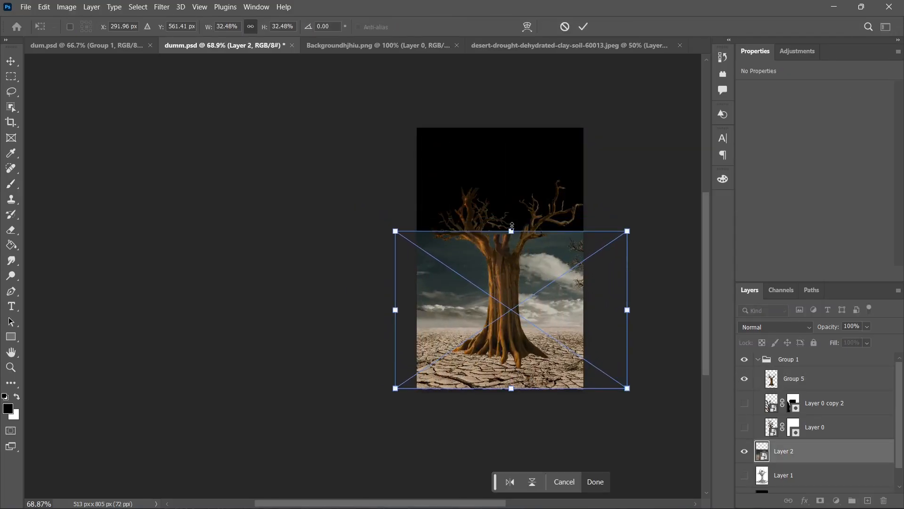
pyautogui.moveTo(539, 285); pyautogui.dragTo(553, 286)
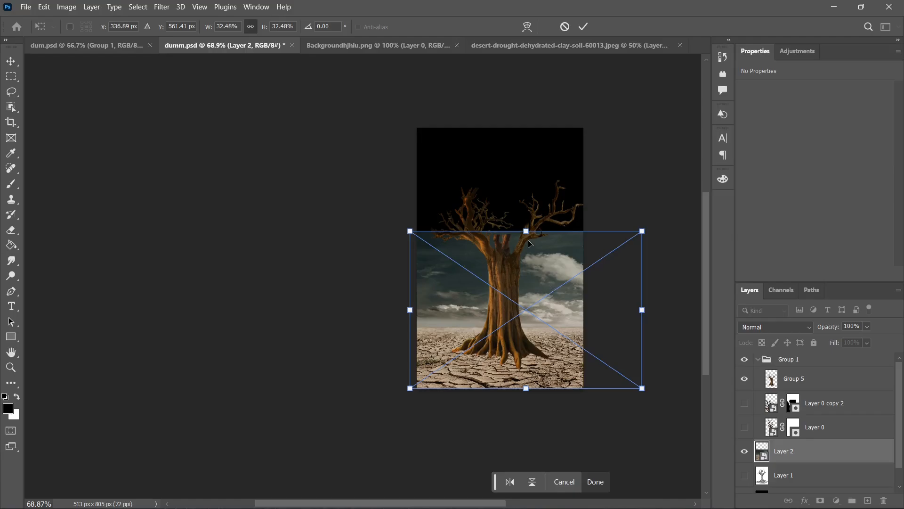
pyautogui.moveTo(527, 232); pyautogui.dragTo(522, 133)
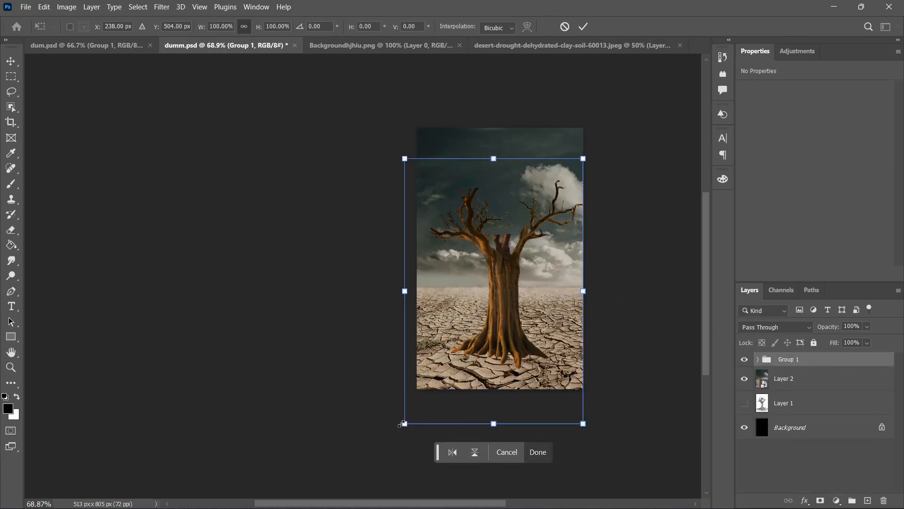
# Step: Scale the tree, Group 1, down to about 380 × 470 px and stand it centrally on the cracked ground
pyautogui.moveTo(403, 424); pyautogui.dragTo(440, 372)
pyautogui.moveTo(520, 319)
pyautogui.mouseDown()
pyautogui.moveTo(495, 344)
pyautogui.moveTo(502, 349)
pyautogui.mouseUp()
pyautogui.click(535, 451)
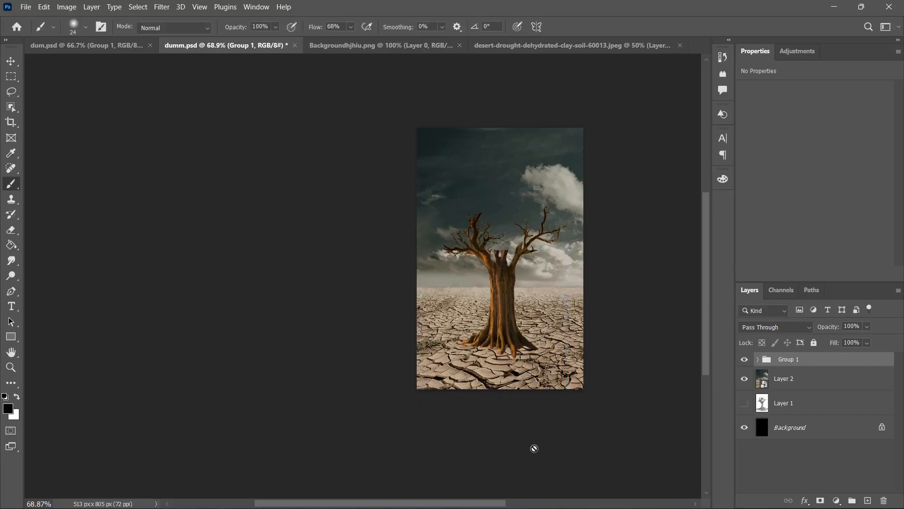
# Step: Place the blue eyeball cut-out, Layer 3, above the tree's branches
pyautogui.scroll(5, 460, 283)
pyautogui.scroll(1, 616, 219)
pyautogui.moveTo(611, 300); pyautogui.dragTo(516, 280)
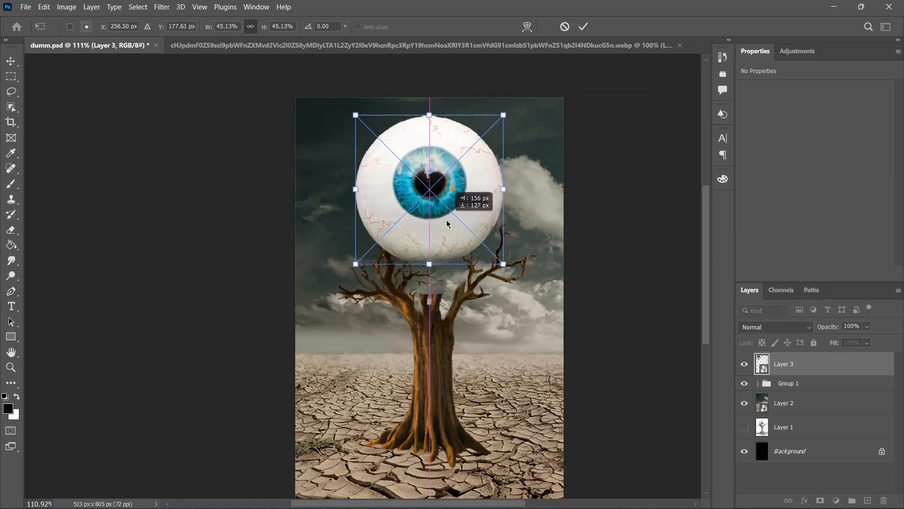
pyautogui.moveTo(433, 179); pyautogui.dragTo(429, 222)
# Step: Show the sketch as a guide and resize the eyeball, Layer 3, to 207 × 195 px over the drawn eyeball
pyautogui.click(745, 427)
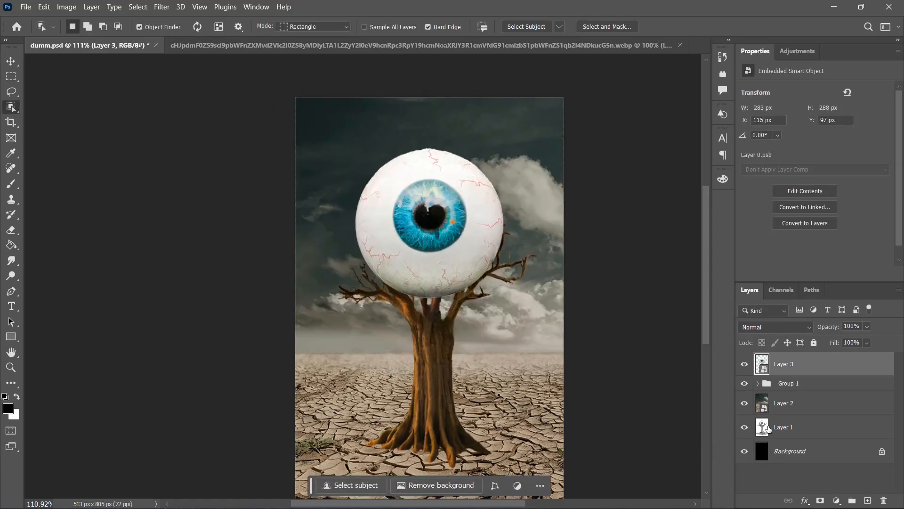
pyautogui.hotkey('ctrl', 't')
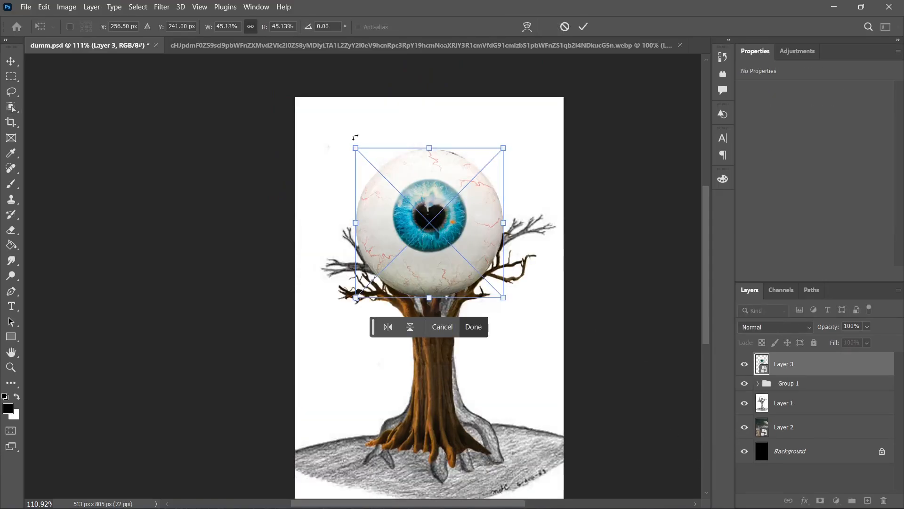
pyautogui.moveTo(355, 147); pyautogui.dragTo(376, 169)
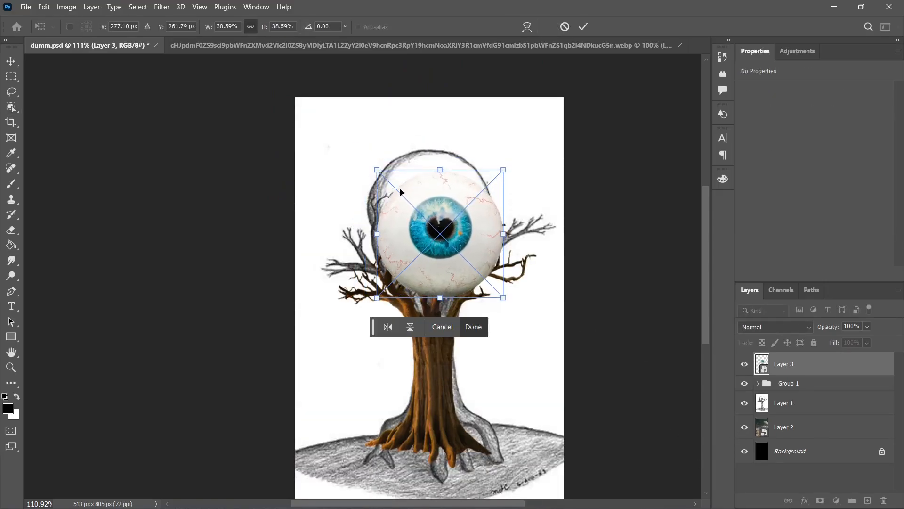
pyautogui.moveTo(439, 223)
pyautogui.mouseDown()
pyautogui.moveTo(510, 213)
pyautogui.moveTo(429, 197)
pyautogui.moveTo(429, 213)
pyautogui.mouseUp()
pyautogui.moveTo(383, 244); pyautogui.dragTo(376, 247)
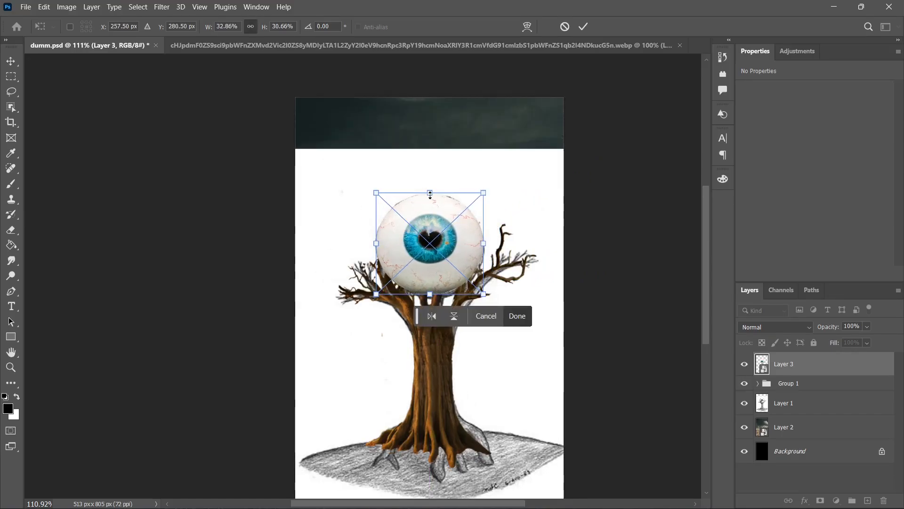
pyautogui.click(517, 315)
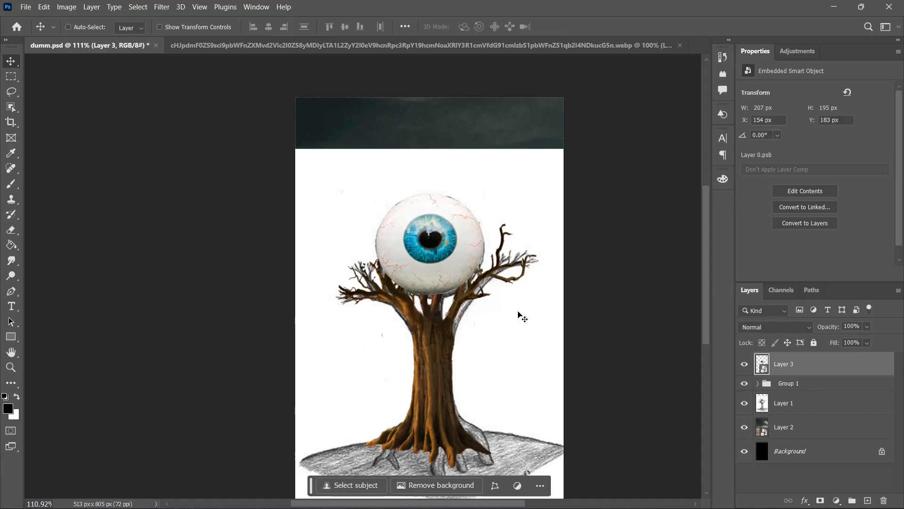
# Step: Move the eyeball, Layer 3, below Group 1 so the branches wrap around it, and hide the sketch, Layer 1
pyautogui.moveTo(834, 370); pyautogui.dragTo(834, 391)
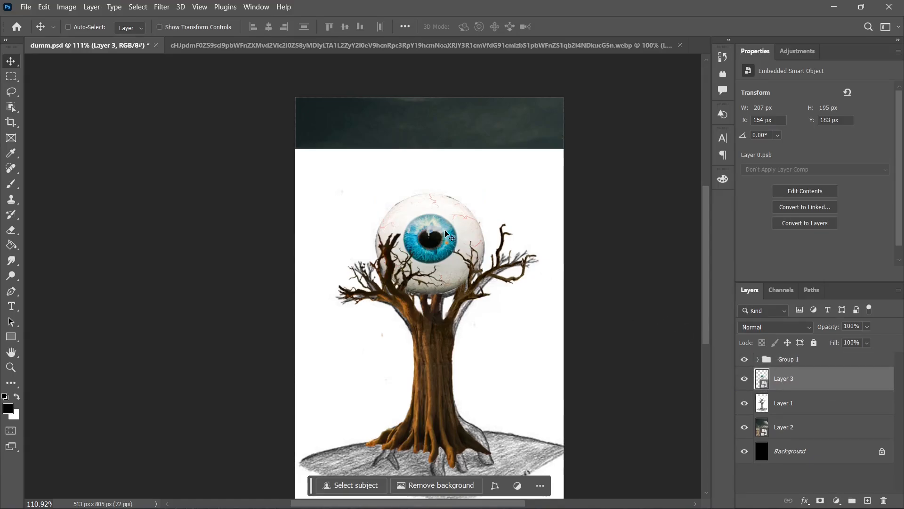
pyautogui.click(745, 474)
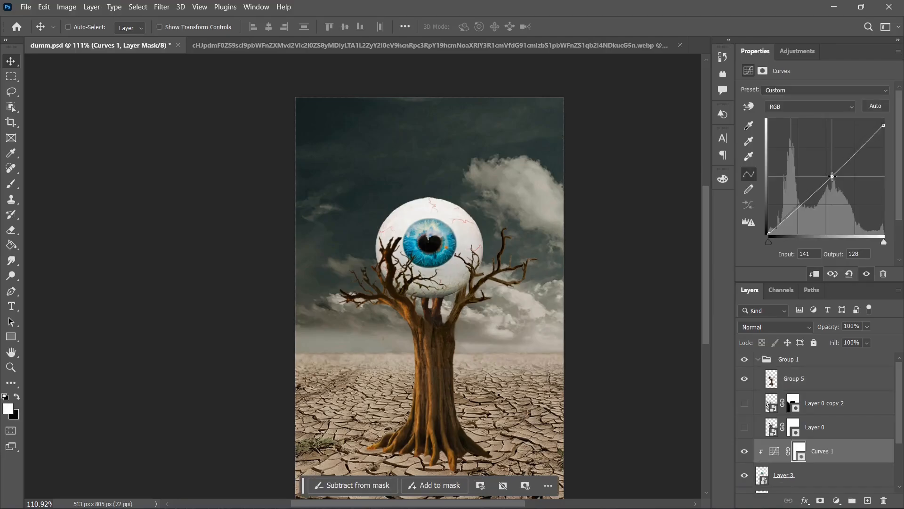
# Step: Darken the eyeball's highlights slightly with Curves 1
pyautogui.moveTo(842, 185); pyautogui.dragTo(842, 184)
pyautogui.moveTo(884, 125); pyautogui.dragTo(890, 131)
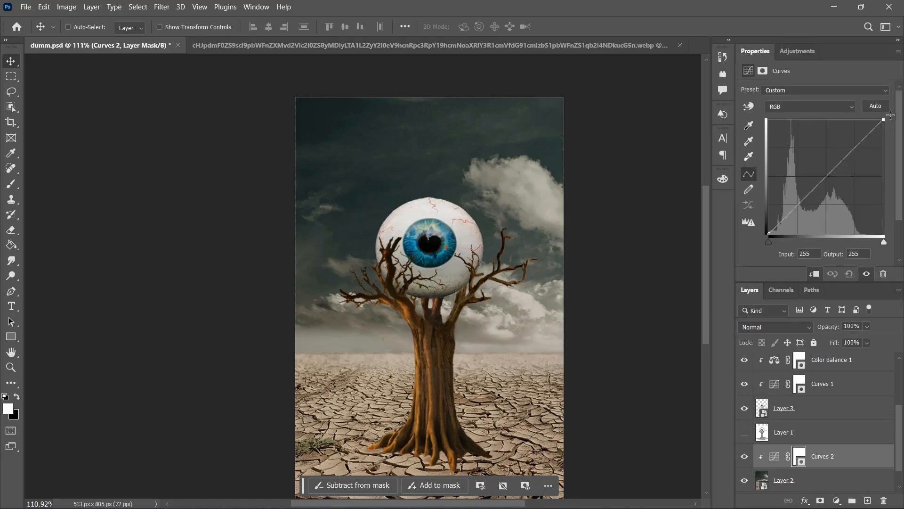
# Step: Darken the desert photo's highlights and midtones with Curves 2 and raise its saturation to +49
pyautogui.moveTo(883, 121); pyautogui.dragTo(899, 131)
pyautogui.moveTo(833, 174); pyautogui.dragTo(833, 181)
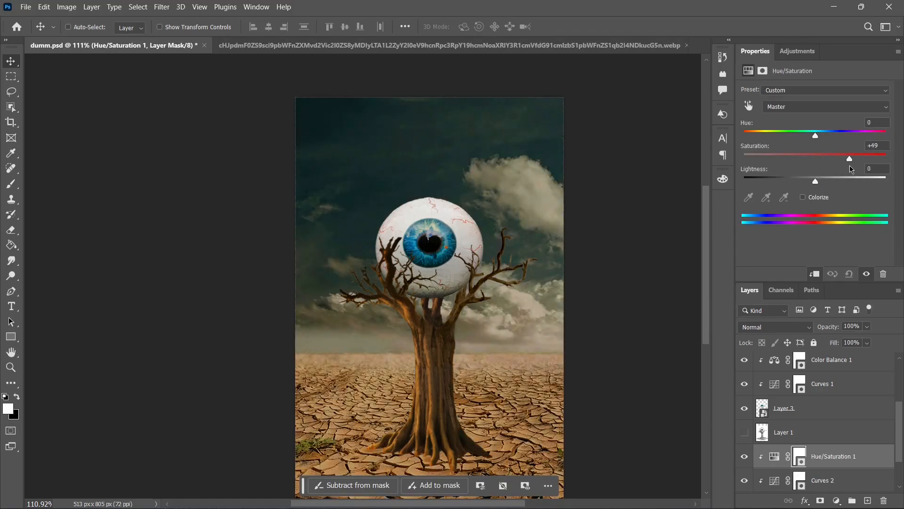
pyautogui.click(798, 51)
pyautogui.click(873, 121)
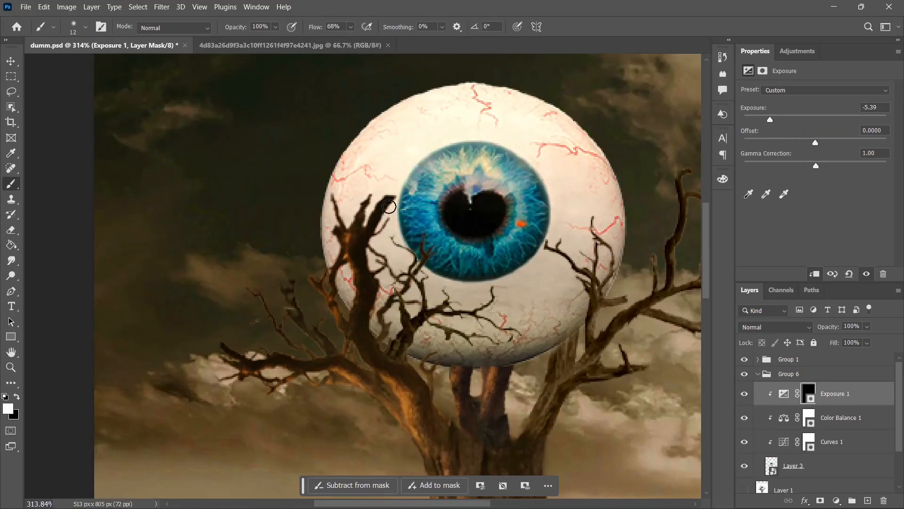
# Step: Paint soft branch shadows onto the eyeball along the left and right branches on the Exposure 1 mask, with the brush at 49% opacity
pyautogui.rightClick(409, 212)
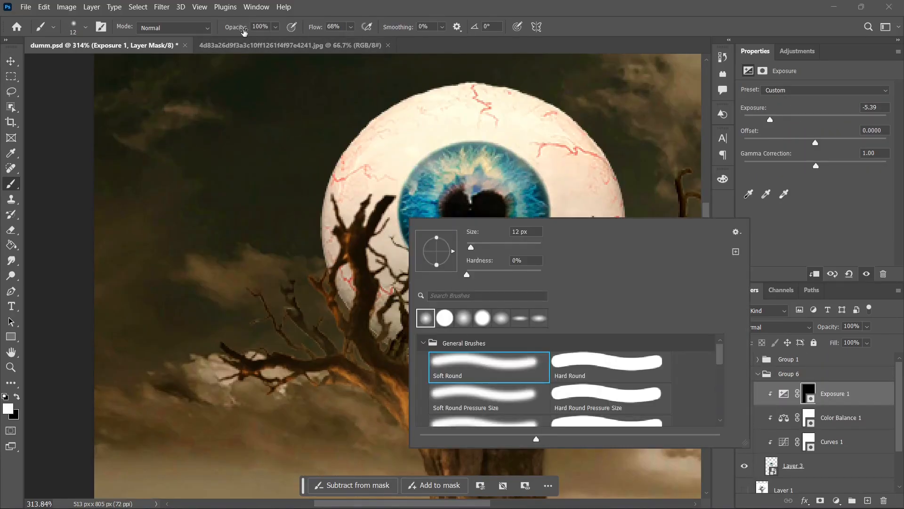
pyautogui.moveTo(243, 31); pyautogui.dragTo(219, 29)
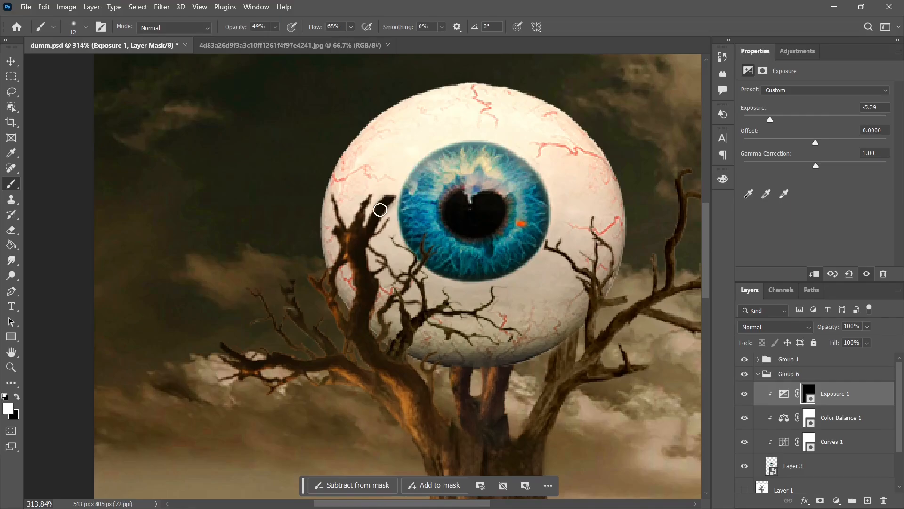
pyautogui.moveTo(380, 210); pyautogui.dragTo(367, 264)
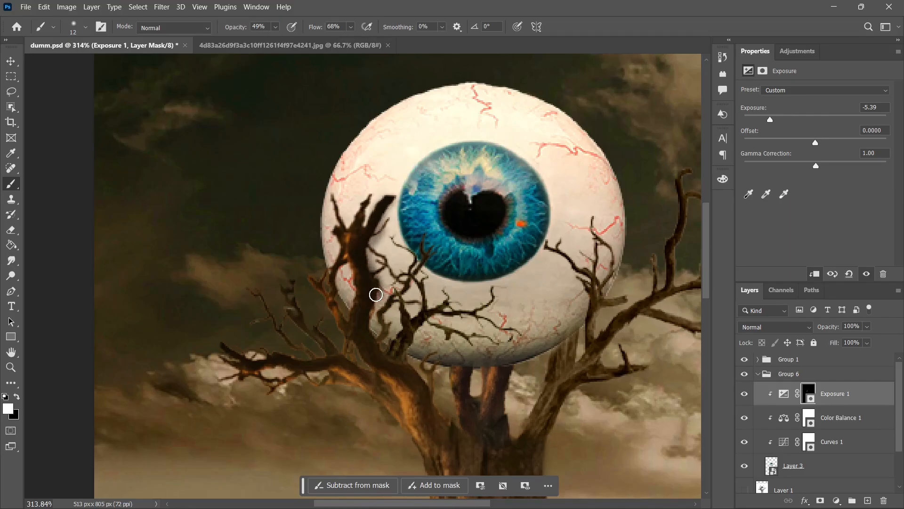
pyautogui.moveTo(376, 295)
pyautogui.mouseDown()
pyautogui.moveTo(381, 343)
pyautogui.moveTo(404, 287)
pyautogui.moveTo(440, 308)
pyautogui.moveTo(428, 313)
pyautogui.moveTo(444, 309)
pyautogui.moveTo(418, 340)
pyautogui.moveTo(368, 253)
pyautogui.mouseUp()
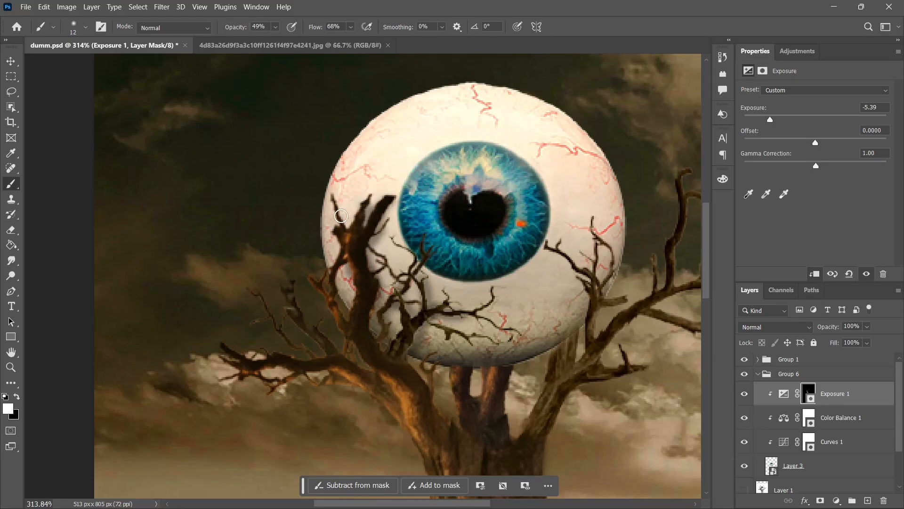
pyautogui.moveTo(340, 216); pyautogui.dragTo(351, 227)
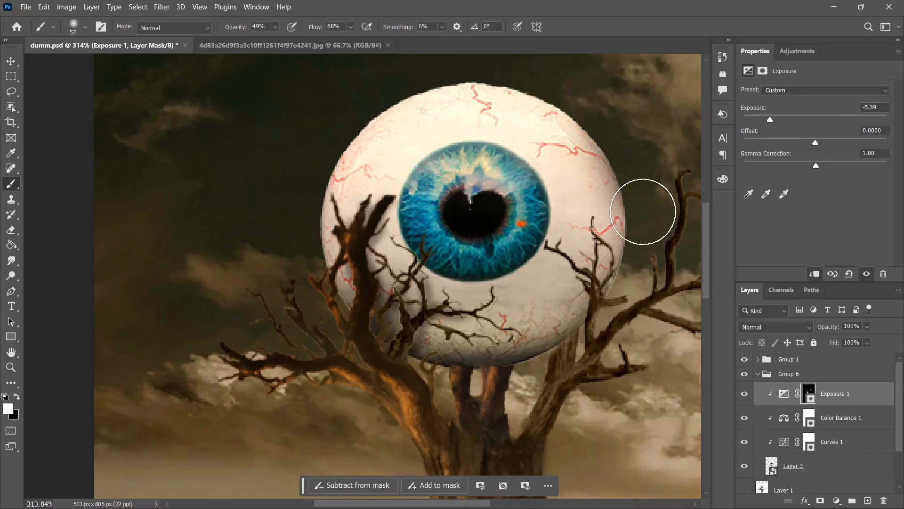
pyautogui.moveTo(644, 212)
pyautogui.mouseDown()
pyautogui.moveTo(640, 267)
pyautogui.moveTo(645, 219)
pyautogui.moveTo(629, 285)
pyautogui.moveTo(589, 333)
pyautogui.mouseUp()
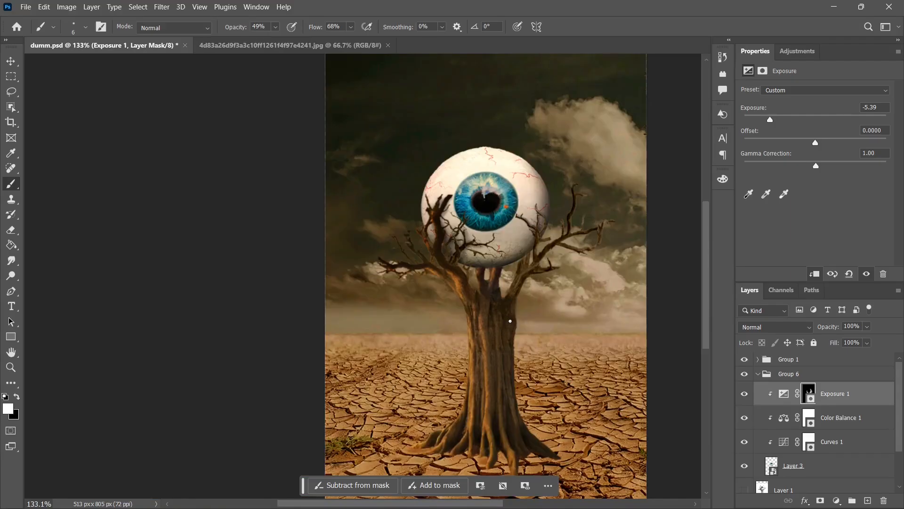
pyautogui.scroll(-1, 510, 321)
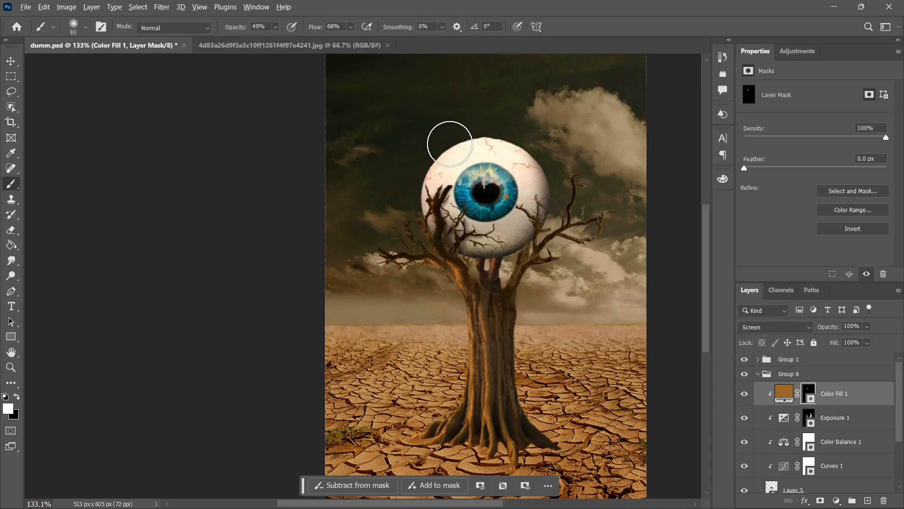
# Step: Paint a warm orange glow over the eyeball's left edge on the mask of the Screen-mode Color Fill 1
pyautogui.scroll(5, 449, 144)
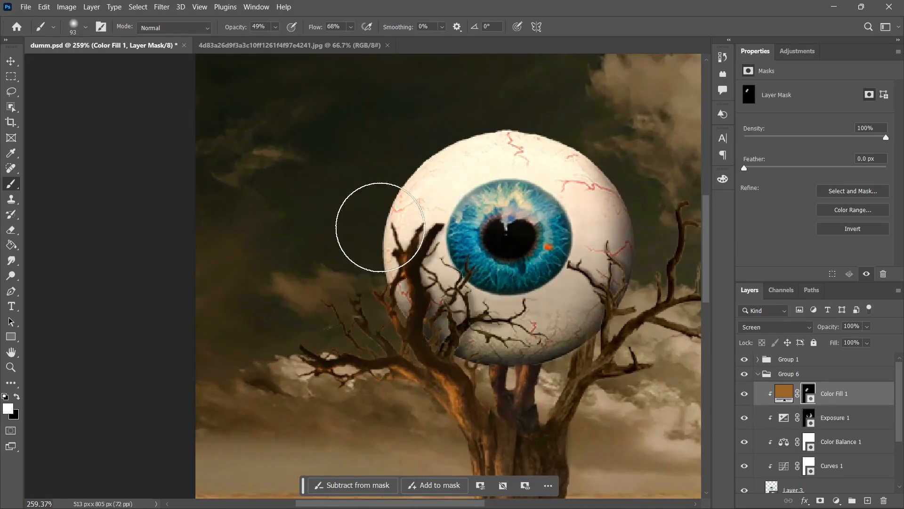
pyautogui.moveTo(380, 227)
pyautogui.mouseDown()
pyautogui.moveTo(406, 320)
pyautogui.moveTo(389, 280)
pyautogui.moveTo(396, 171)
pyautogui.moveTo(437, 171)
pyautogui.moveTo(398, 151)
pyautogui.moveTo(388, 125)
pyautogui.moveTo(357, 149)
pyautogui.mouseUp()
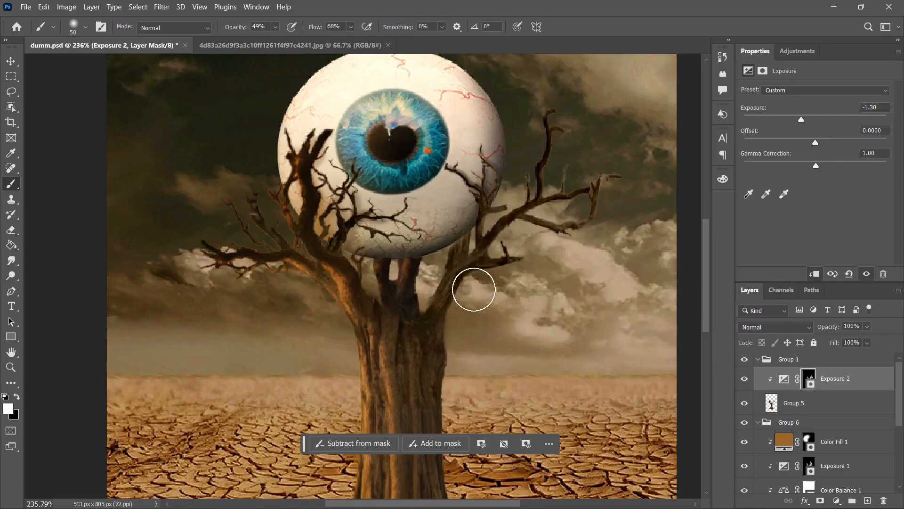
# Step: Shade the tree's roots where they meet the ground, painting on the Exposure 2 mask with a 15 px soft brush at 81% opacity
pyautogui.scroll(-2, 479, 245)
pyautogui.keyDown('alt'); pyautogui.rightClick(477, 279); pyautogui.keyUp('alt')
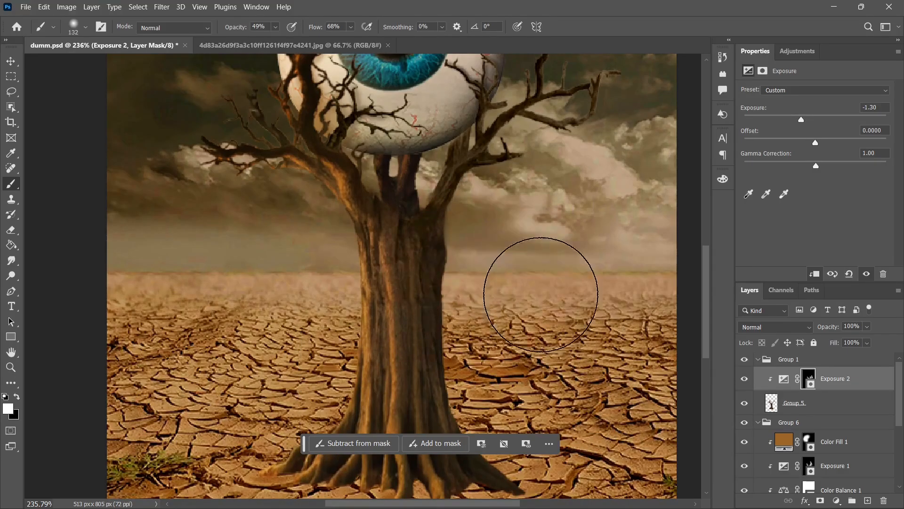
pyautogui.scroll(-1, 470, 334)
pyautogui.scroll(-1, 485, 302)
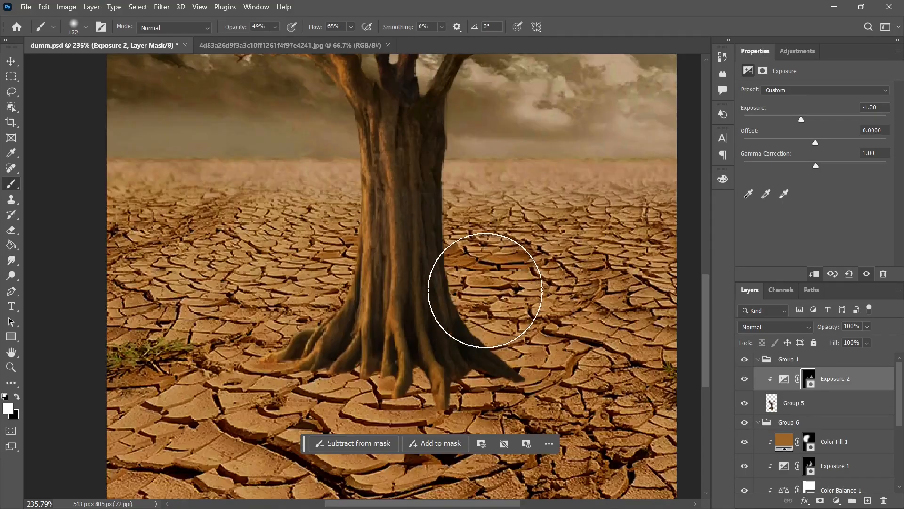
pyautogui.scroll(1, 513, 296)
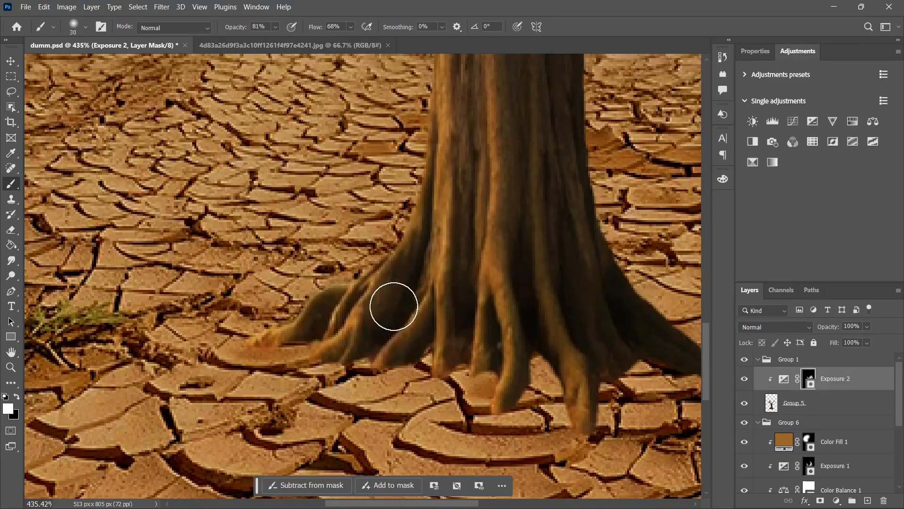
pyautogui.keyDown('alt'); pyautogui.rightClick(422, 262); pyautogui.keyUp('alt')
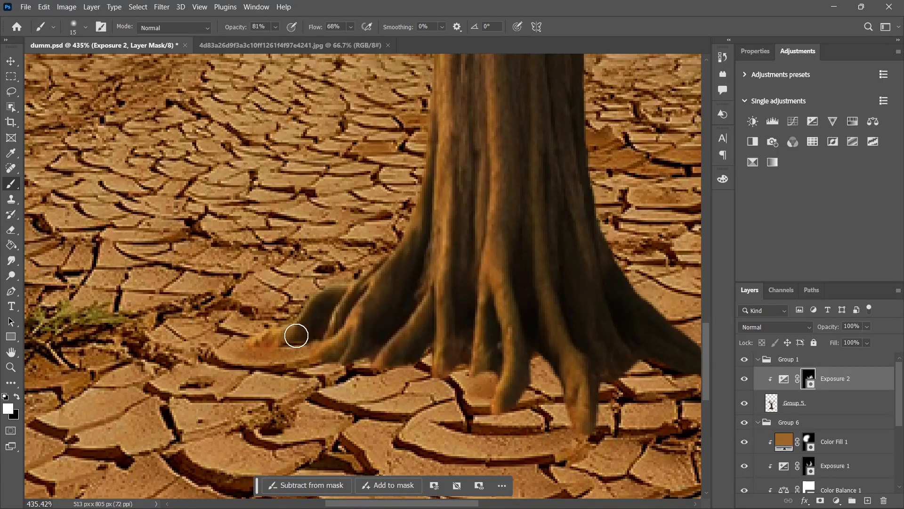
pyautogui.moveTo(296, 335)
pyautogui.mouseDown()
pyautogui.moveTo(331, 334)
pyautogui.moveTo(417, 365)
pyautogui.moveTo(441, 359)
pyautogui.moveTo(562, 371)
pyautogui.mouseUp()
pyautogui.scroll(-5, 839, 424)
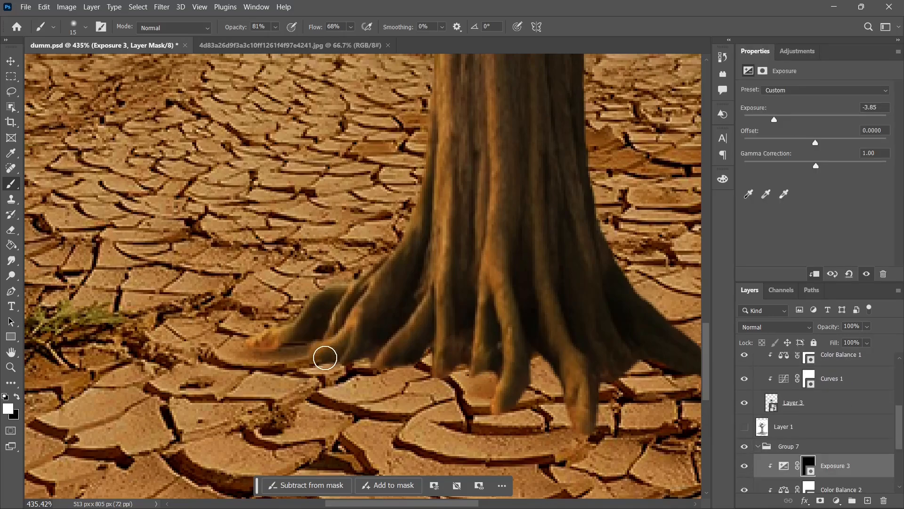
pyautogui.moveTo(323, 357)
pyautogui.mouseDown()
pyautogui.moveTo(453, 339)
pyautogui.moveTo(497, 362)
pyautogui.moveTo(489, 366)
pyautogui.moveTo(613, 362)
pyautogui.moveTo(545, 358)
pyautogui.moveTo(520, 391)
pyautogui.mouseUp()
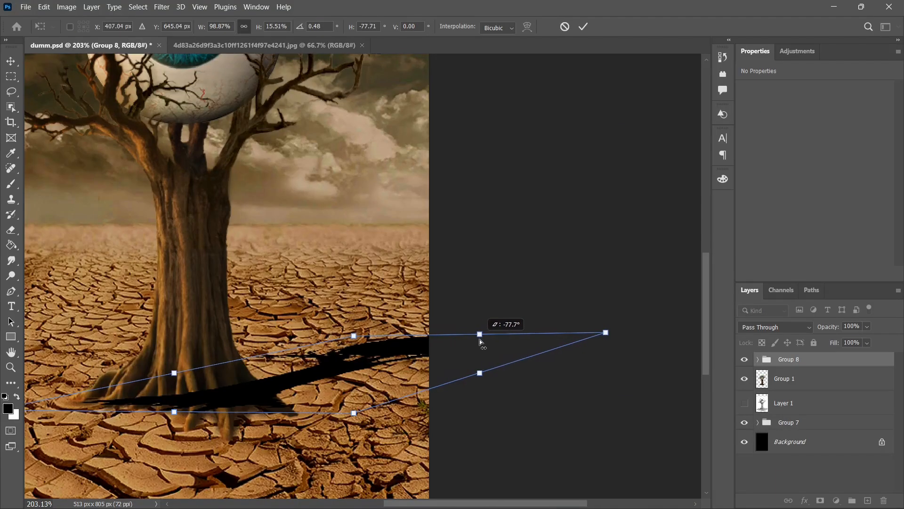
# Step: Skew and stretch the black tree shadow, Group 8, so it falls across the ground to the right of the roots
pyautogui.moveTo(480, 337); pyautogui.dragTo(483, 343)
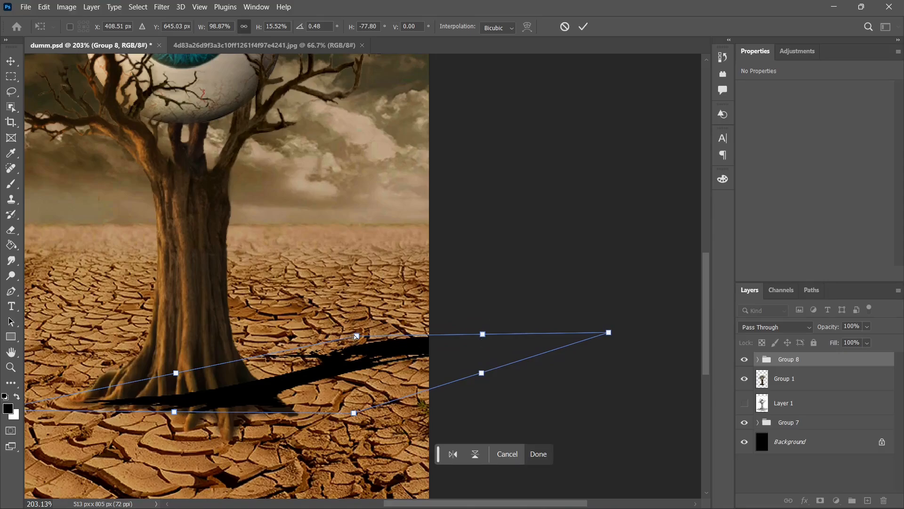
pyautogui.moveTo(357, 336); pyautogui.dragTo(334, 335)
pyautogui.moveTo(328, 335); pyautogui.dragTo(325, 335)
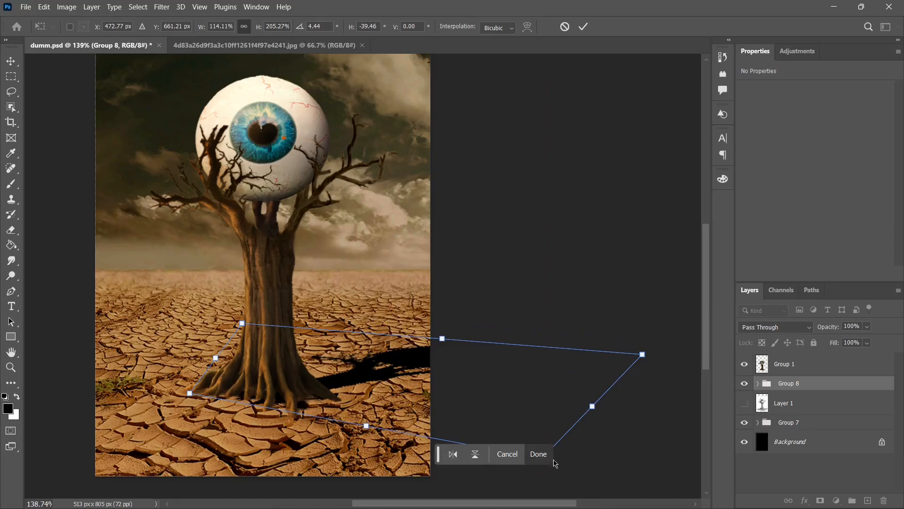
pyautogui.click(555, 456)
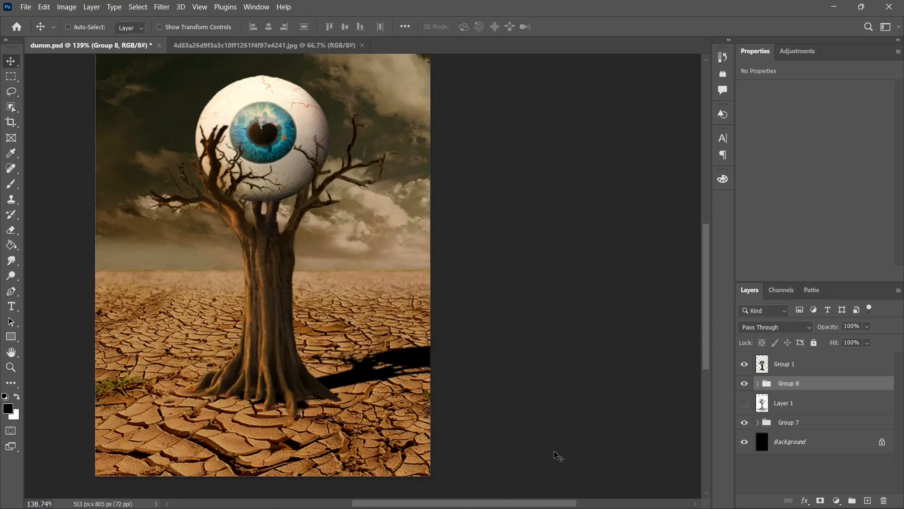
# Step: Soften the shadow layer, Group 1 copy, with a 2.8-pixel Gaussian Blur and lower its opacity to 79%
pyautogui.click(758, 383)
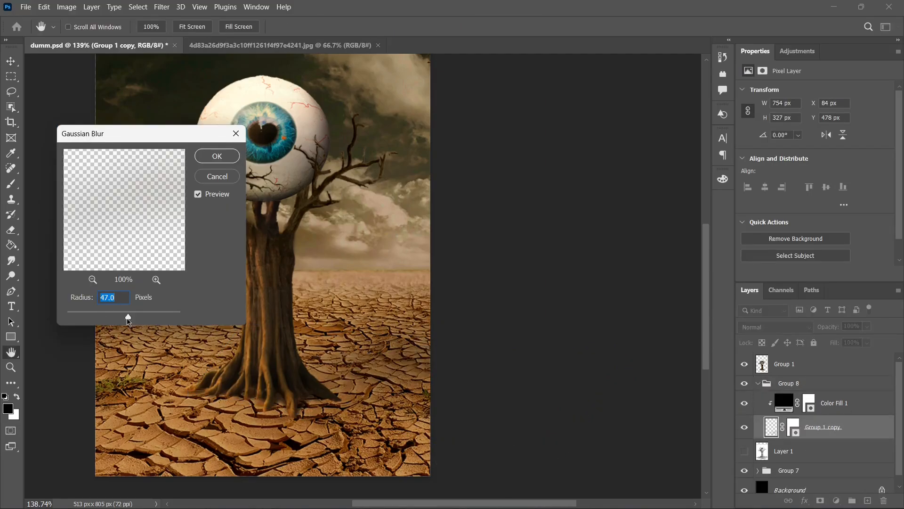
pyautogui.moveTo(128, 321); pyautogui.dragTo(85, 317)
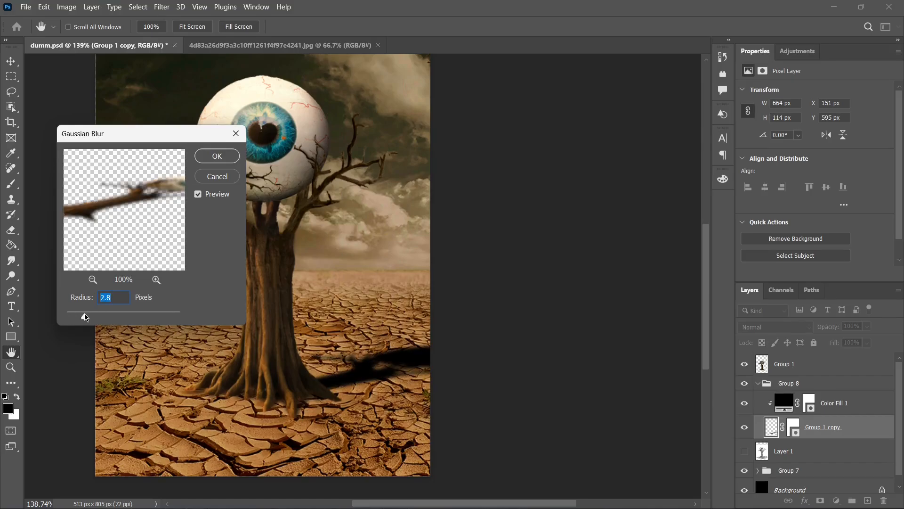
pyautogui.click(217, 158)
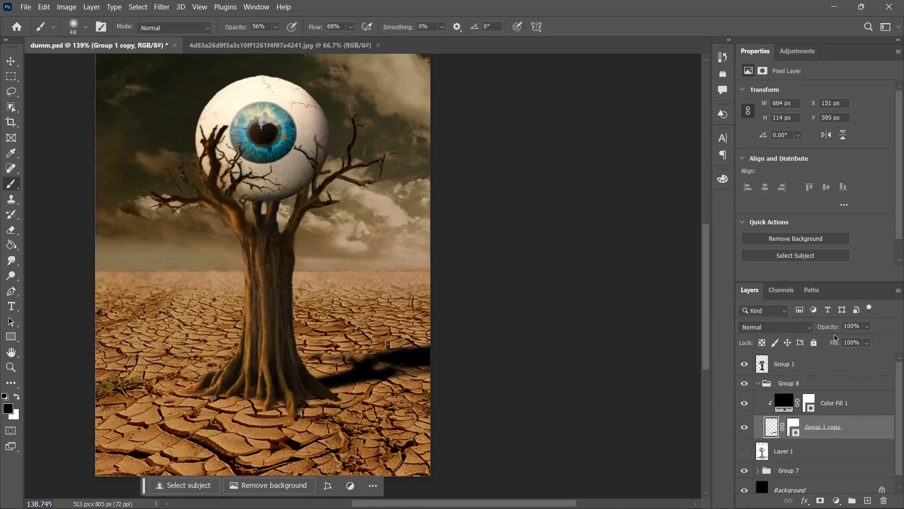
pyautogui.moveTo(828, 326)
pyautogui.mouseDown()
pyautogui.moveTo(807, 328)
pyautogui.moveTo(823, 328)
pyautogui.mouseUp()
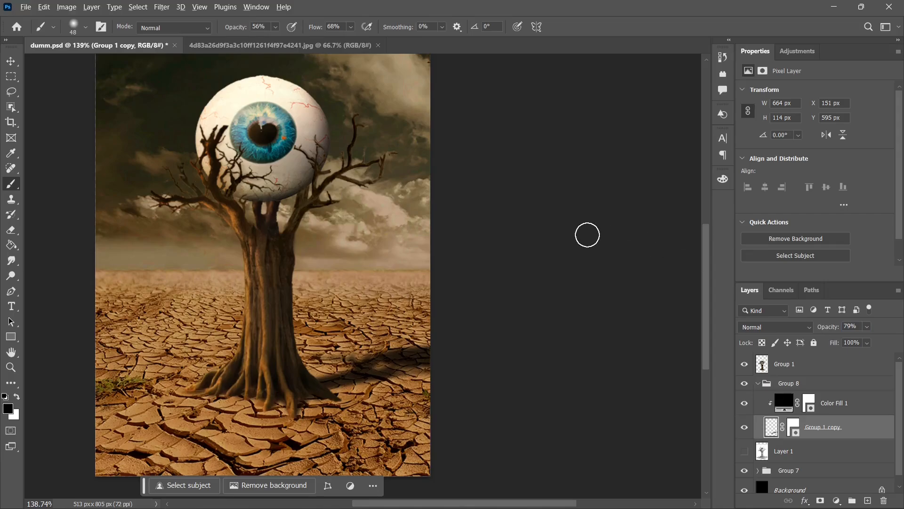
# Step: Stretch the sunset sky, Layer 3, to 513 × 578 px so it spans the canvas width down to the horizon
pyautogui.scroll(-5, 570, 240)
pyautogui.scroll(1, 517, 265)
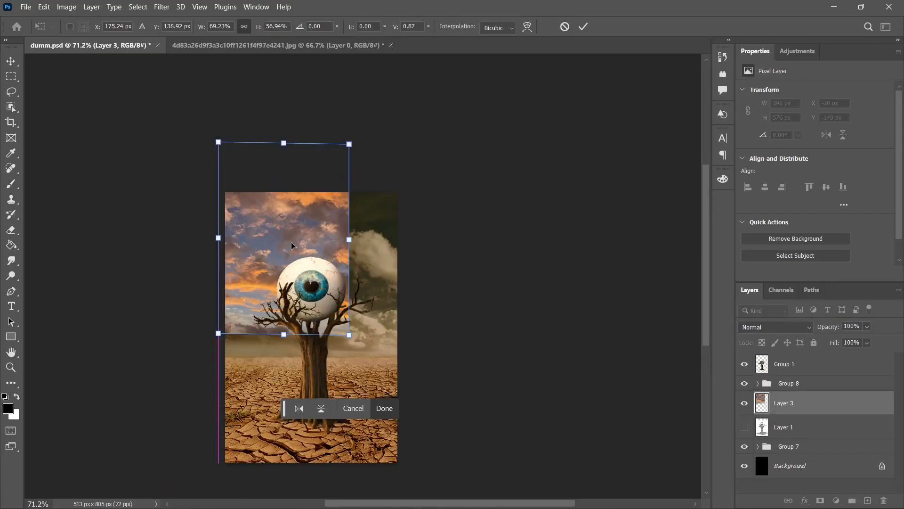
pyautogui.moveTo(313, 262); pyautogui.dragTo(314, 287)
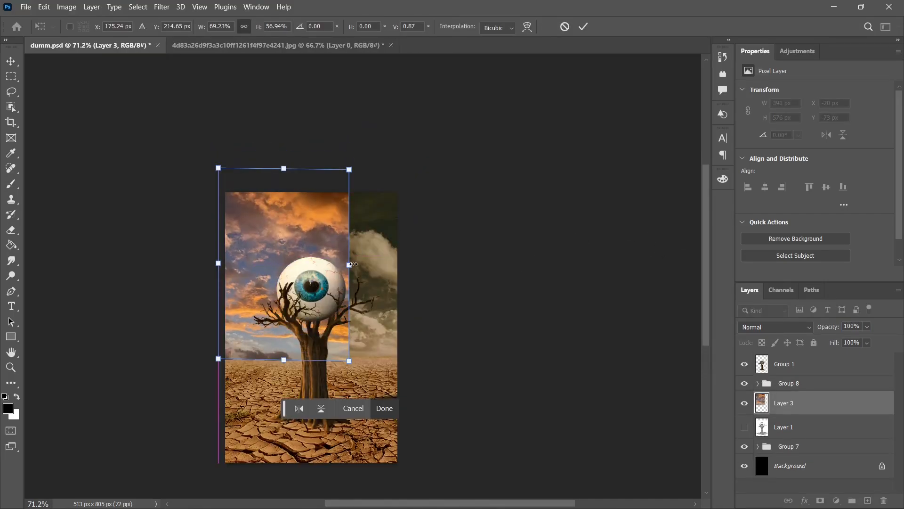
pyautogui.moveTo(353, 265); pyautogui.dragTo(397, 264)
pyautogui.moveTo(218, 264); pyautogui.dragTo(226, 264)
pyautogui.moveTo(366, 331)
pyautogui.mouseDown()
pyautogui.moveTo(366, 316)
pyautogui.moveTo(366, 325)
pyautogui.mouseUp()
pyautogui.click(384, 408)
pyautogui.press('b')
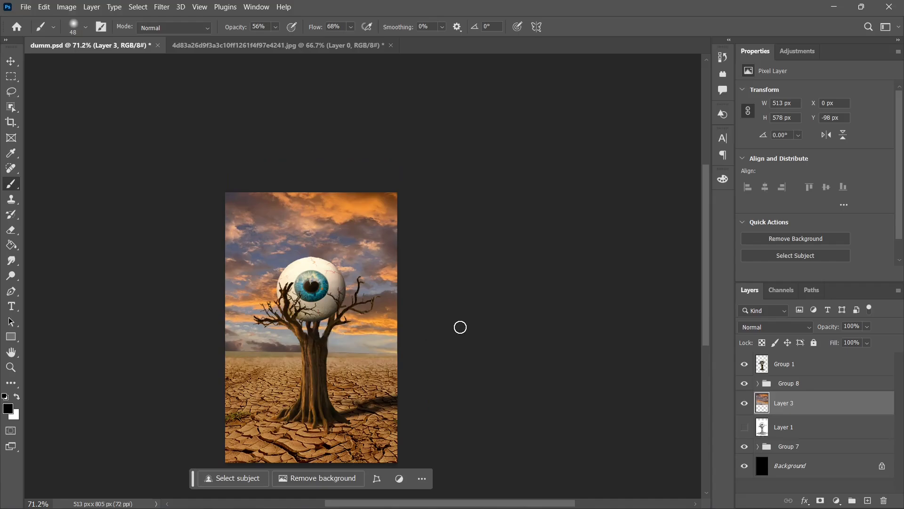
# Step: Add a layer mask to the sky, Layer 3, and blend its lower edge into the desert horizon with a large soft black brush
pyautogui.click(821, 500)
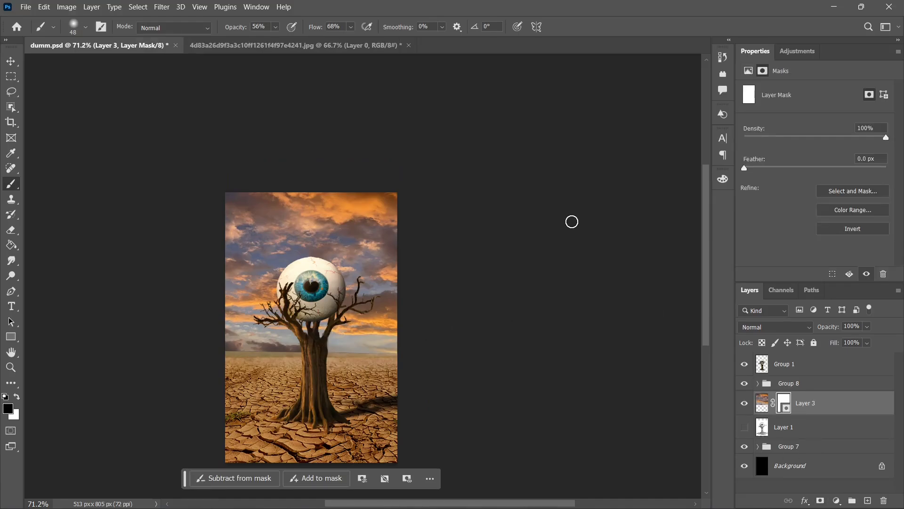
pyautogui.scroll(8, 265, 340)
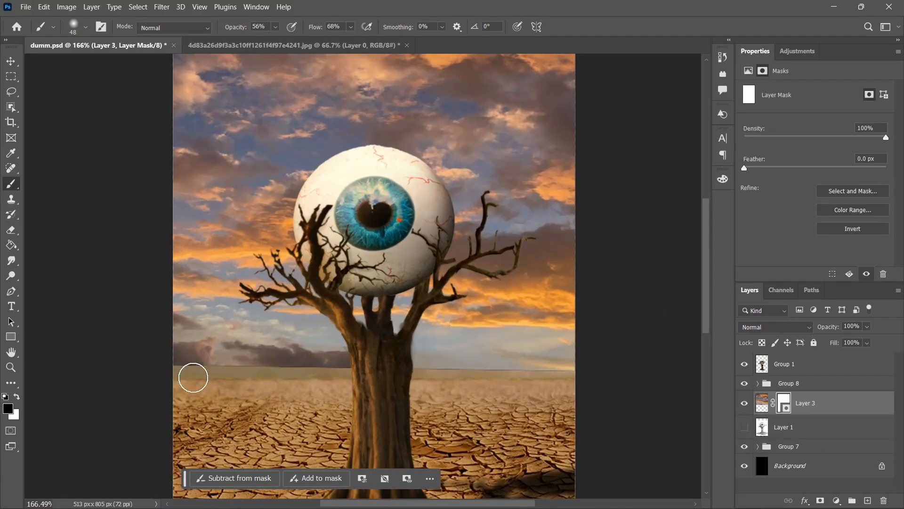
pyautogui.press(']')
pyautogui.press(']')
pyautogui.press(']')
pyautogui.press(']')
pyautogui.press(']')
pyautogui.press(']')
pyautogui.press(']')
pyautogui.moveTo(194, 377)
pyautogui.mouseDown()
pyautogui.moveTo(380, 387)
pyautogui.moveTo(292, 394)
pyautogui.moveTo(369, 398)
pyautogui.moveTo(516, 390)
pyautogui.moveTo(514, 400)
pyautogui.moveTo(573, 406)
pyautogui.mouseUp()
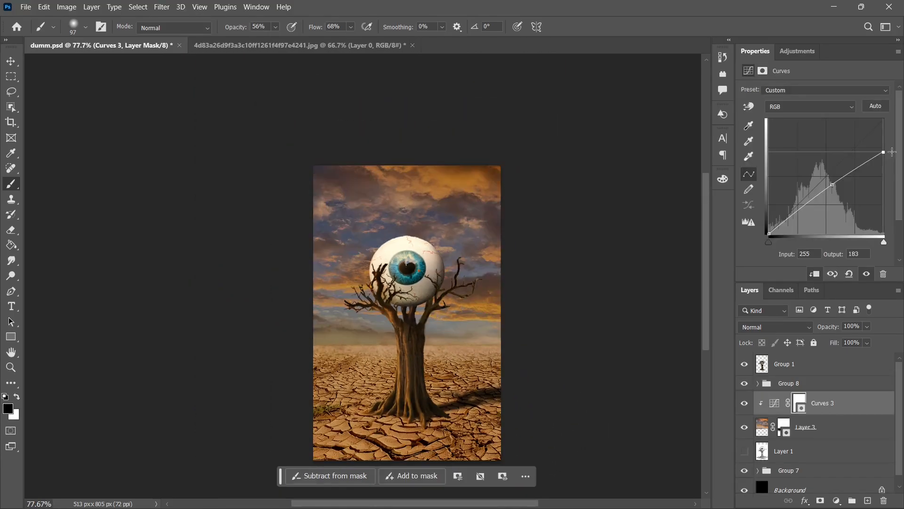
# Step: Darken the sky with Curves 3 by lowering the white point's output and adjusting the midtone point
pyautogui.moveTo(883, 118); pyautogui.dragTo(900, 144)
pyautogui.moveTo(829, 190); pyautogui.dragTo(830, 182)
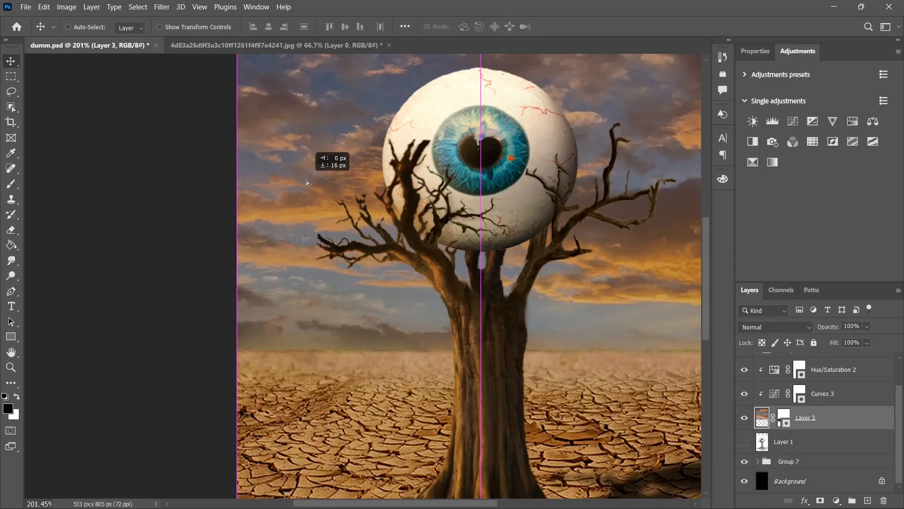
# Step: Move the sky, Layer 3, about 16 px down and touch up its mask along the horizon with a soft brush
pyautogui.moveTo(306, 180); pyautogui.dragTo(308, 183)
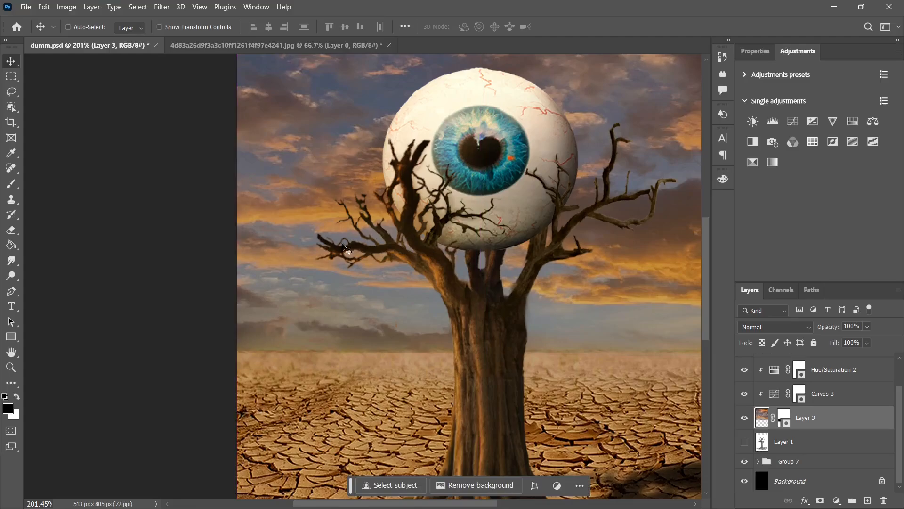
pyautogui.scroll(5, 353, 228)
pyautogui.scroll(-6, 357, 231)
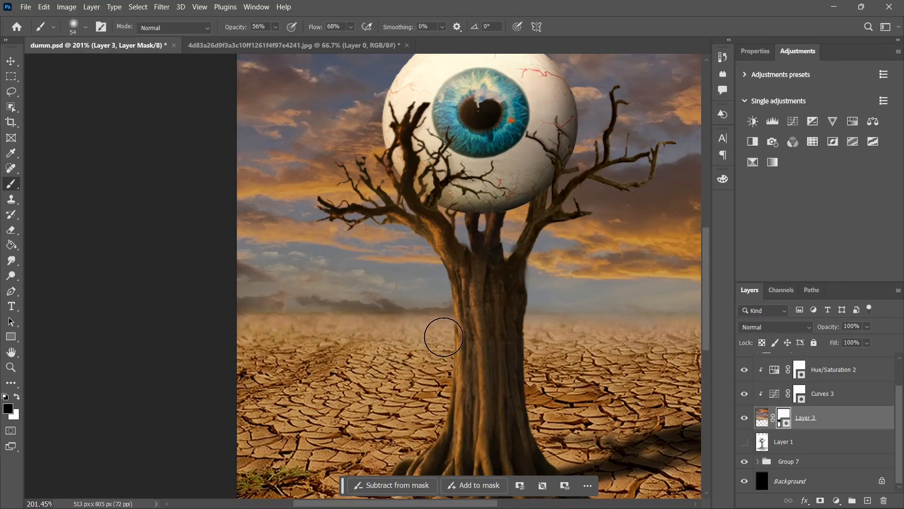
pyautogui.moveTo(600, 339); pyautogui.dragTo(389, 336)
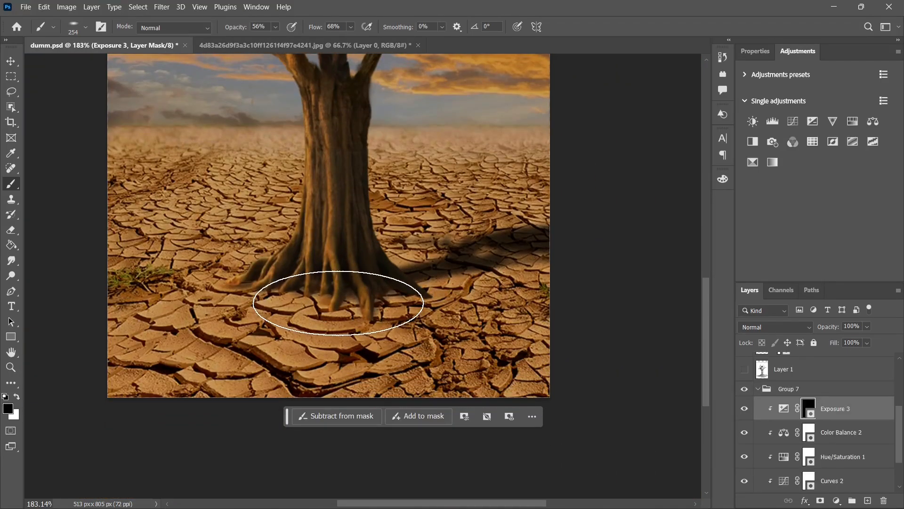
pyautogui.press('x')
pyautogui.moveTo(338, 303)
pyautogui.mouseDown()
pyautogui.moveTo(296, 295)
pyautogui.moveTo(326, 282)
pyautogui.moveTo(378, 286)
pyautogui.moveTo(390, 274)
pyautogui.moveTo(381, 291)
pyautogui.mouseUp()
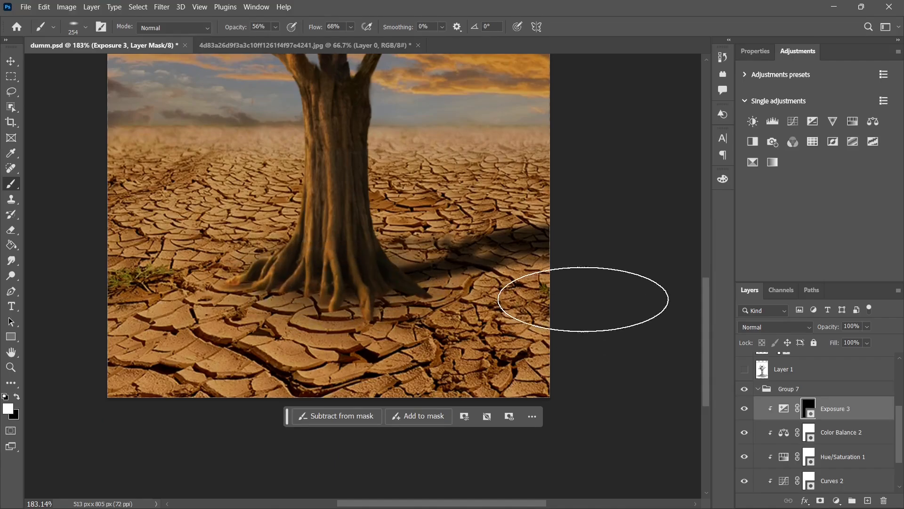
# Step: Refine the ground shading beside the tree's base on the Exposure 3 mask with an 86 px elliptical brush
pyautogui.scroll(-7, 563, 261)
pyautogui.scroll(2, 426, 240)
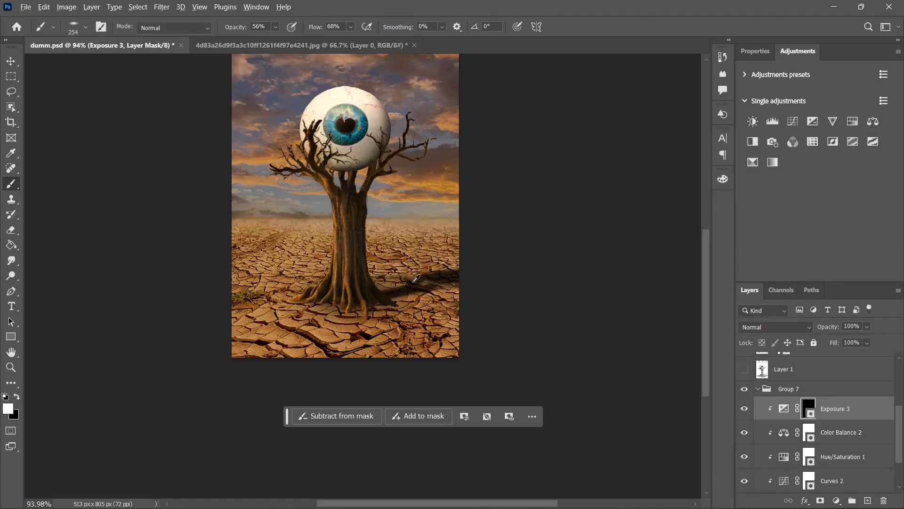
pyautogui.scroll(7, 408, 278)
pyautogui.moveTo(410, 277); pyautogui.dragTo(368, 273)
pyautogui.press('x')
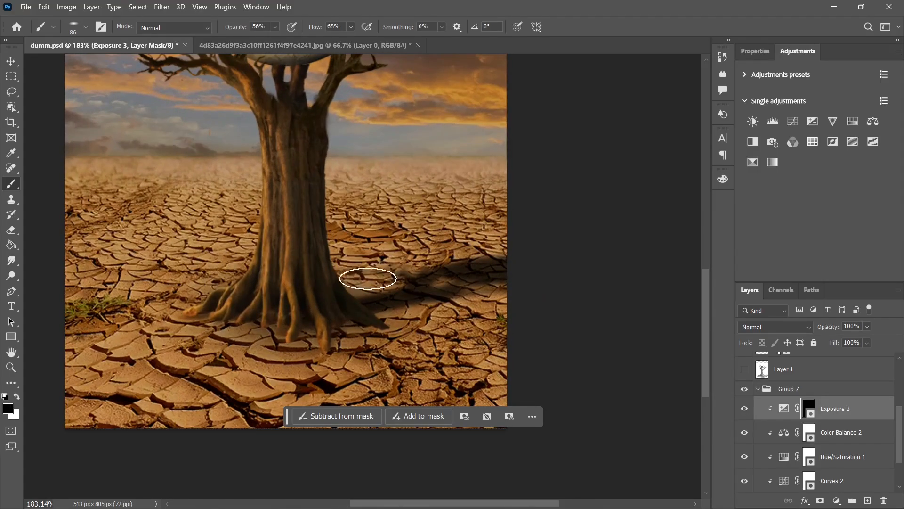
pyautogui.scroll(-7, 544, 228)
pyautogui.scroll(-1, 544, 227)
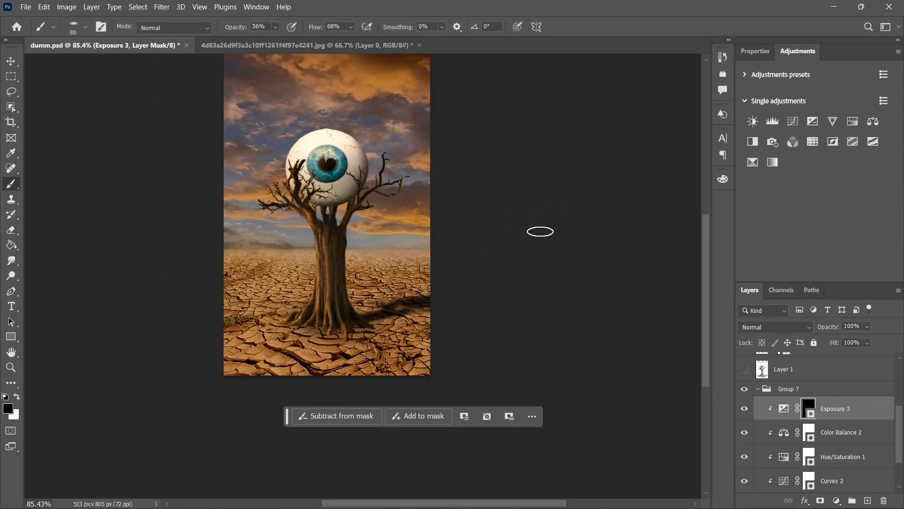
# Step: Collapse the desert's Group 7 in the layer stack
pyautogui.scroll(3, 774, 405)
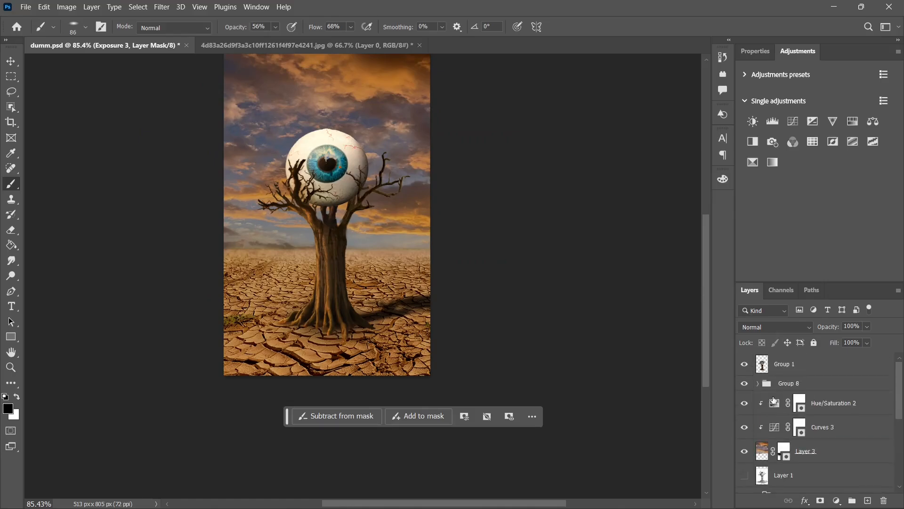
pyautogui.scroll(-3, 773, 400)
pyautogui.click(756, 426)
pyautogui.scroll(3, 773, 405)
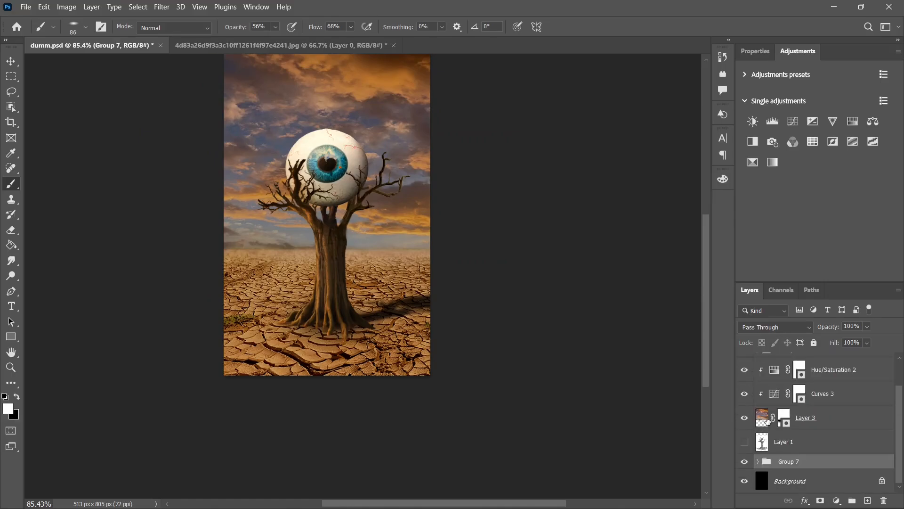
# Step: Expand Group 8 and lower the opacity of the tree's cast shadow layer, Group 1 copy, to 59%
pyautogui.click(757, 384)
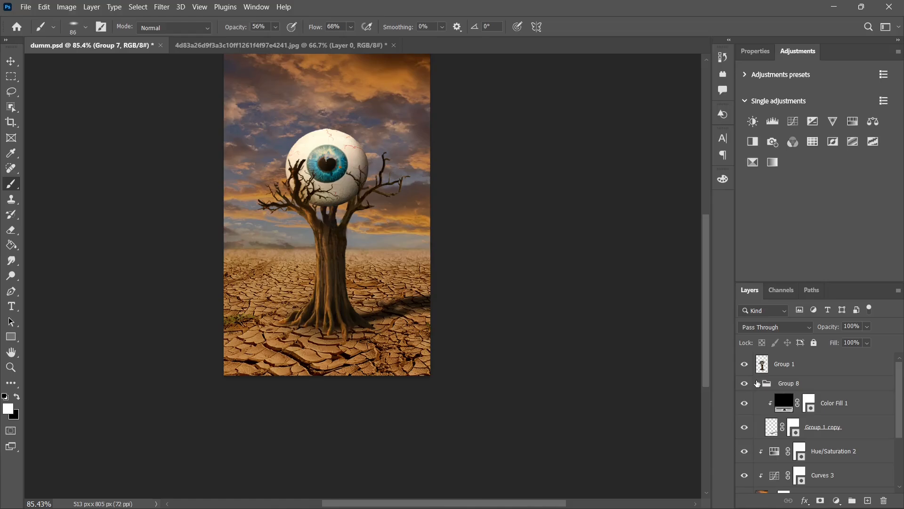
pyautogui.click(851, 433)
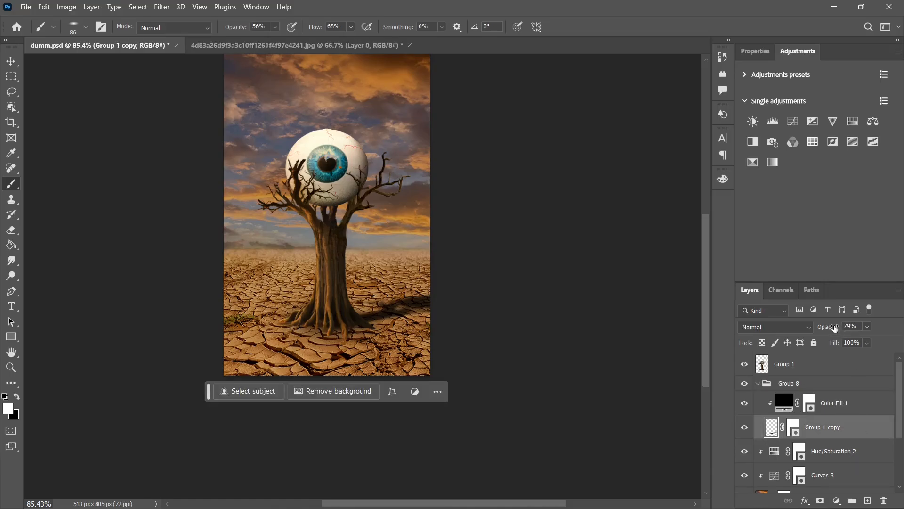
pyautogui.moveTo(834, 328); pyautogui.dragTo(820, 331)
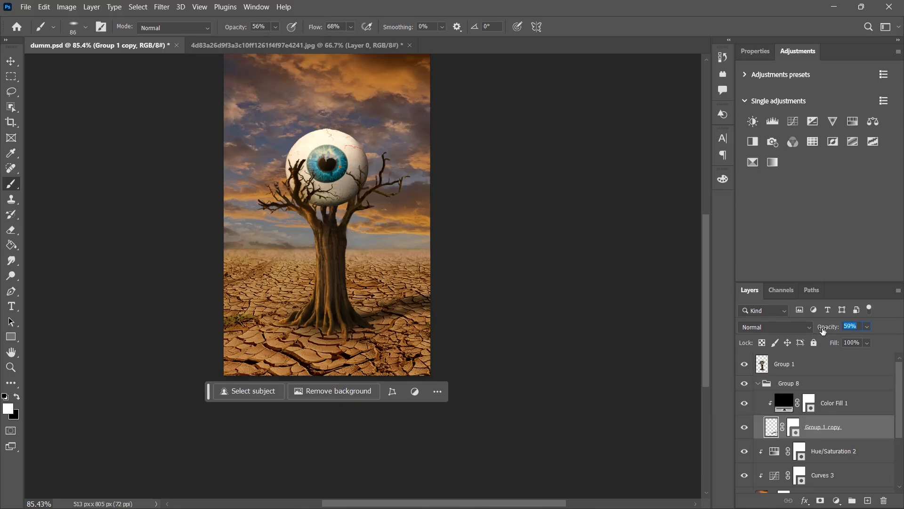
# Step: Merge the visible composite into a new top layer and adjust its Light settings in the Camera Raw Filter
pyautogui.scroll(2, 630, 292)
pyautogui.hotkey('shift', 'ctrl', 'a')
pyautogui.click(671, 174)
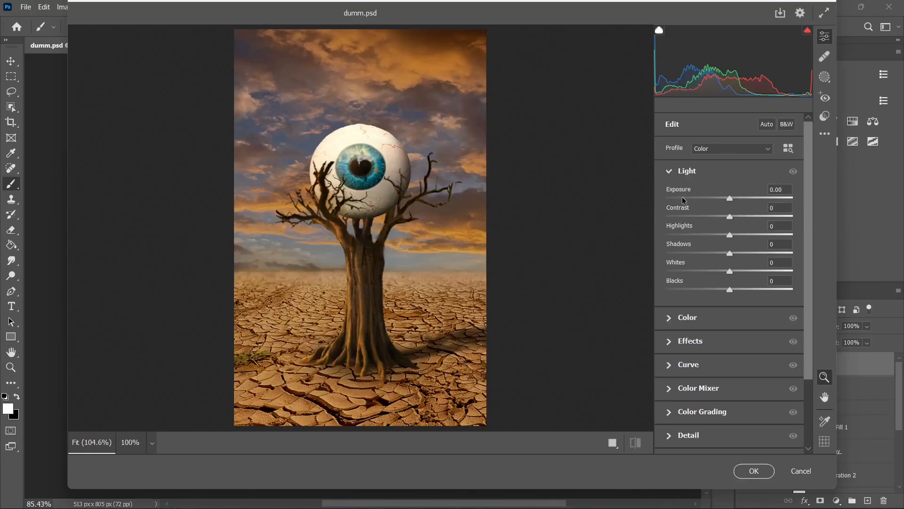
pyautogui.moveTo(729, 200); pyautogui.dragTo(733, 244)
# Step: Set the temperature to +2, adjust vibrance and saturation, and set texture to +16 and clarity to +12
pyautogui.scroll(-3, 706, 244)
pyautogui.click(702, 235)
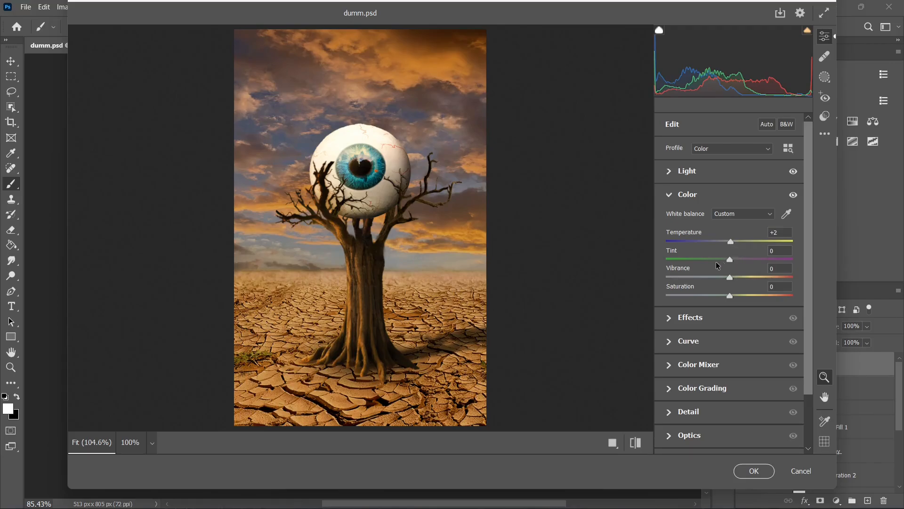
pyautogui.moveTo(731, 280)
pyautogui.mouseDown()
pyautogui.moveTo(749, 283)
pyautogui.moveTo(742, 297)
pyautogui.moveTo(730, 297)
pyautogui.mouseUp()
pyautogui.scroll(-2, 731, 296)
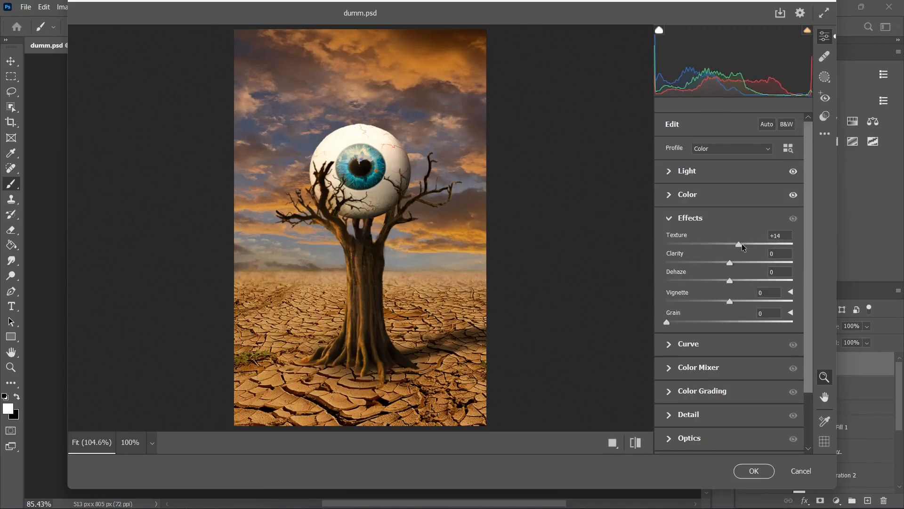
pyautogui.moveTo(742, 244); pyautogui.dragTo(738, 267)
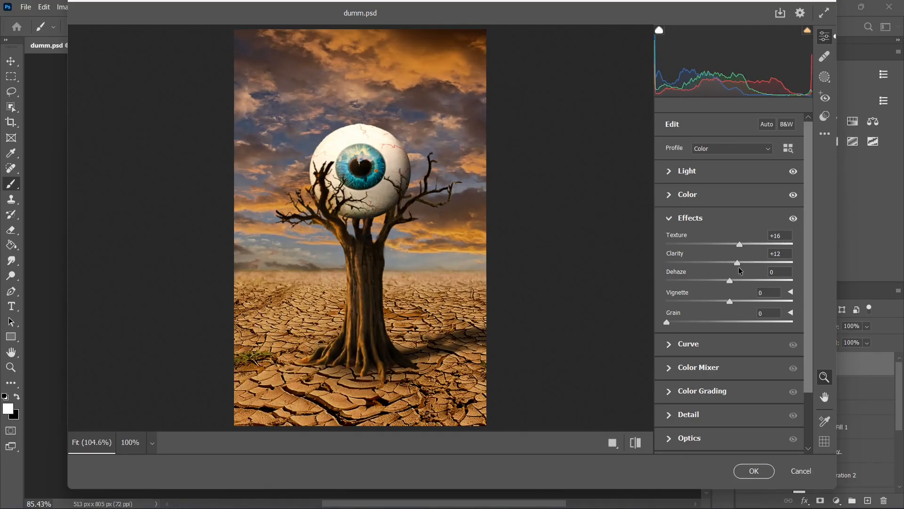
# Step: Set the Lights of the parametric curve to -6 and apply the Camera Raw Filter to the composite
pyautogui.scroll(-2, 719, 296)
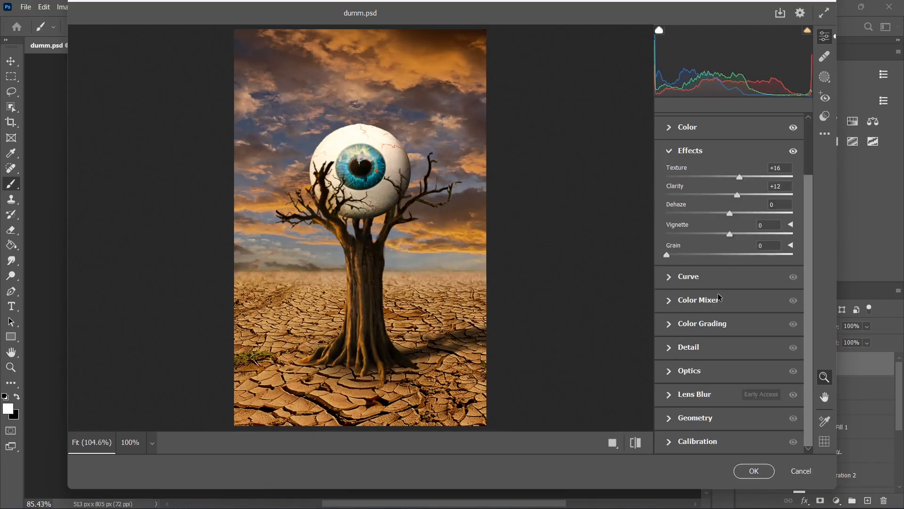
pyautogui.click(689, 276)
pyautogui.moveTo(730, 255); pyautogui.dragTo(732, 256)
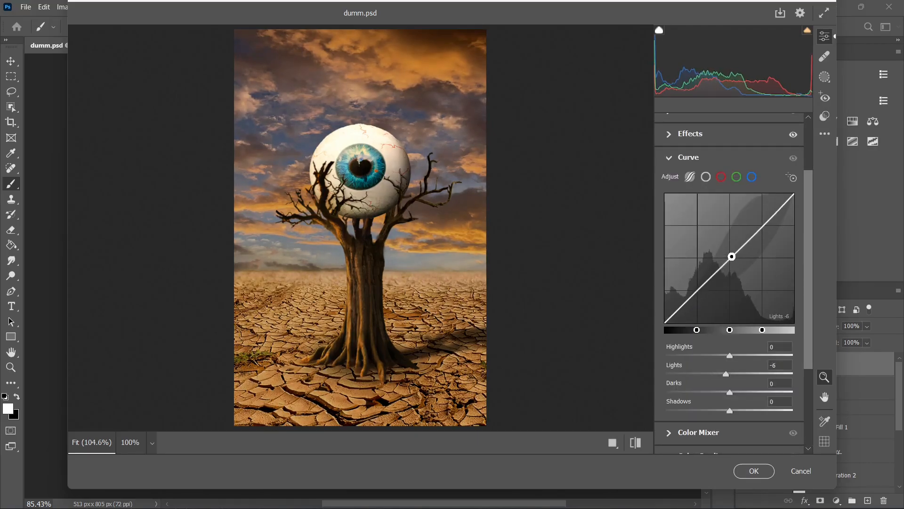
pyautogui.click(754, 471)
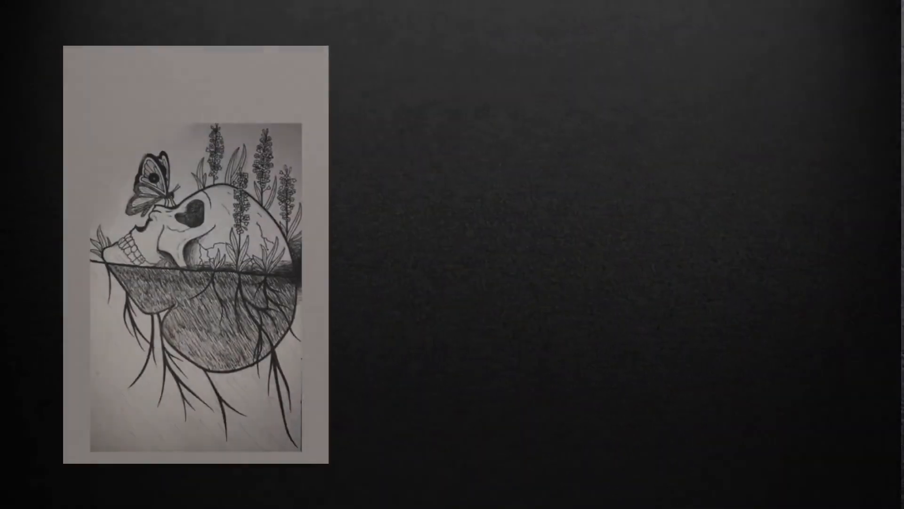